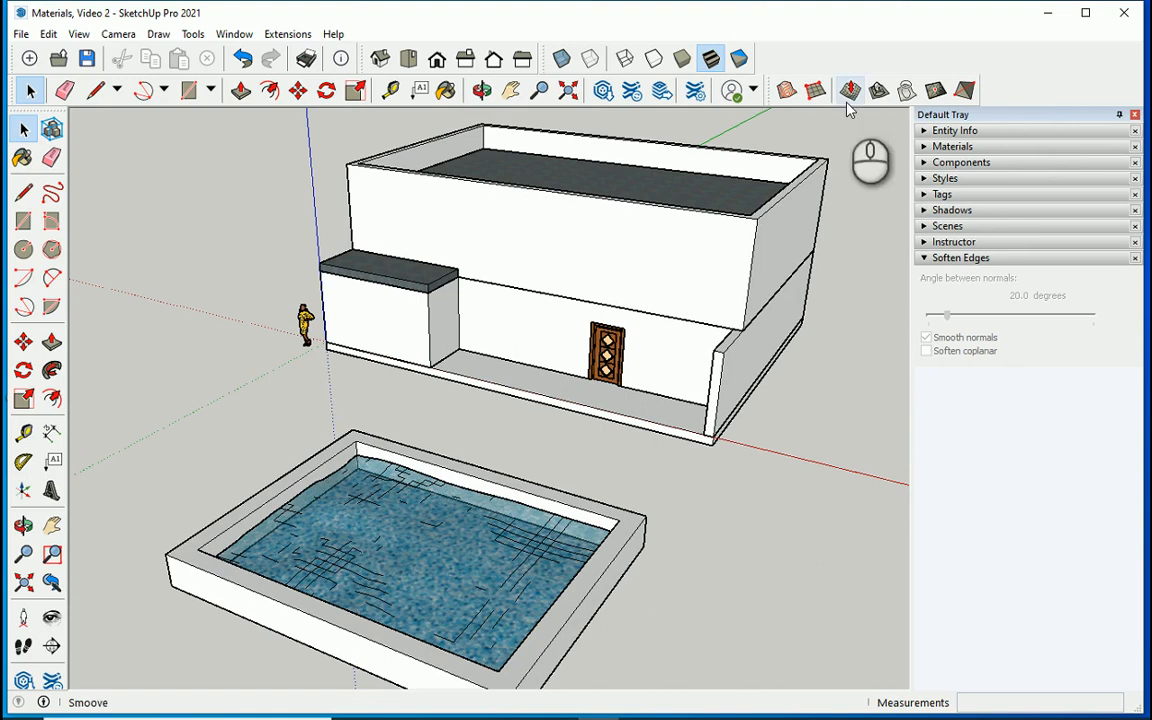
Hide the Sandbox toolset, redisplay it and dock it among the other tools
{"action": "left_click_drag", "start_coordinate": [772, 91], "coordinate": [666, 325]}
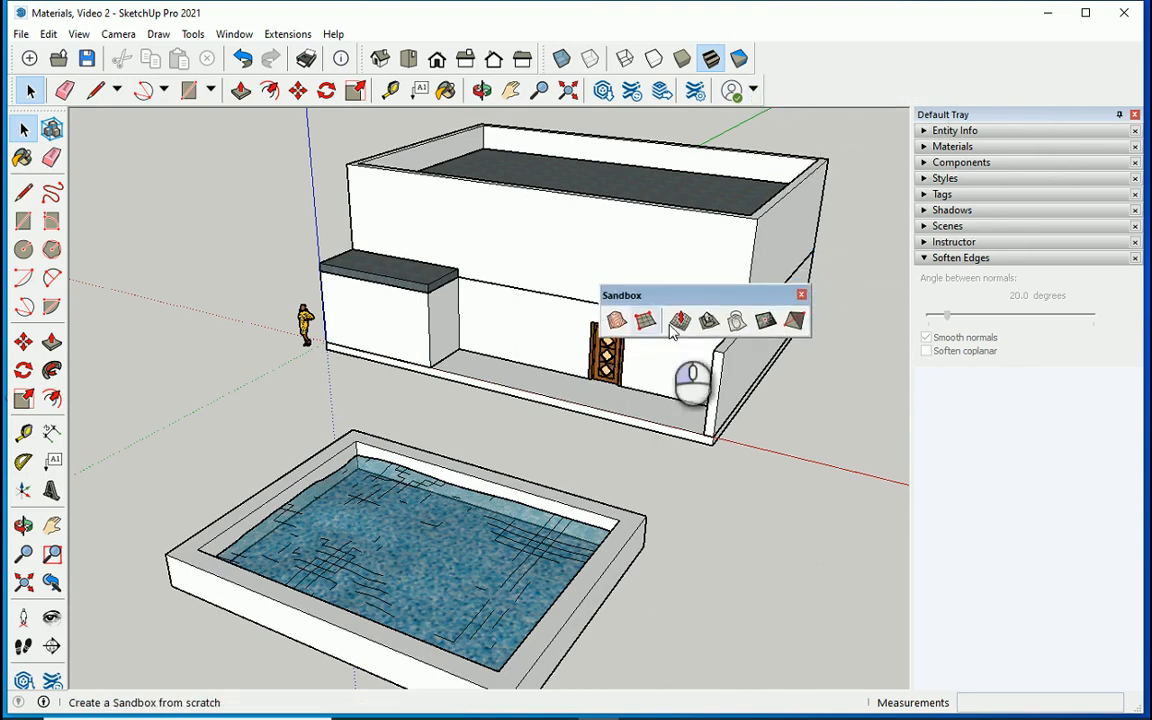
{"action": "left_click", "coordinate": [800, 296]}
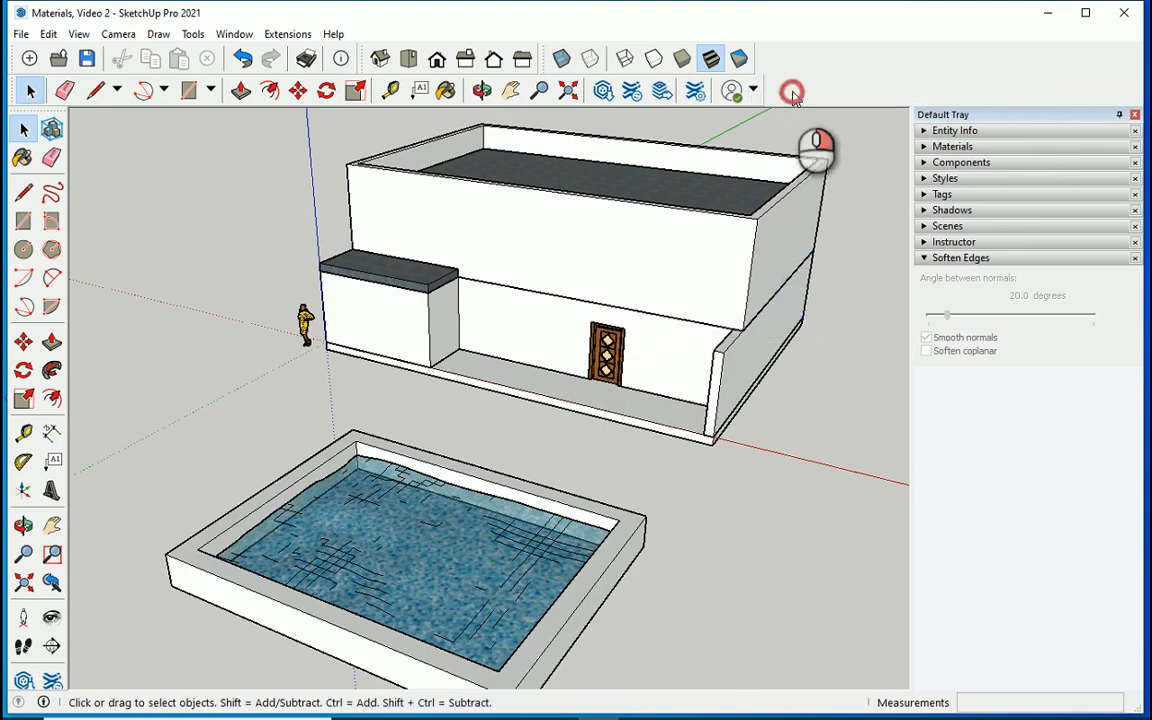
{"action": "right_click", "coordinate": [792, 93]}
{"action": "left_click", "coordinate": [847, 347]}
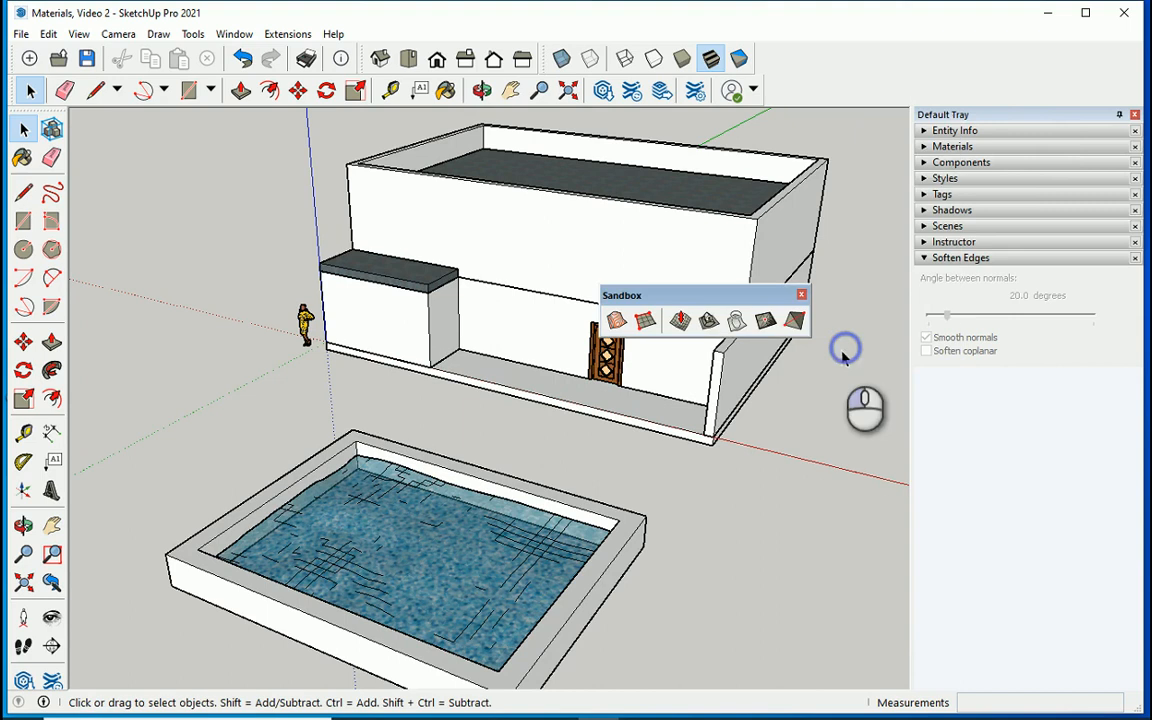
{"action": "left_click_drag", "start_coordinate": [655, 298], "coordinate": [813, 112]}
Import the Topography DWG file into the model with the scale units kept at Model Units
{"action": "scroll", "coordinate": [396, 352], "scroll_direction": "down", "scroll_amount": 5}
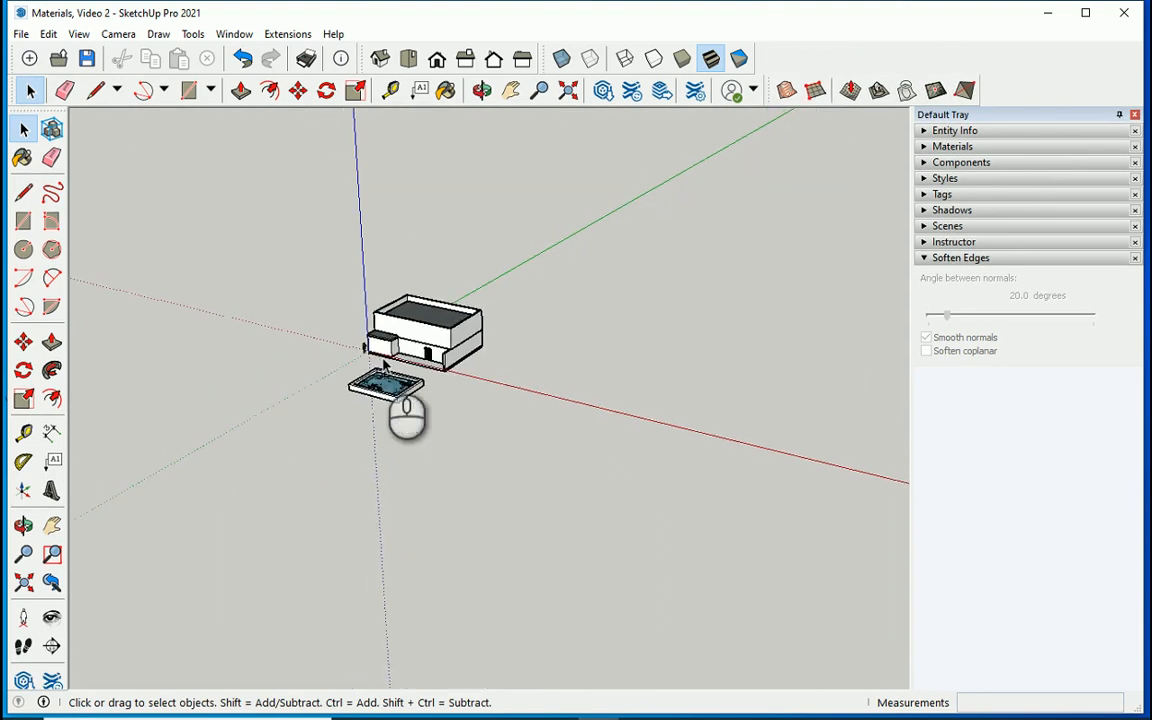
{"action": "scroll", "coordinate": [470, 337], "scroll_direction": "up", "scroll_amount": 3}
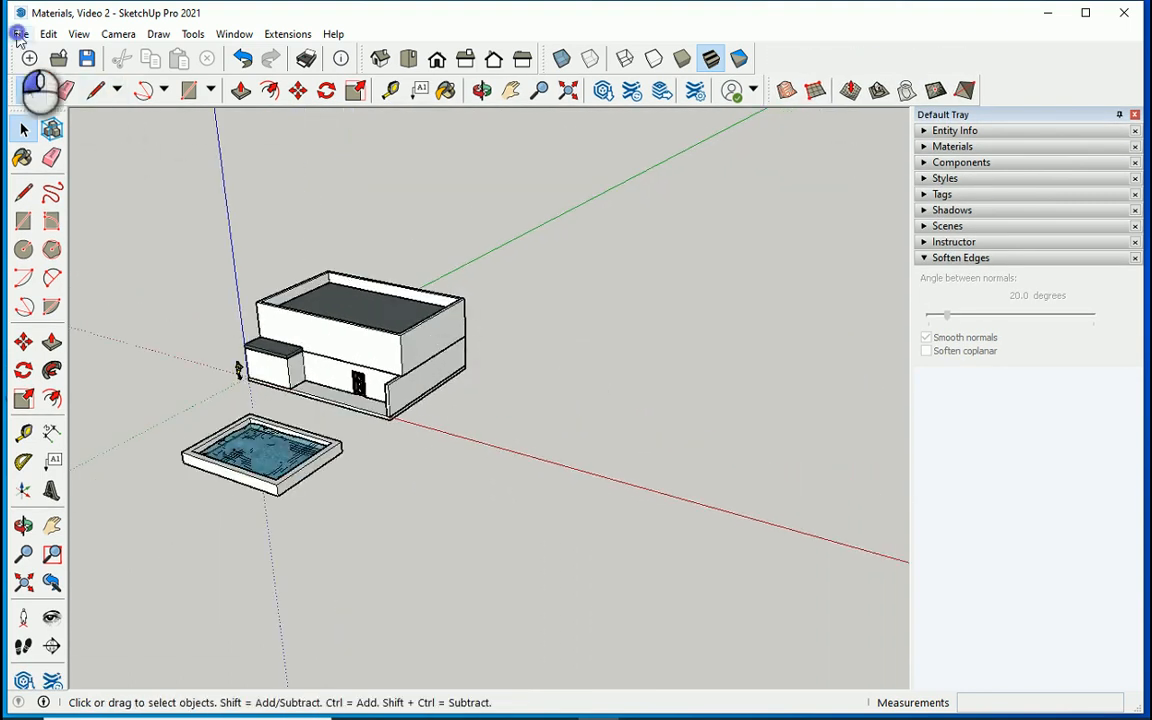
{"action": "left_click", "coordinate": [46, 34]}
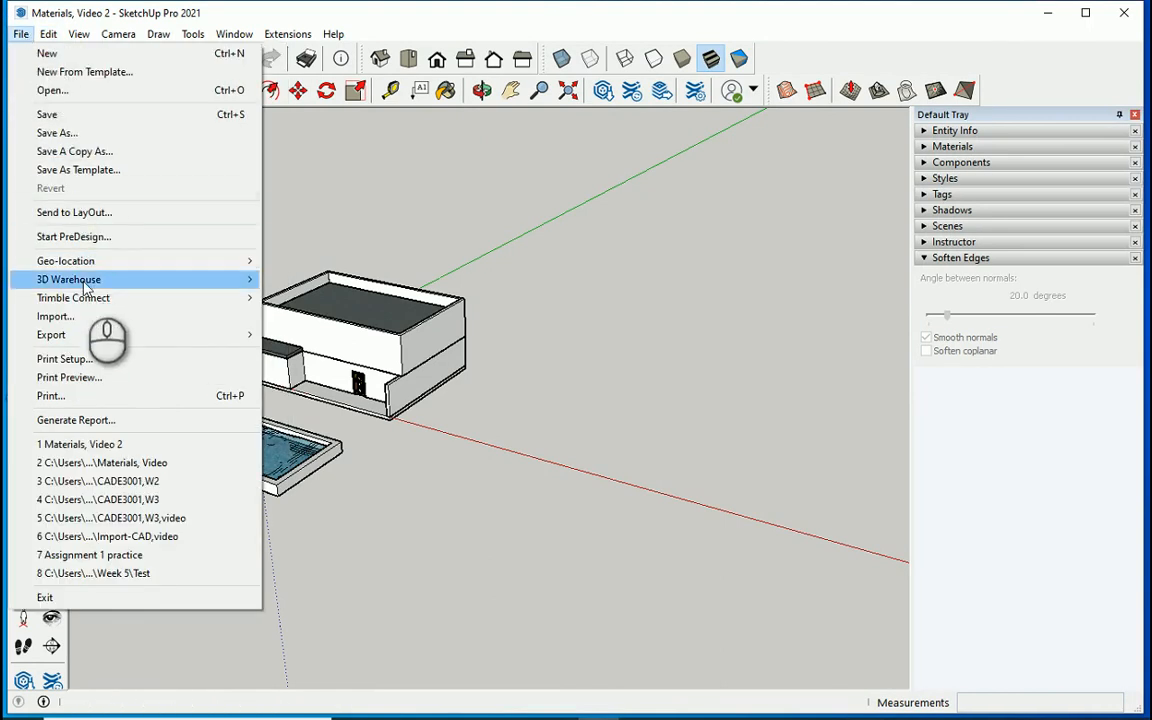
{"action": "left_click", "coordinate": [93, 314]}
{"action": "left_click", "coordinate": [716, 360]}
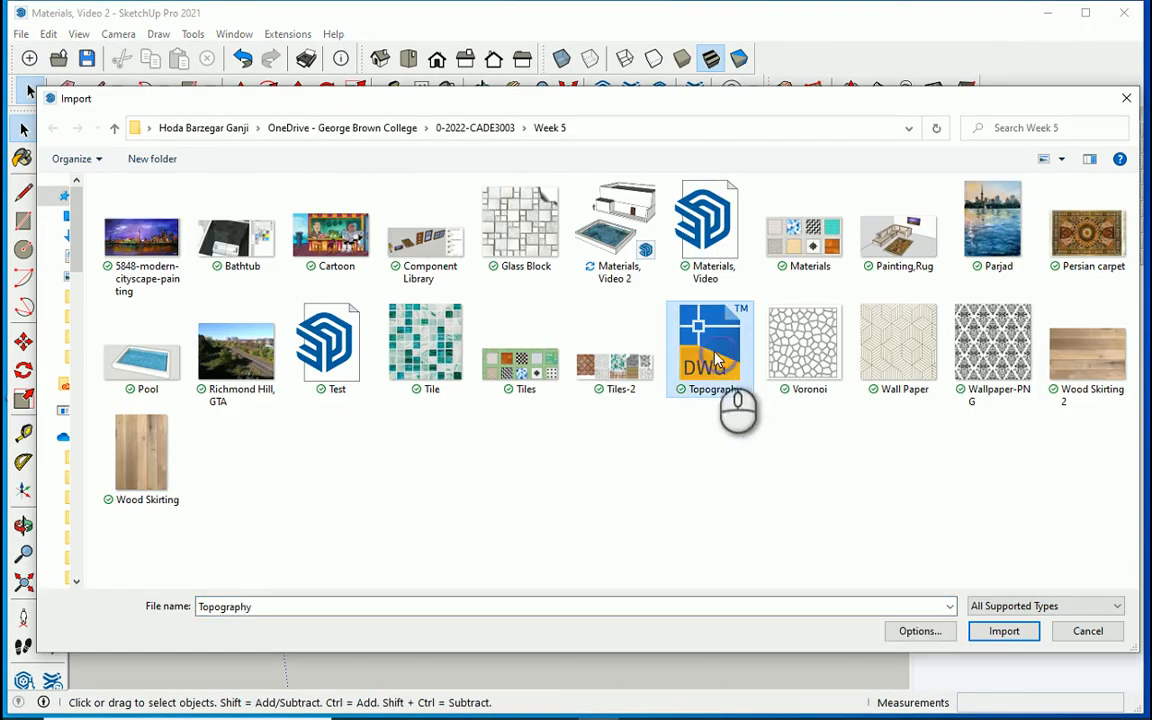
{"action": "left_click", "coordinate": [915, 630]}
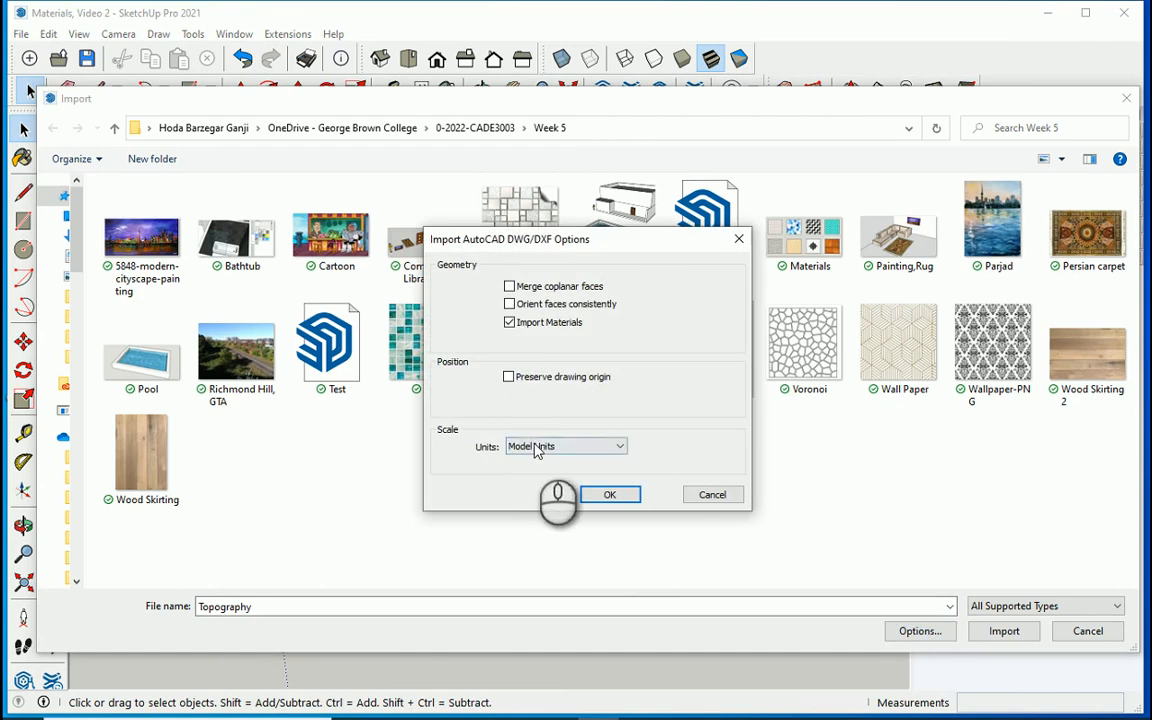
{"action": "left_click", "coordinate": [598, 452]}
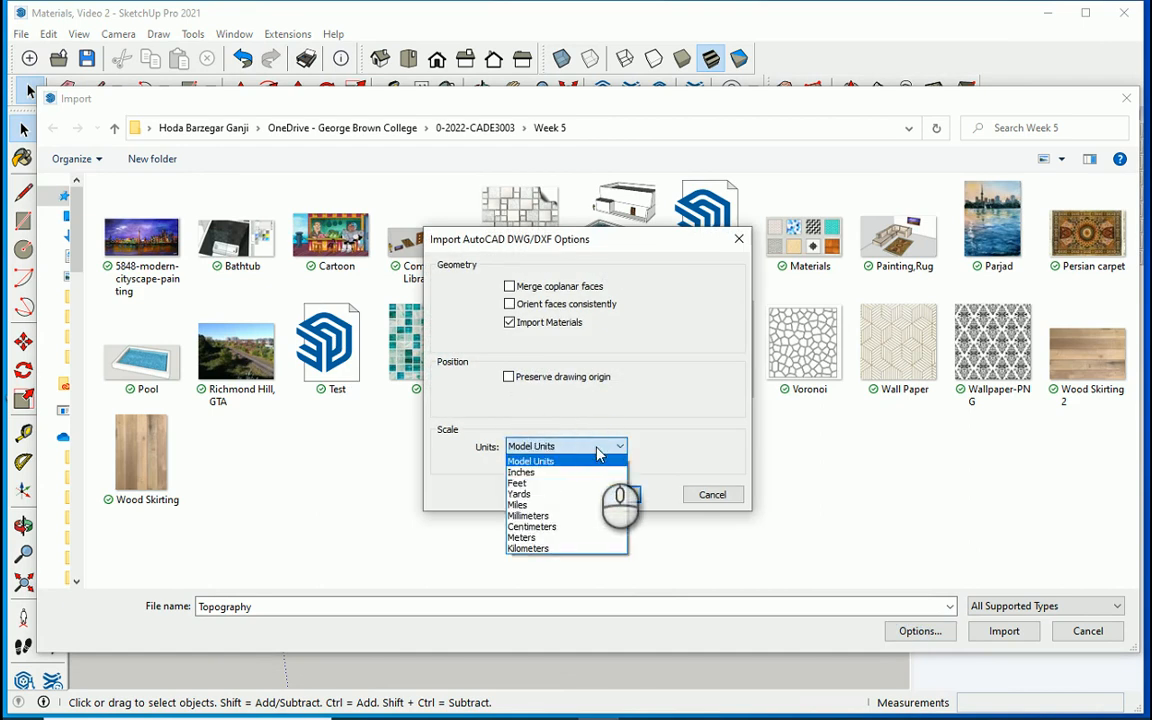
{"action": "left_click", "coordinate": [598, 452]}
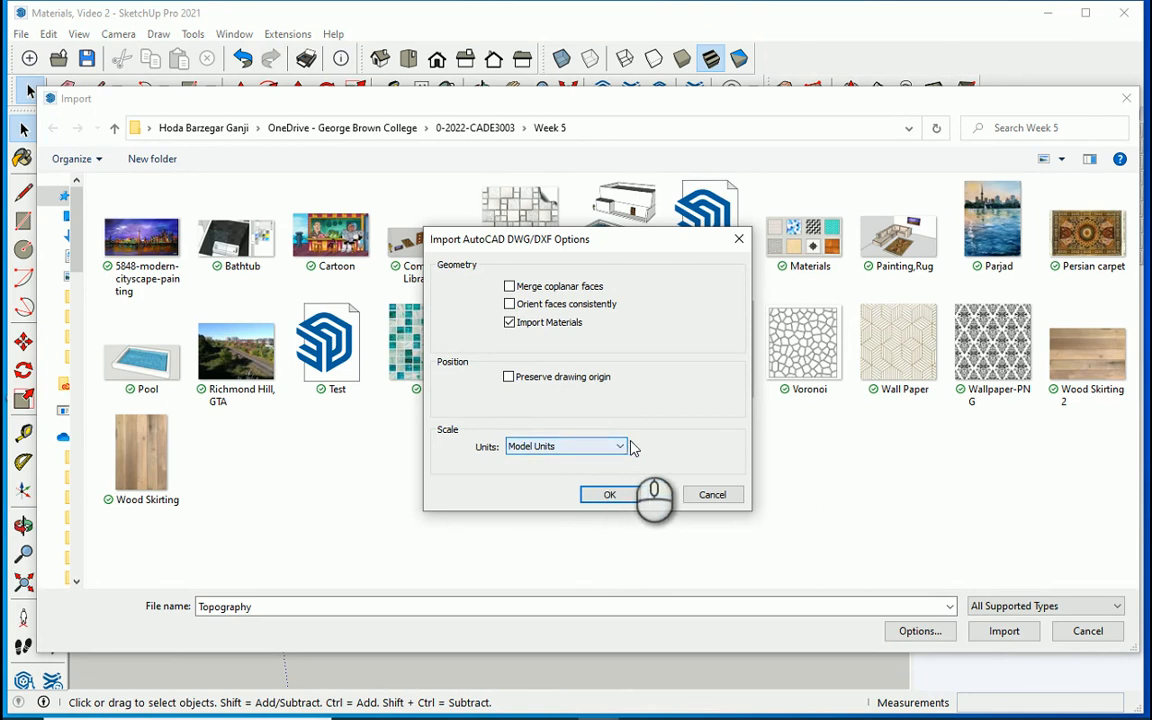
{"action": "left_click_drag", "start_coordinate": [580, 243], "coordinate": [488, 236]}
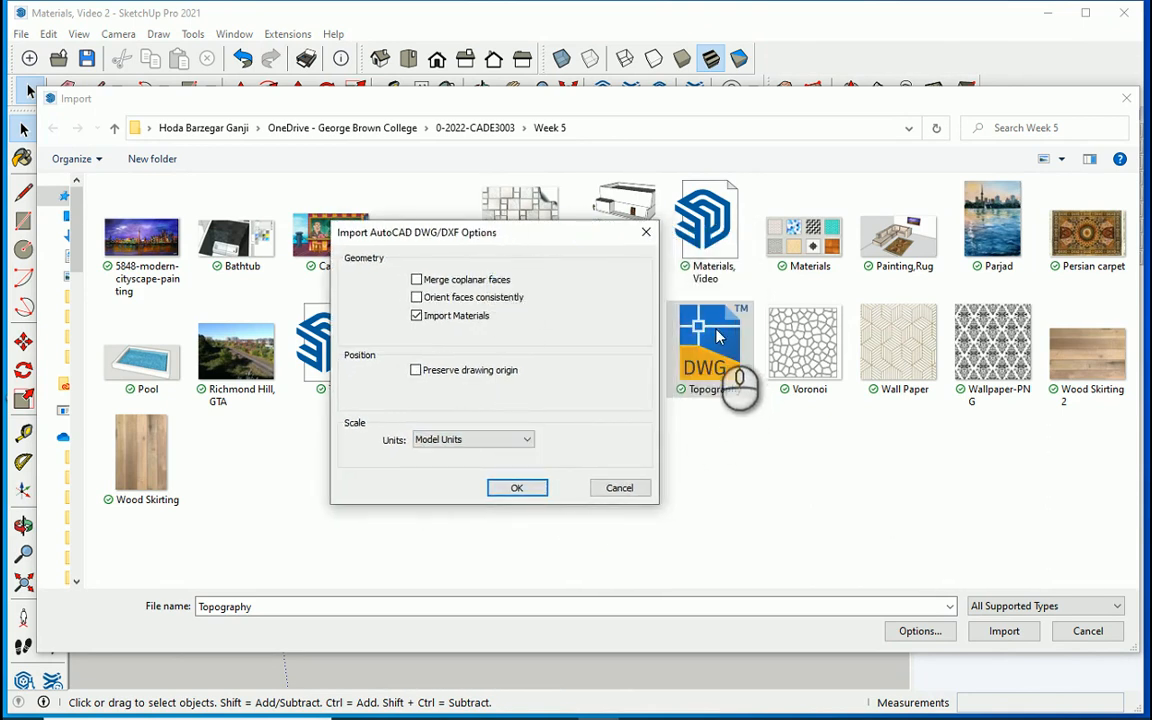
{"action": "left_click", "coordinate": [516, 489]}
{"action": "left_click", "coordinate": [1004, 631]}
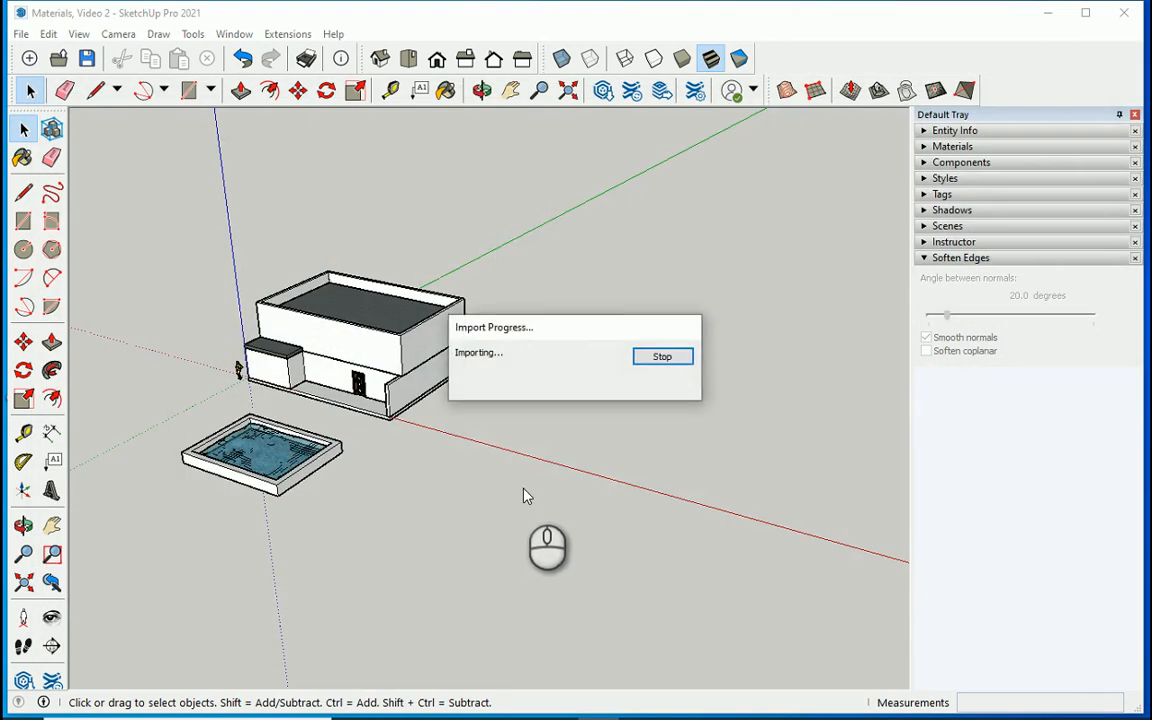
{"action": "left_click", "coordinate": [668, 500]}
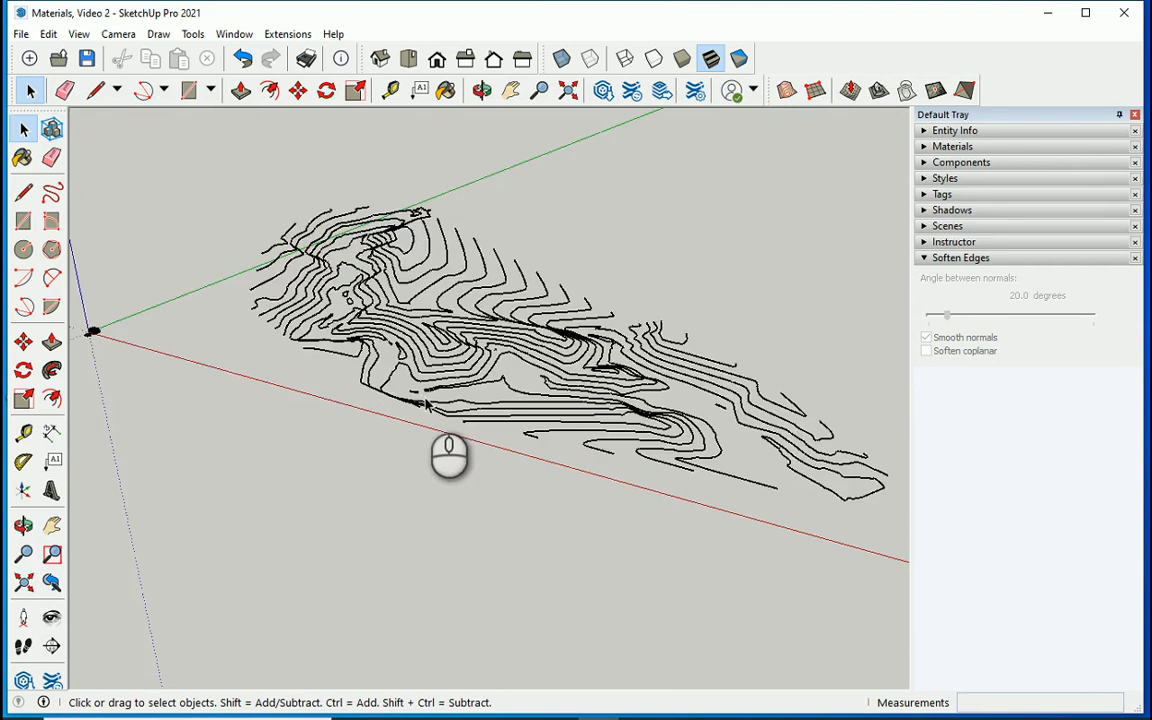
Try to create a terrain with From Contours using the whole imported contour object
{"action": "scroll", "coordinate": [419, 401], "scroll_direction": "down", "scroll_amount": 3}
{"action": "scroll", "coordinate": [463, 410], "scroll_direction": "up", "scroll_amount": 3}
{"action": "middle_click_drag", "start_coordinate": [463, 408], "coordinate": [487, 470]}
{"action": "scroll", "coordinate": [547, 410], "scroll_direction": "up", "scroll_amount": 2}
{"action": "scroll", "coordinate": [547, 410], "scroll_direction": "up", "scroll_amount": 1}
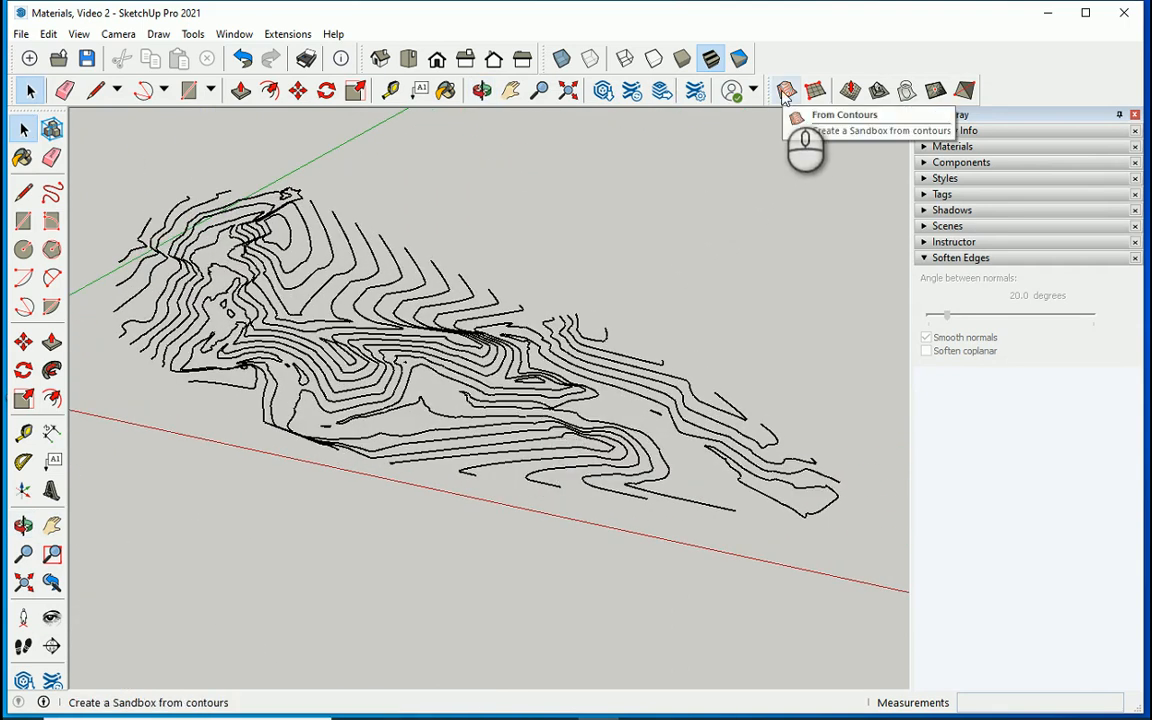
{"action": "left_click", "coordinate": [532, 368]}
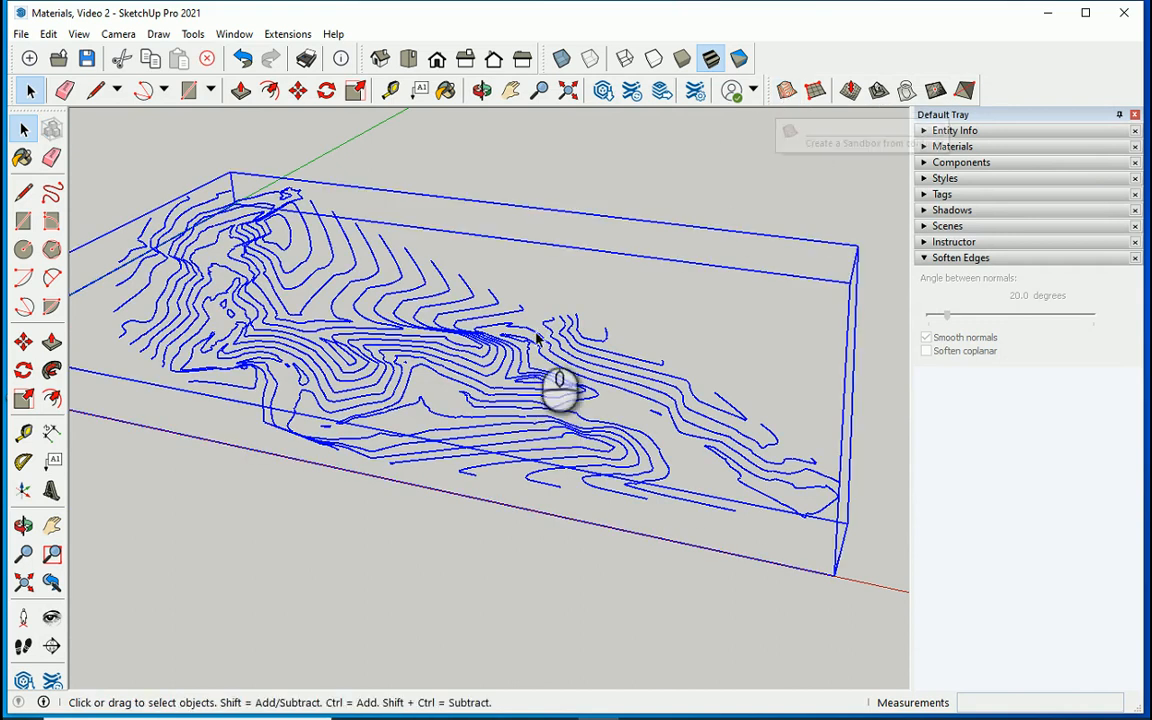
{"action": "left_click", "coordinate": [585, 178]}
{"action": "left_click", "coordinate": [510, 320]}
{"action": "left_click", "coordinate": [786, 90]}
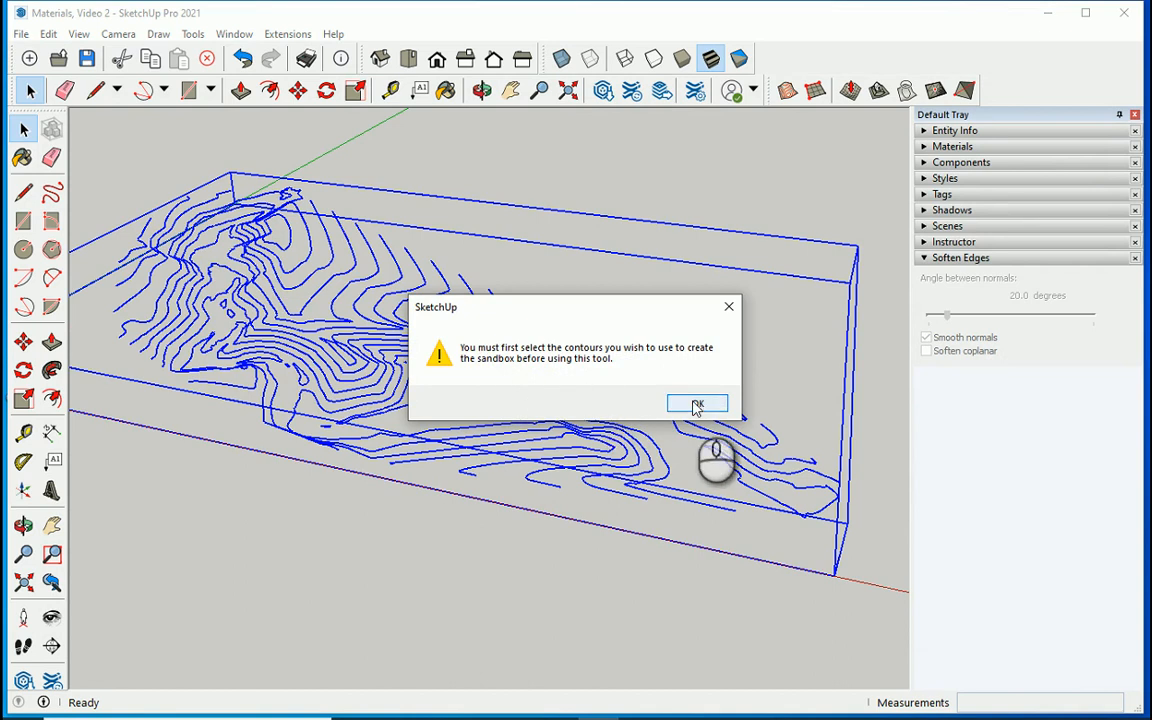
{"action": "left_click", "coordinate": [697, 405]}
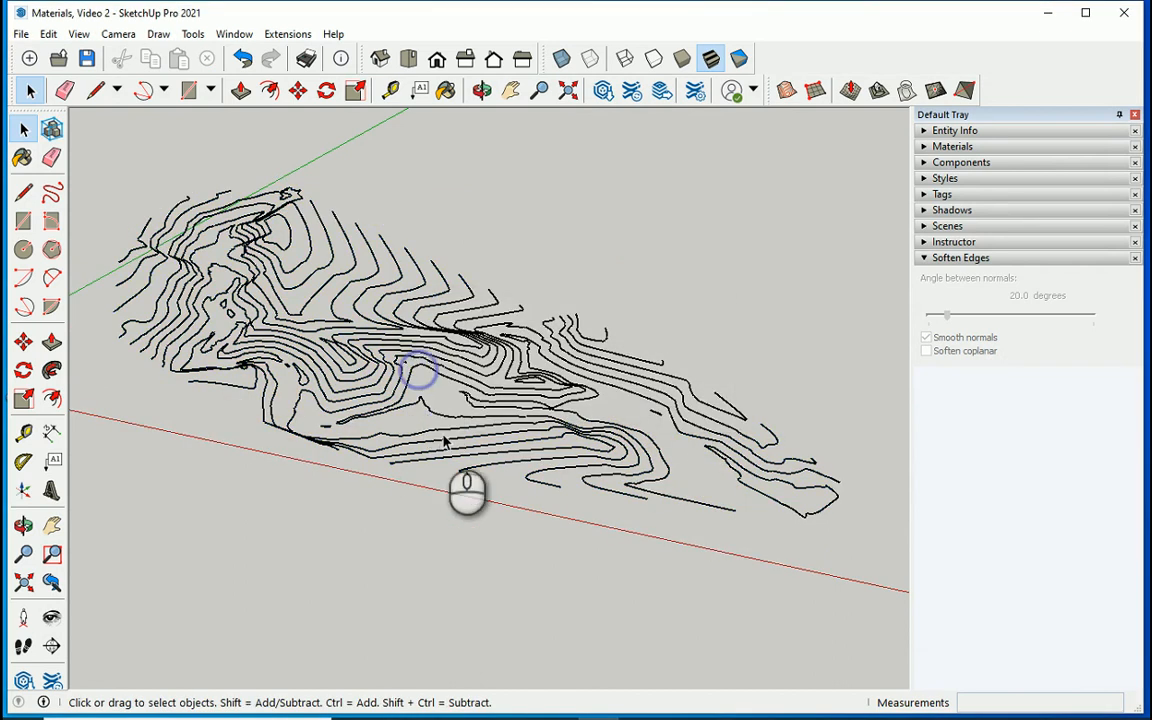
Open the imported contour object for editing, select all its contour lines and generate a terrain surface with From Contours
{"action": "middle_click_drag", "start_coordinate": [419, 373], "coordinate": [522, 450]}
{"action": "middle_click_drag", "start_coordinate": [545, 368], "coordinate": [612, 171]}
{"action": "left_click", "coordinate": [423, 364]}
{"action": "left_click", "coordinate": [420, 366]}
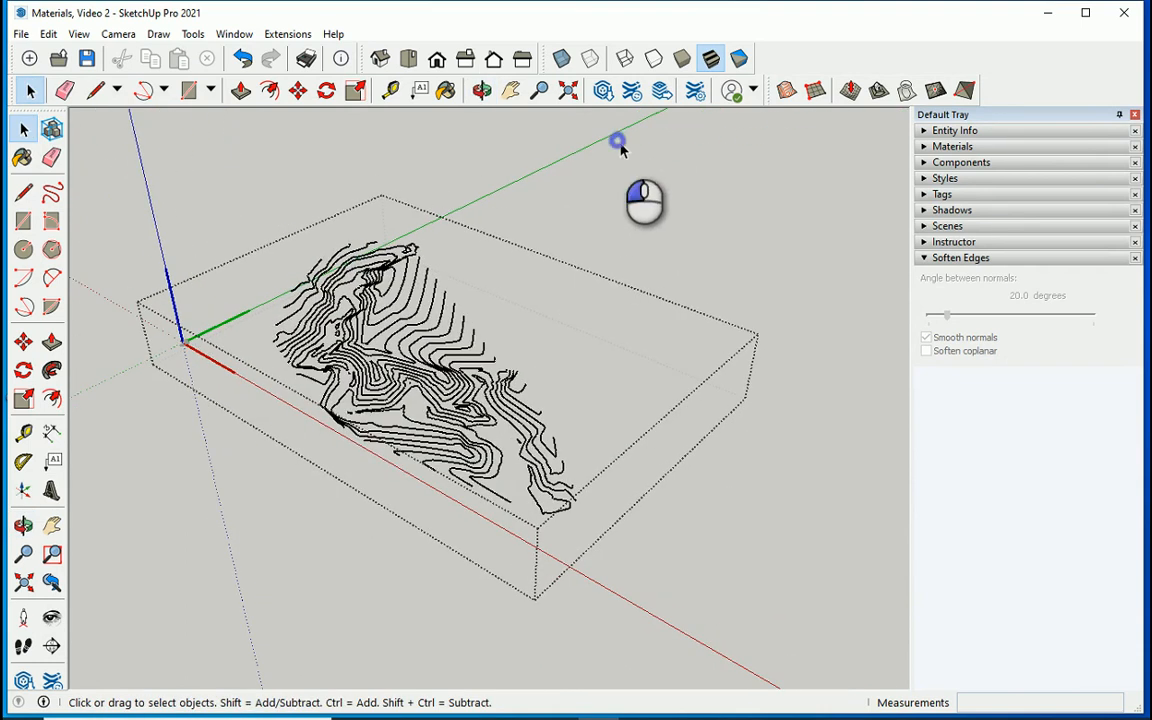
{"action": "left_click_drag", "start_coordinate": [618, 141], "coordinate": [240, 615]}
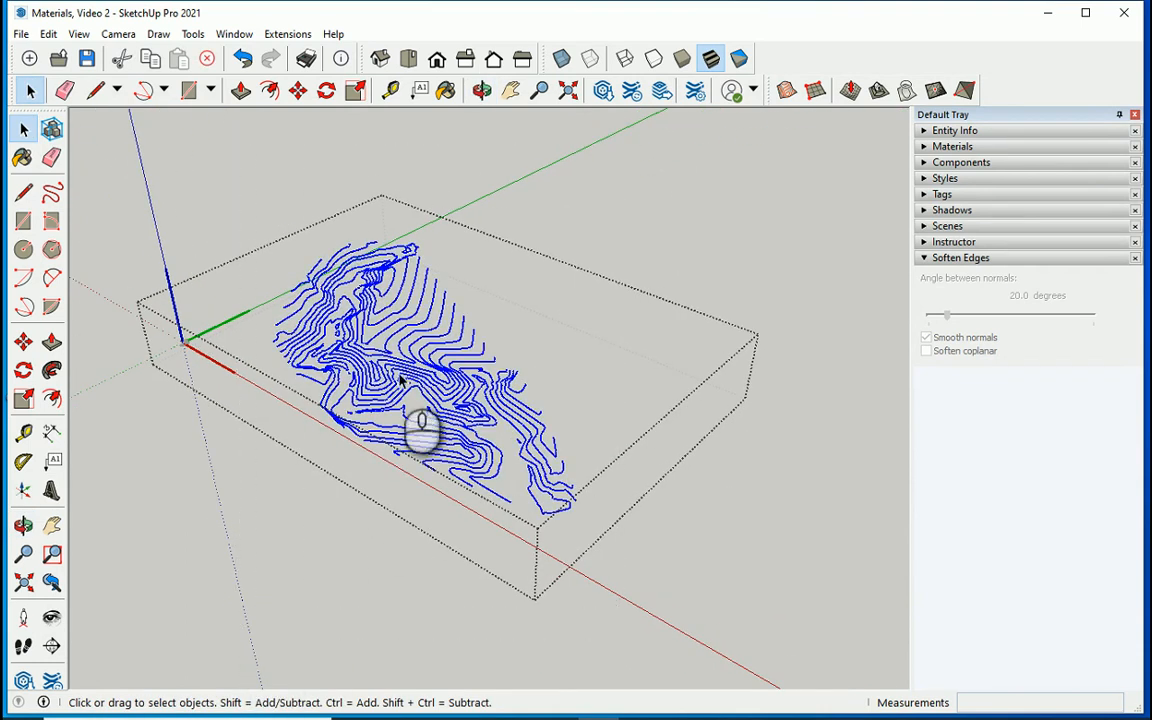
{"action": "left_click", "coordinate": [787, 92]}
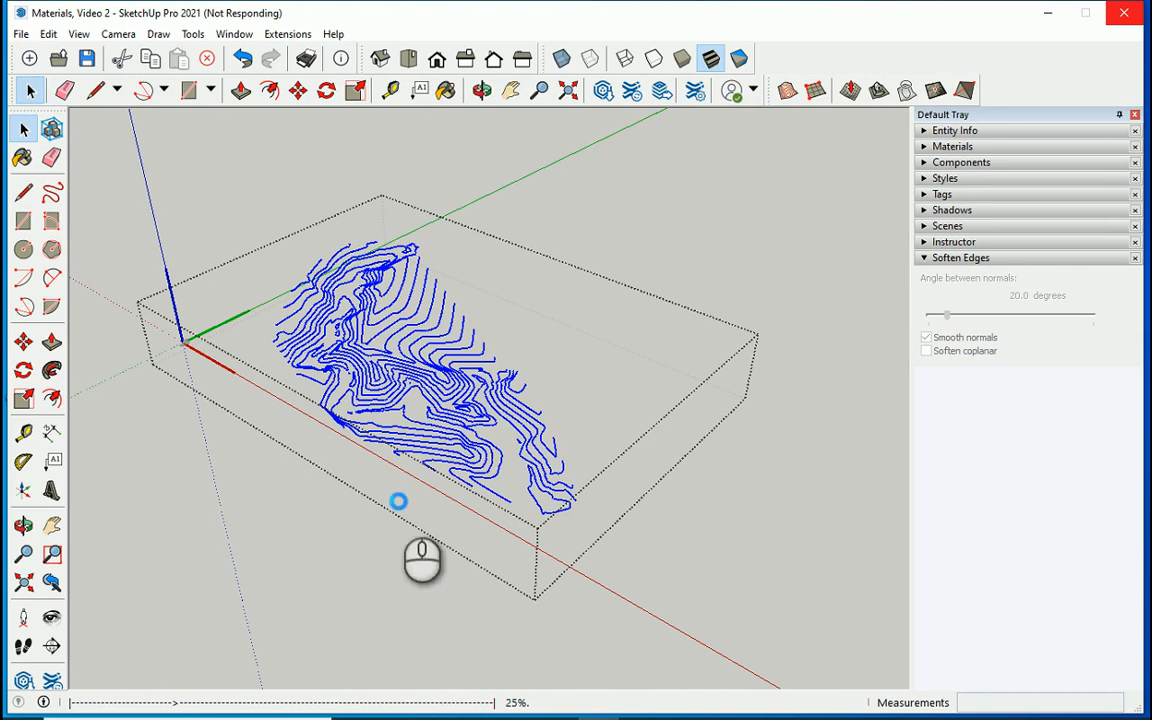
{"action": "left_click", "coordinate": [303, 508]}
{"action": "scroll", "coordinate": [334, 402], "scroll_direction": "up", "scroll_amount": 3}
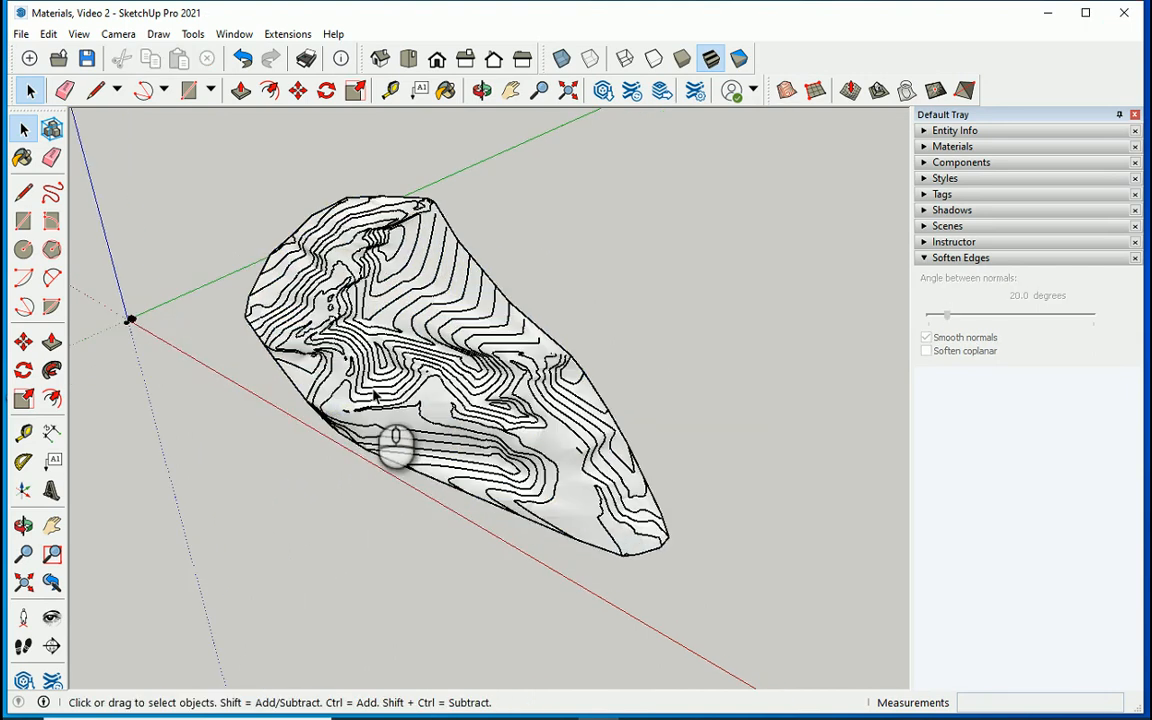
Apply the Grass Dark Green material from Landscaping, Fencing and Vegetation to the whole terrain
{"action": "left_click", "coordinate": [375, 396]}
{"action": "middle_click_drag", "start_coordinate": [296, 522], "coordinate": [764, 391]}
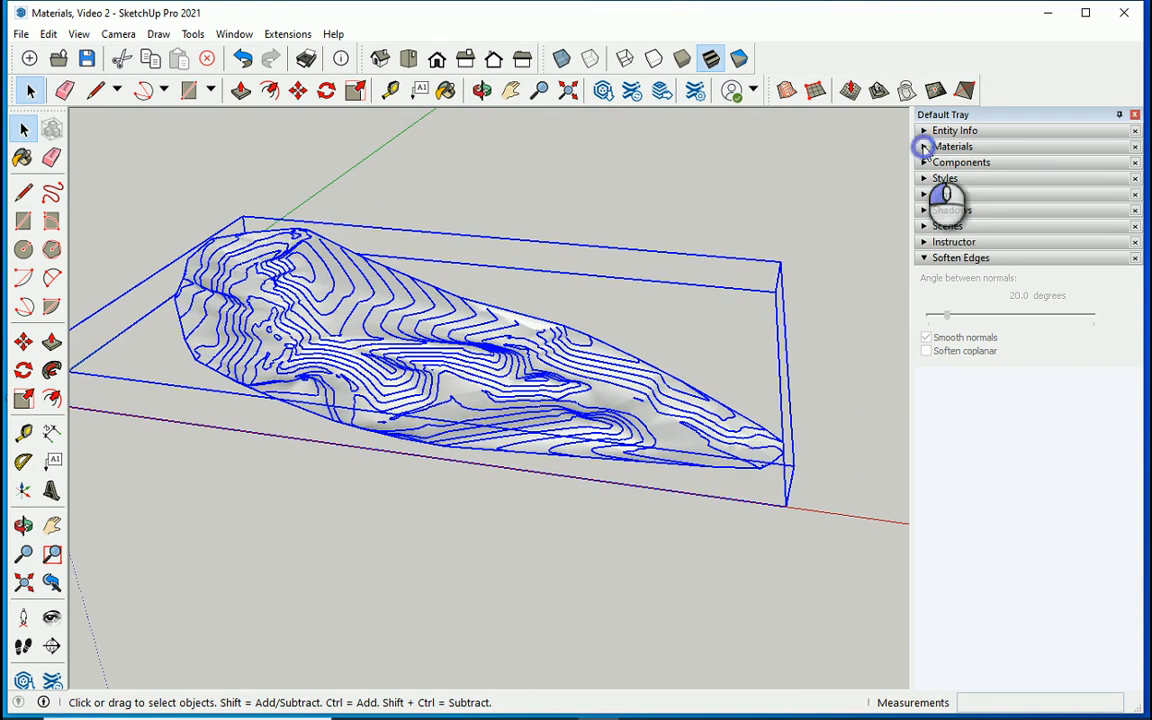
{"action": "left_click", "coordinate": [925, 146]}
{"action": "left_click", "coordinate": [994, 256]}
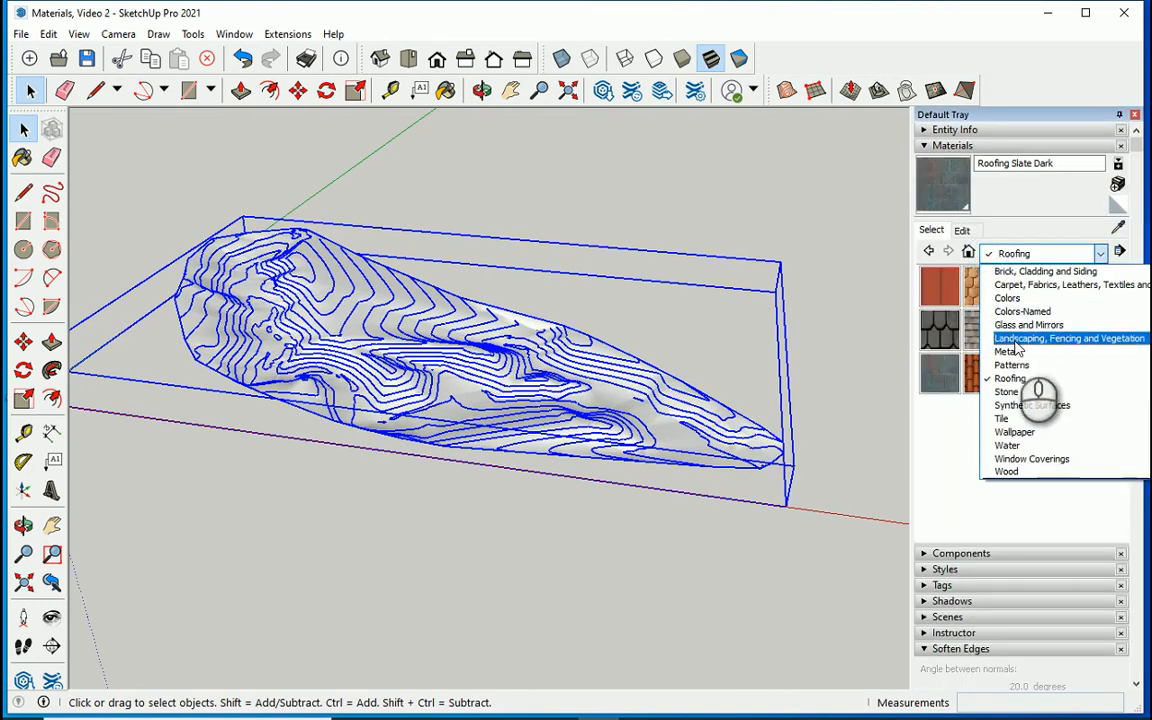
{"action": "scroll", "coordinate": [1034, 421], "scroll_direction": "up", "scroll_amount": 4}
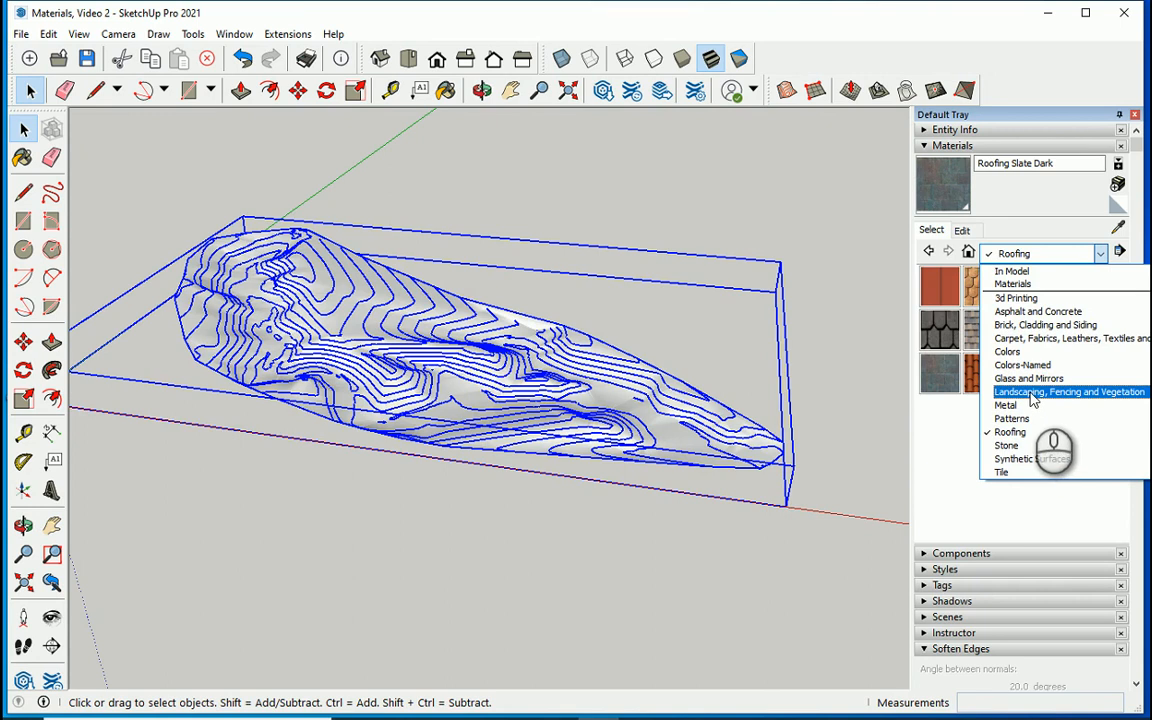
{"action": "left_click", "coordinate": [1032, 394]}
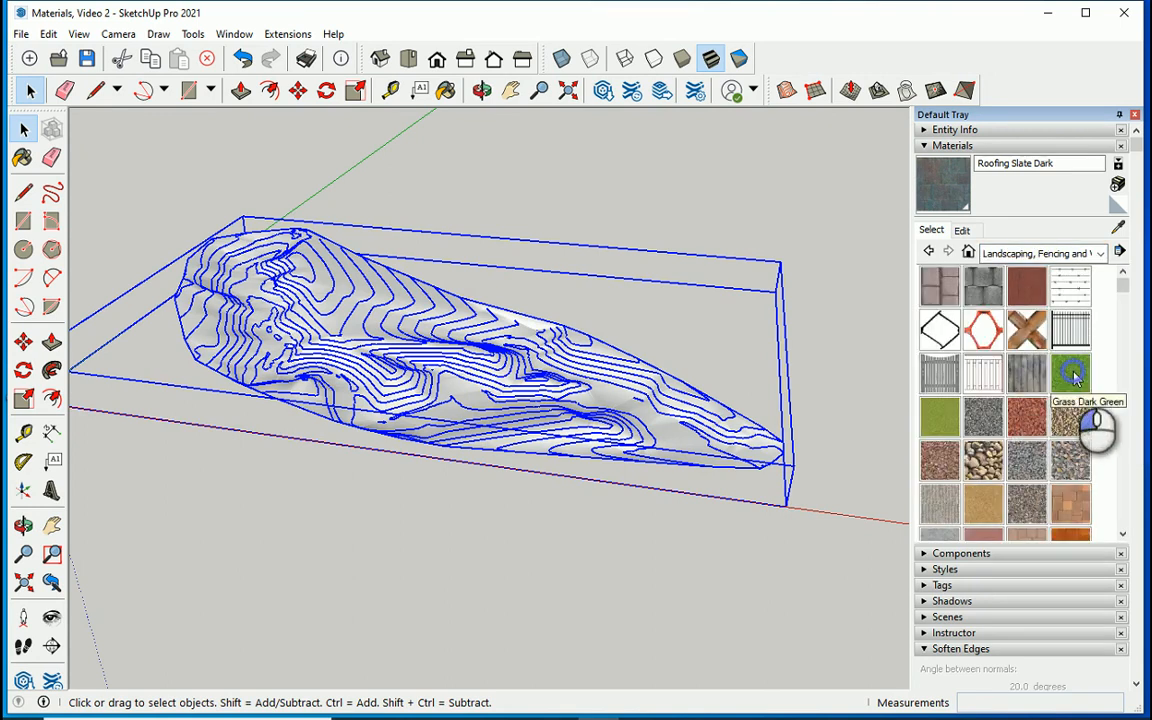
{"action": "left_click", "coordinate": [1075, 376]}
{"action": "left_click", "coordinate": [410, 345]}
{"action": "left_click", "coordinate": [24, 129]}
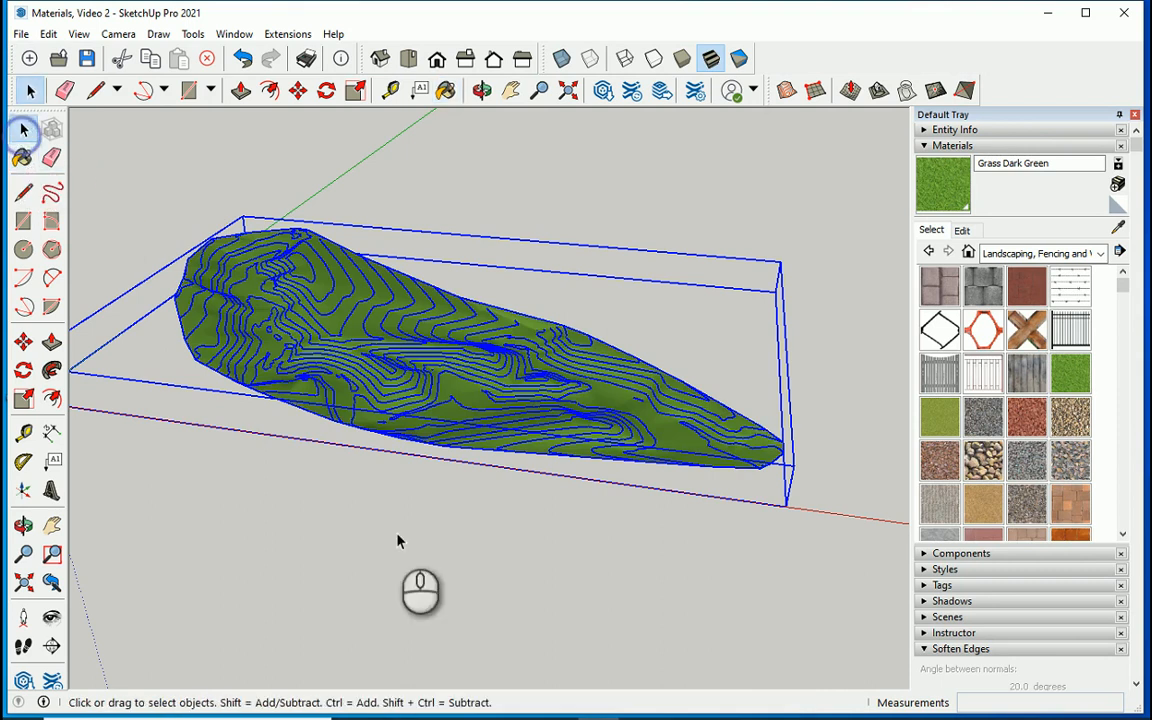
{"action": "left_click", "coordinate": [397, 541]}
Examine the grass-covered terrain's overall shape and the flat area near its narrow end
{"action": "middle_click_drag", "start_coordinate": [397, 541], "coordinate": [773, 448]}
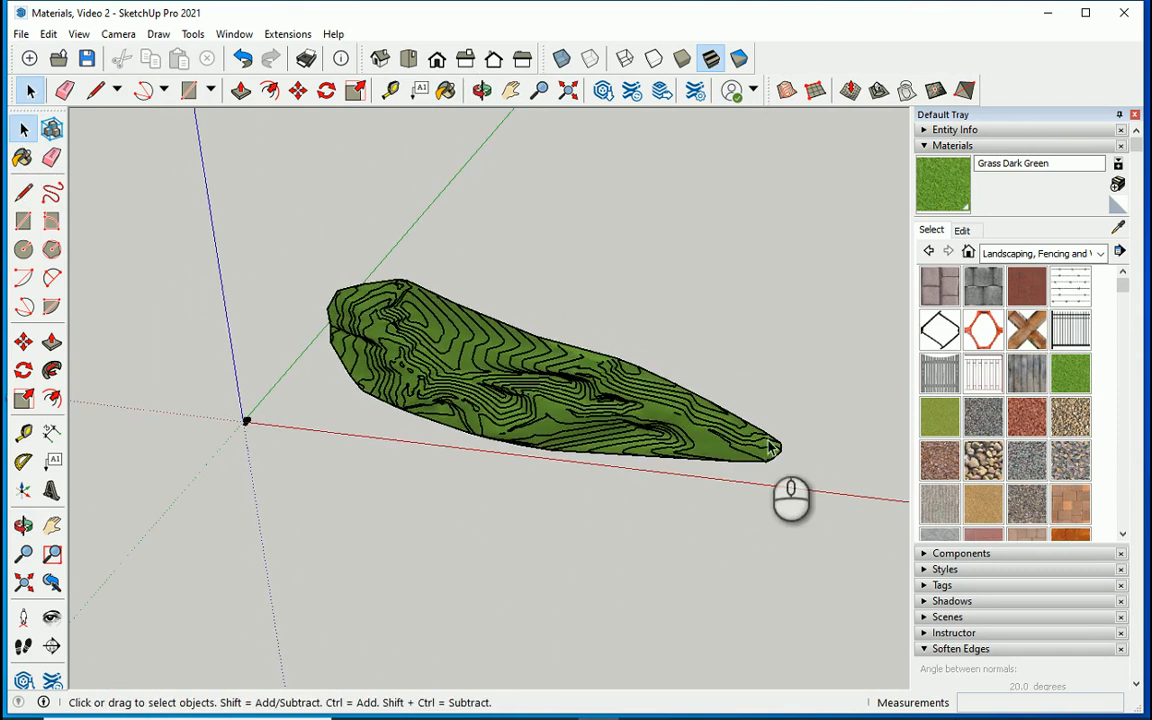
{"action": "scroll", "coordinate": [690, 420], "scroll_direction": "up", "scroll_amount": 5}
{"action": "scroll", "coordinate": [760, 475], "scroll_direction": "down", "scroll_amount": 3}
{"action": "scroll", "coordinate": [790, 495], "scroll_direction": "up", "scroll_amount": 3}
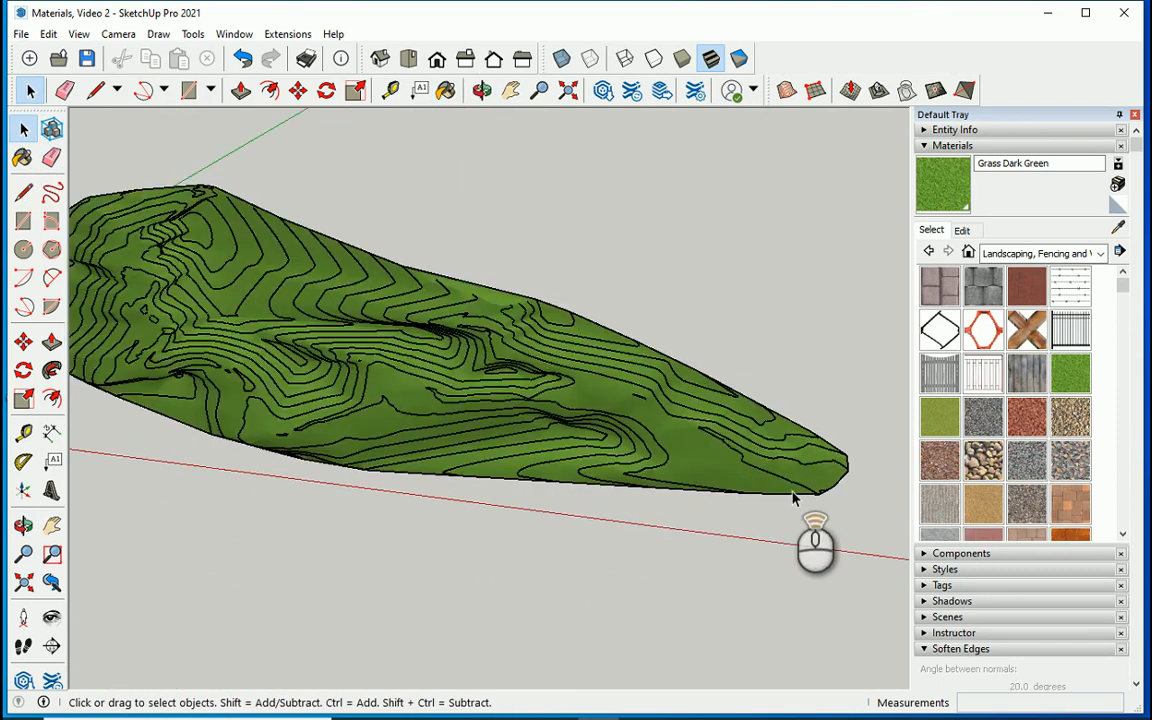
{"action": "scroll", "coordinate": [792, 497], "scroll_direction": "up", "scroll_amount": 6}
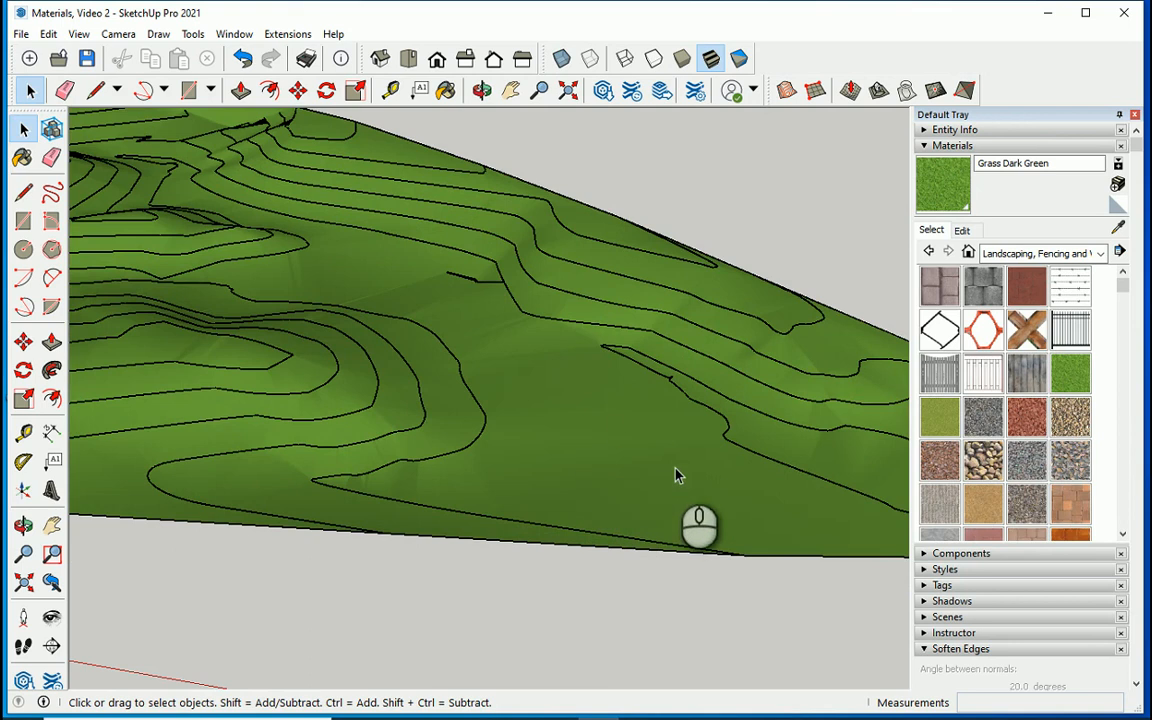
{"action": "scroll", "coordinate": [688, 425], "scroll_direction": "down", "scroll_amount": 6}
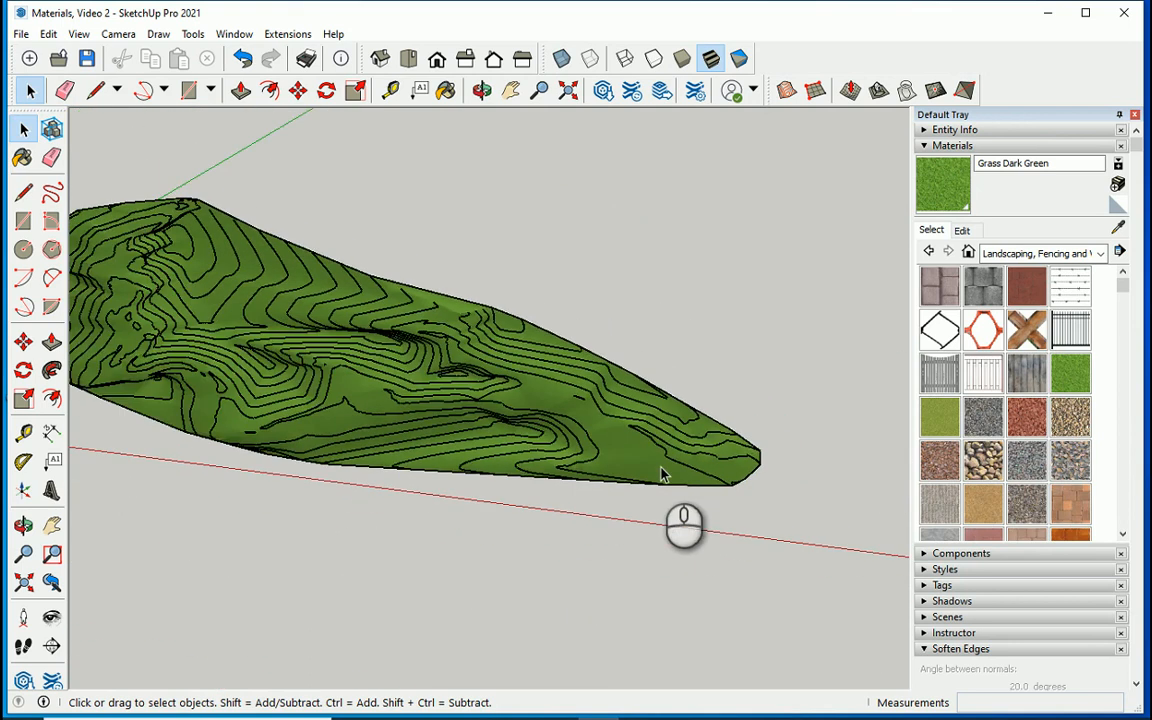
{"action": "scroll", "coordinate": [600, 478], "scroll_direction": "up", "scroll_amount": 2}
{"action": "scroll", "coordinate": [712, 508], "scroll_direction": "down", "scroll_amount": 3}
Move the terrain about 1184 m toward the origin so that its narrow end surrounds the house
{"action": "left_click", "coordinate": [676, 474]}
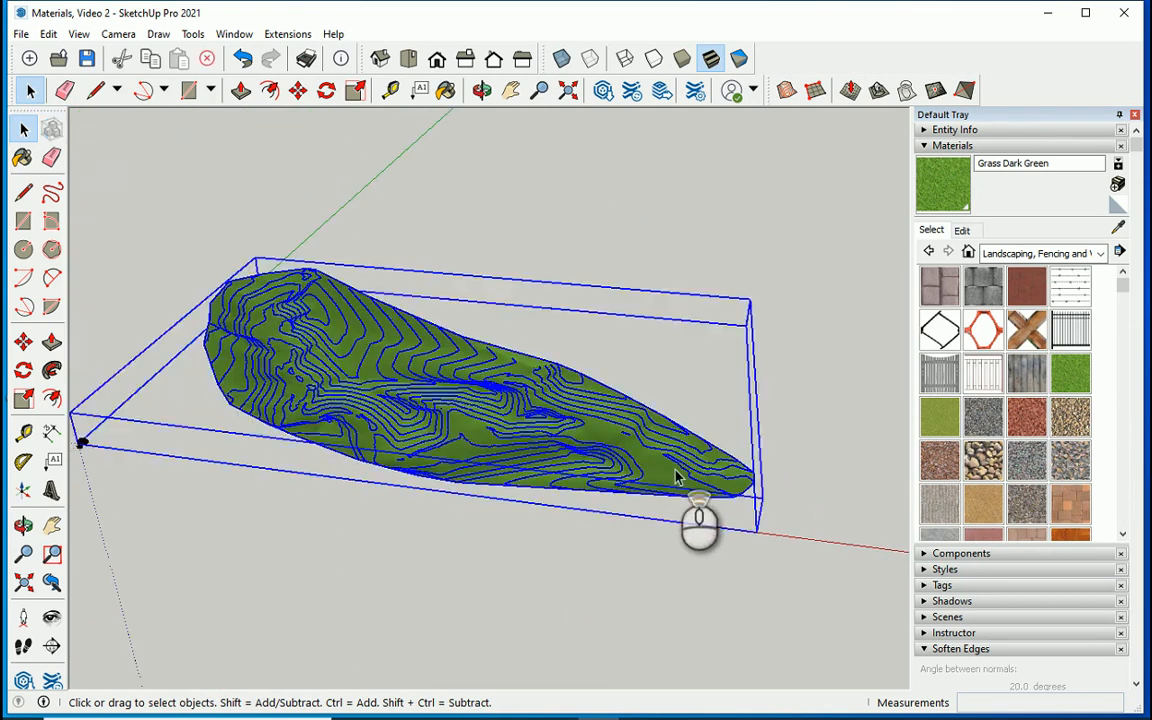
{"action": "scroll", "coordinate": [672, 472], "scroll_direction": "up", "scroll_amount": 1}
{"action": "left_click", "coordinate": [298, 90]}
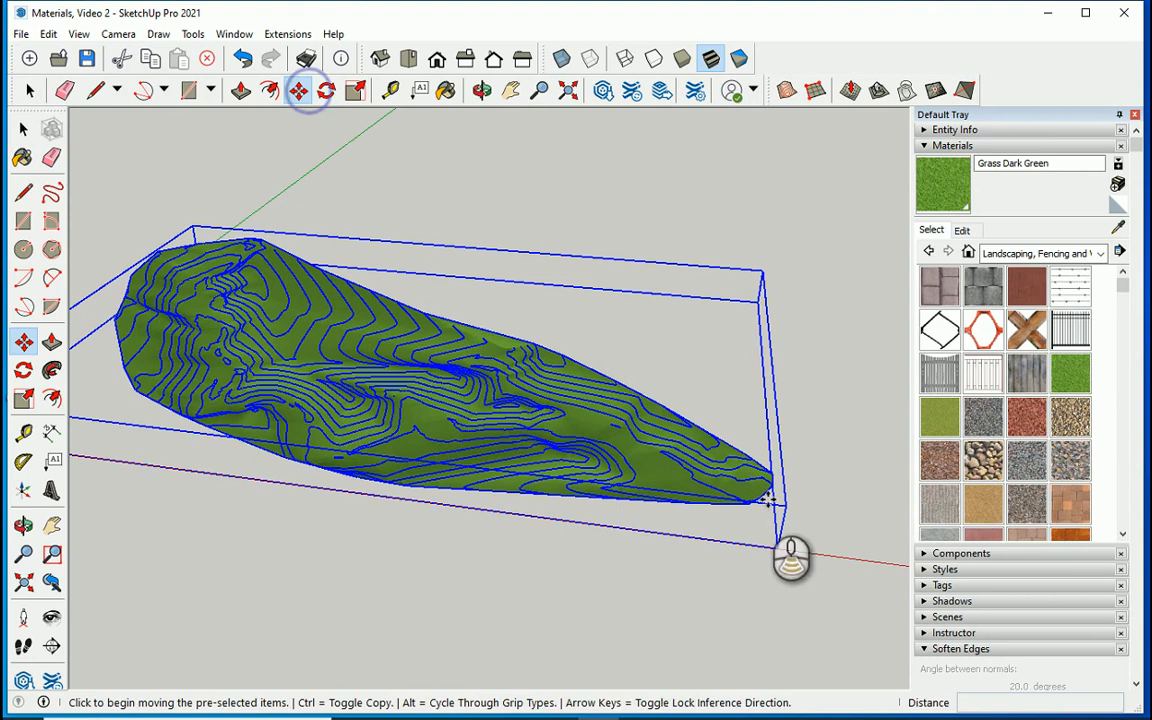
{"action": "scroll", "coordinate": [780, 550], "scroll_direction": "down", "scroll_amount": 1}
{"action": "left_click", "coordinate": [775, 556]}
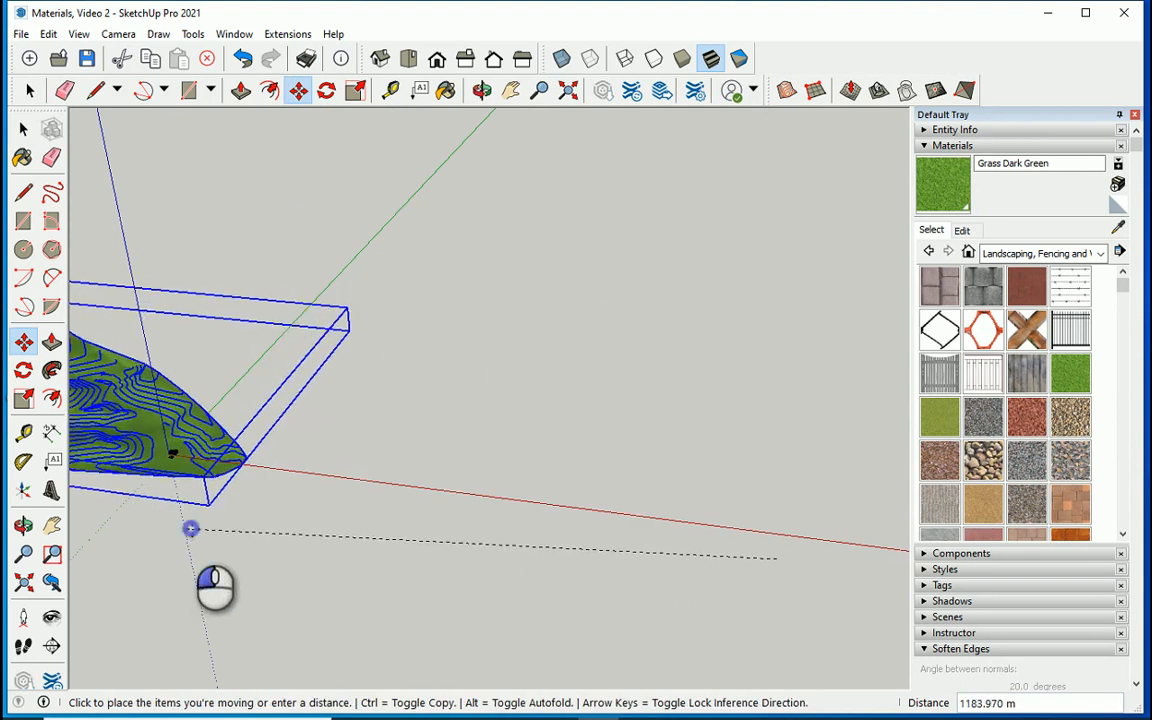
{"action": "left_click", "coordinate": [188, 527]}
{"action": "scroll", "coordinate": [153, 474], "scroll_direction": "up", "scroll_amount": 2}
{"action": "scroll", "coordinate": [153, 474], "scroll_direction": "up", "scroll_amount": 2}
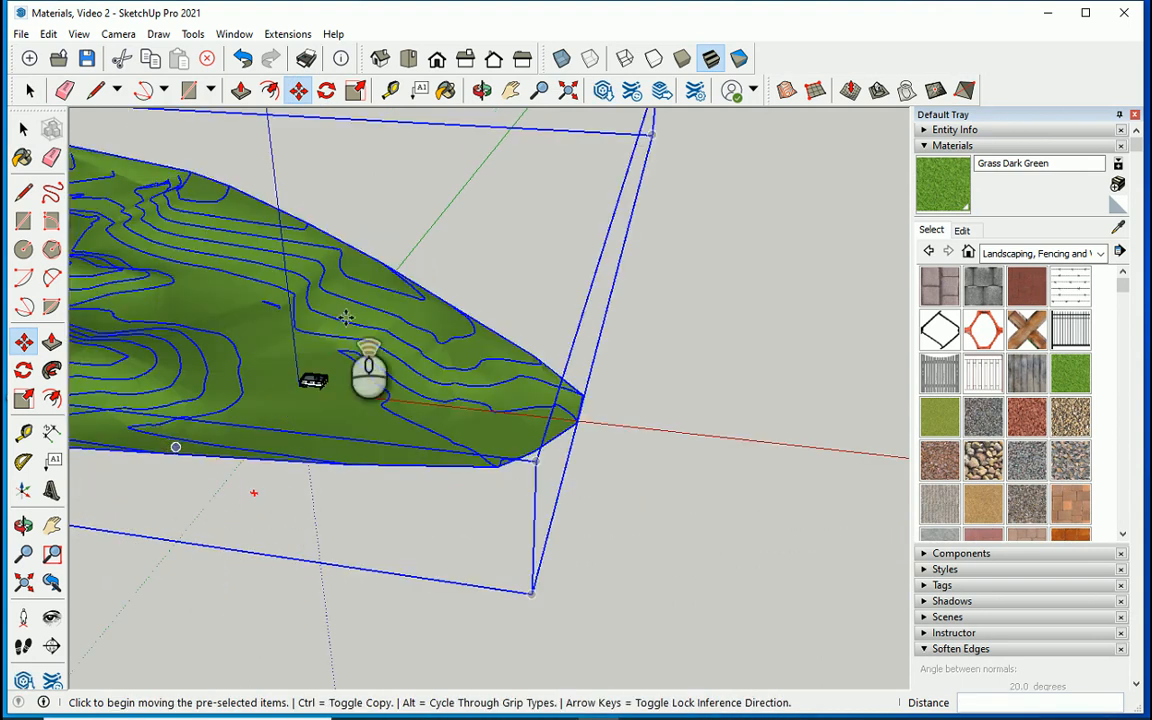
{"action": "scroll", "coordinate": [305, 405], "scroll_direction": "up", "scroll_amount": 2}
{"action": "scroll", "coordinate": [287, 425], "scroll_direction": "up", "scroll_amount": 2}
{"action": "scroll", "coordinate": [330, 433], "scroll_direction": "up", "scroll_amount": 2}
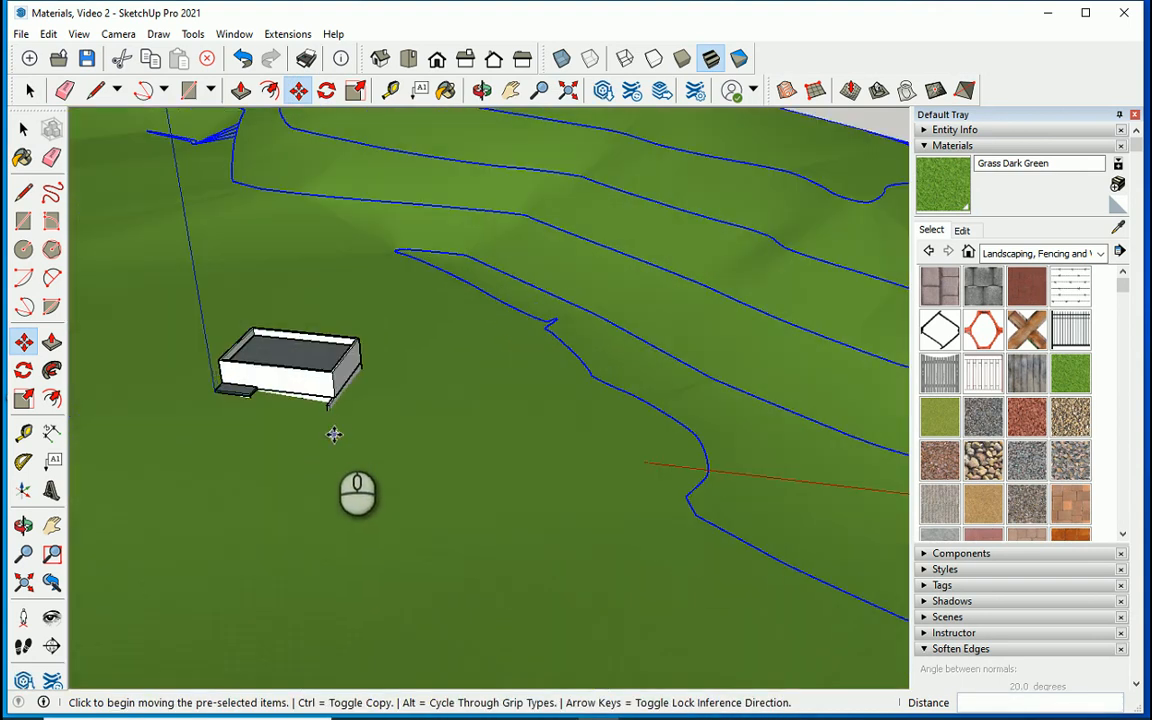
Lower the terrain by 3.1 m so it meets the bottom corner of the house's base
{"action": "scroll", "coordinate": [326, 420], "scroll_direction": "up", "scroll_amount": 4}
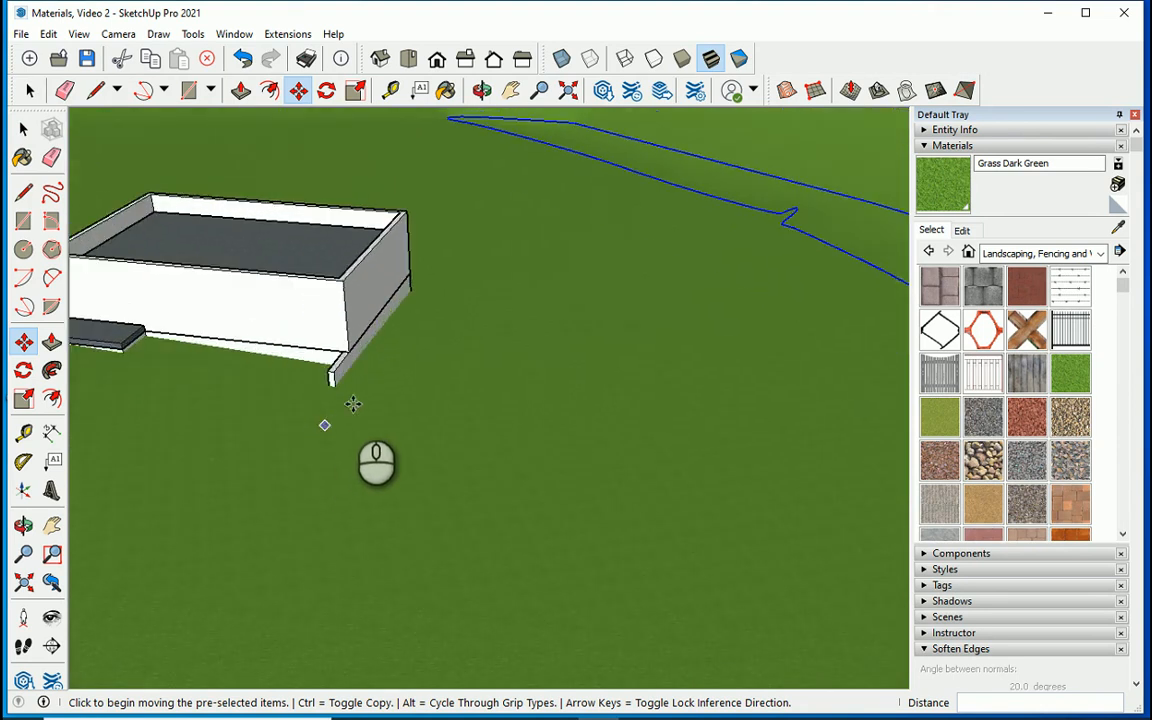
{"action": "left_click", "coordinate": [334, 375]}
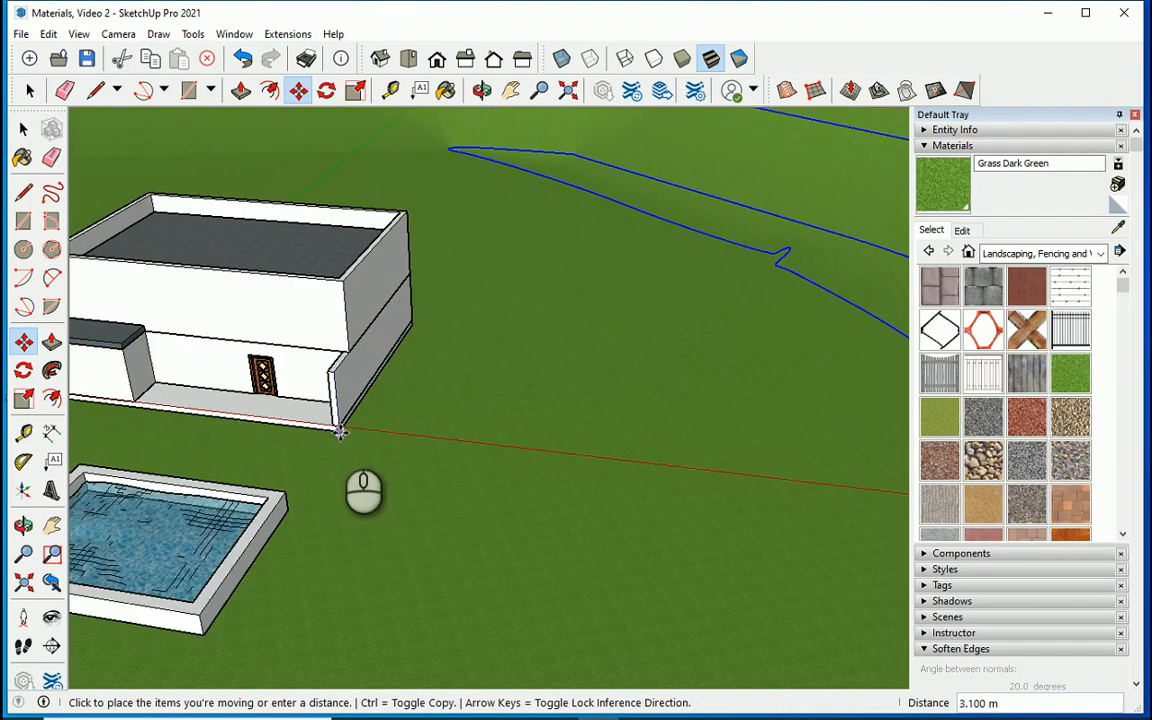
{"action": "scroll", "coordinate": [341, 432], "scroll_direction": "up", "scroll_amount": 3}
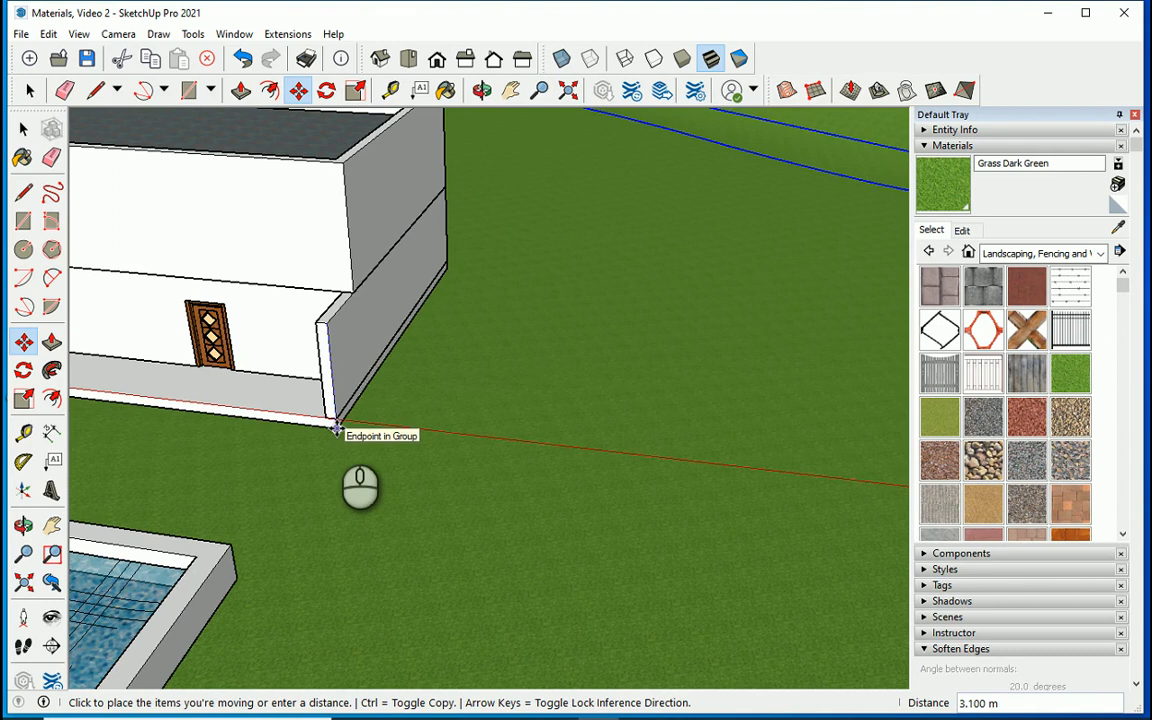
{"action": "left_click", "coordinate": [336, 430]}
{"action": "key", "text": "space"}
{"action": "scroll", "coordinate": [643, 517], "scroll_direction": "down", "scroll_amount": 6}
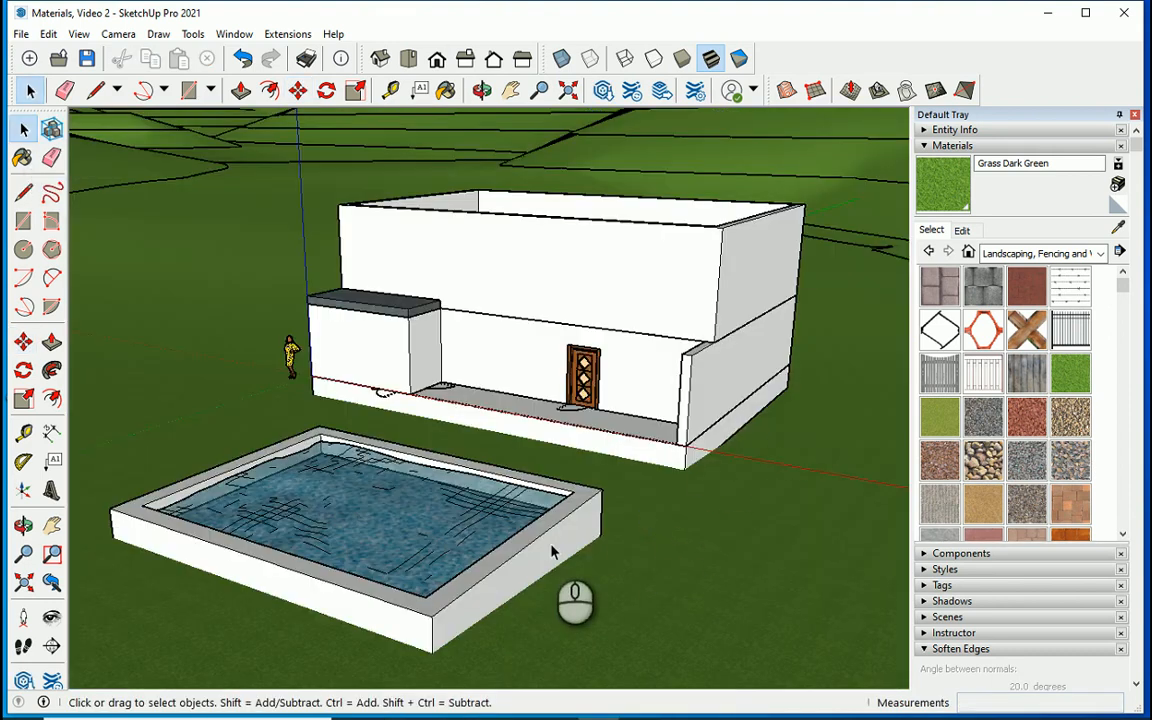
Examine how the house and pool sit on the terrain from several angles, finishing with the top view of the nearby terrain edge
{"action": "scroll", "coordinate": [505, 628], "scroll_direction": "up", "scroll_amount": 1}
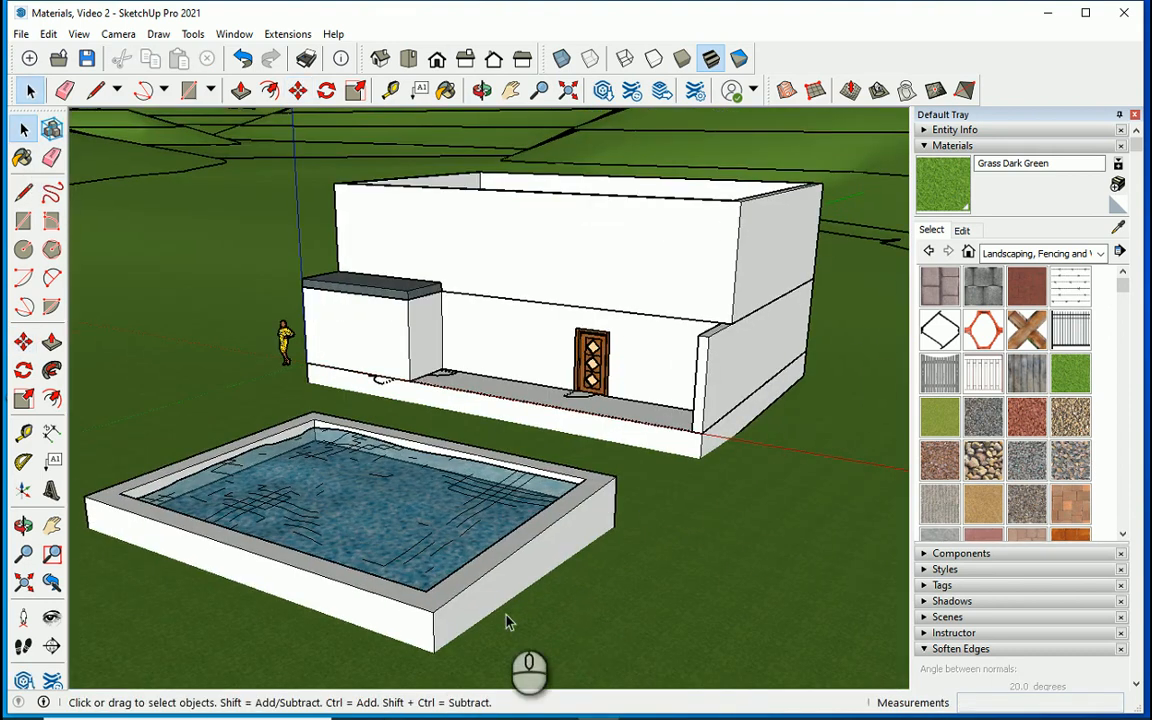
{"action": "scroll", "coordinate": [548, 474], "scroll_direction": "down", "scroll_amount": 3}
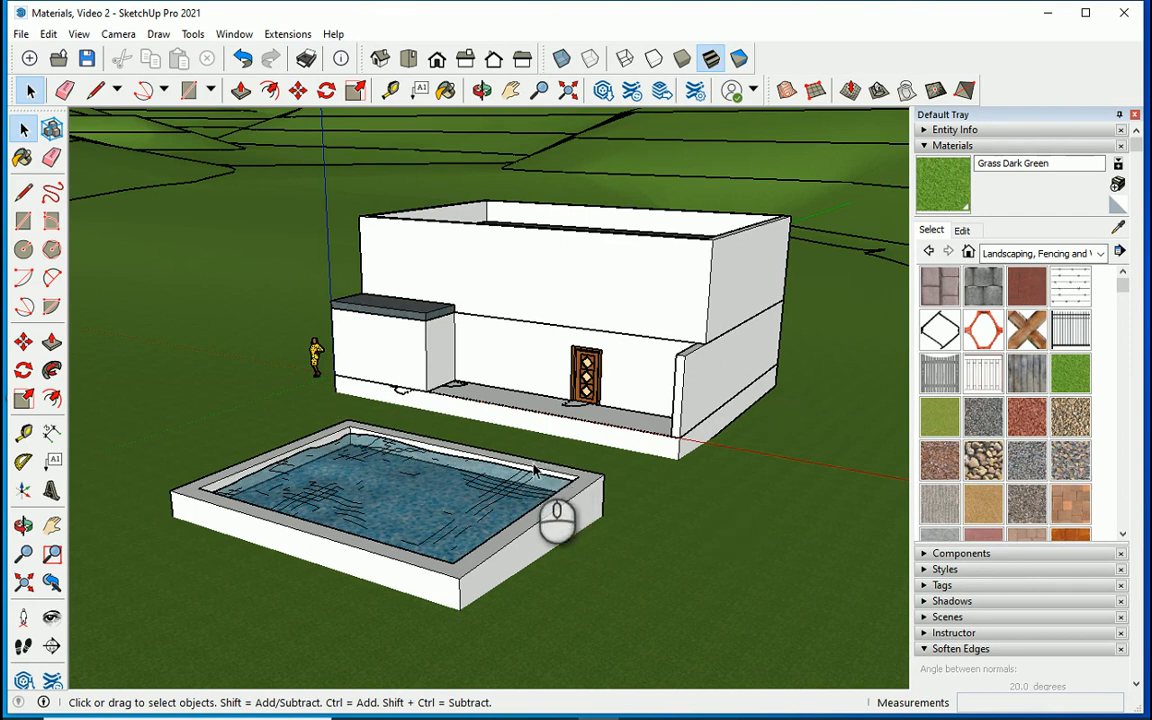
{"action": "scroll", "coordinate": [522, 442], "scroll_direction": "down", "scroll_amount": 3}
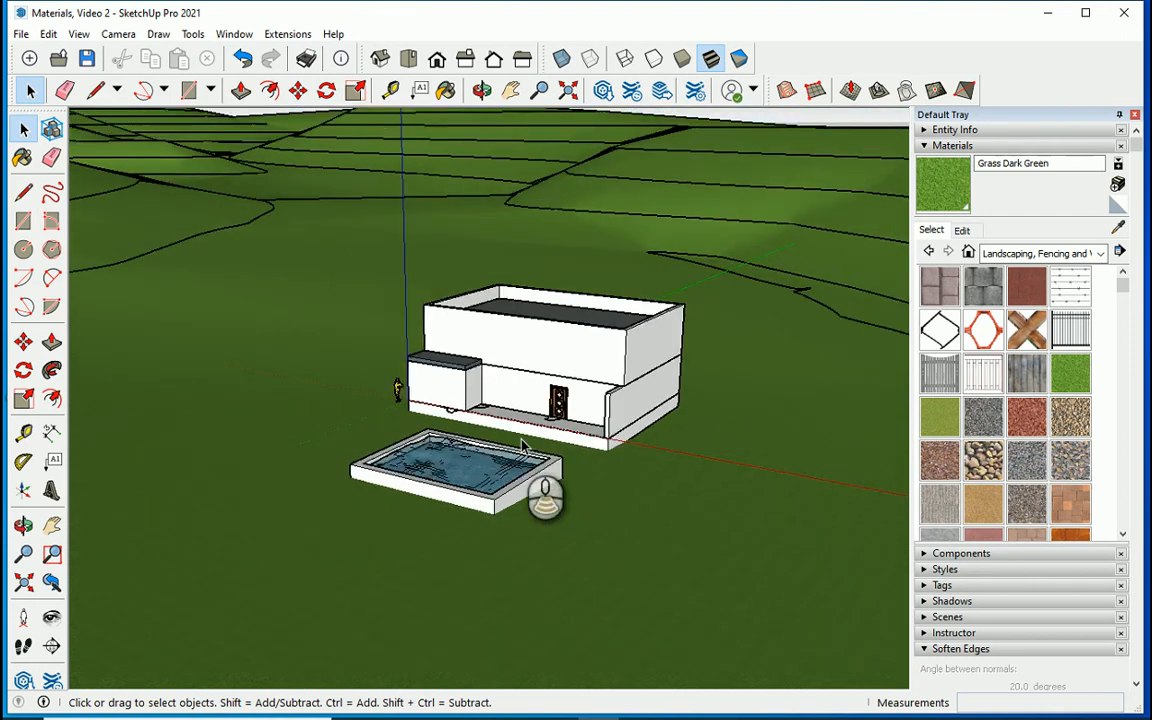
{"action": "scroll", "coordinate": [522, 442], "scroll_direction": "up", "scroll_amount": 3}
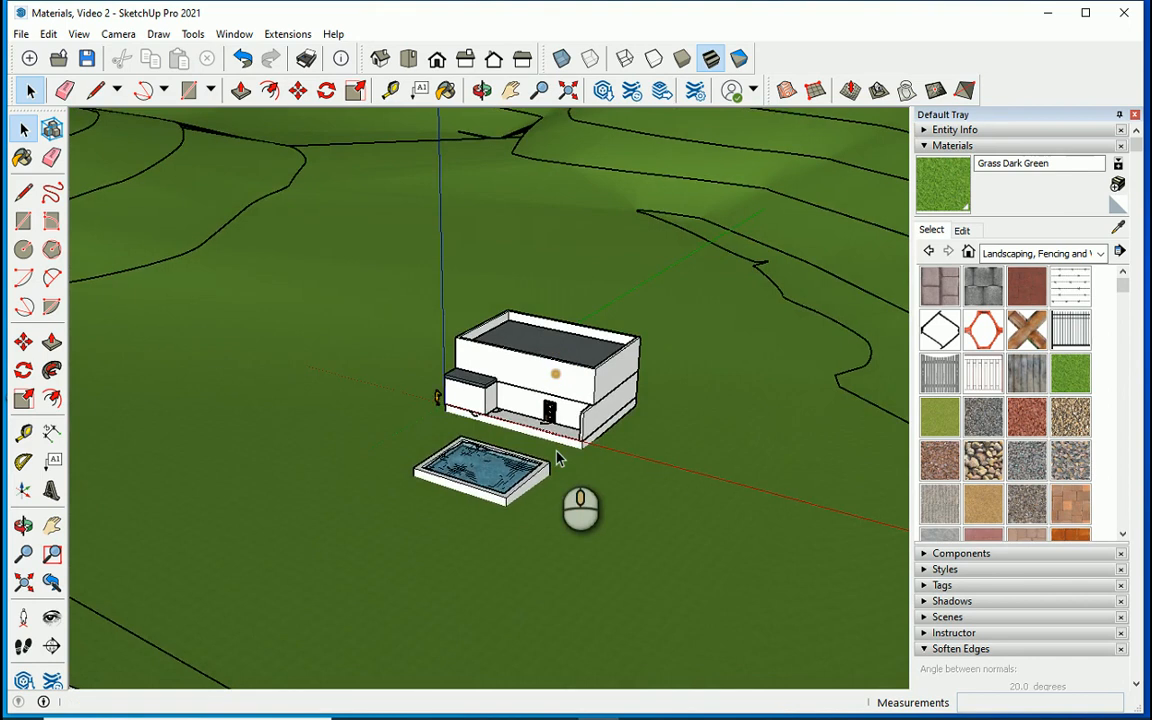
{"action": "scroll", "coordinate": [523, 431], "scroll_direction": "up", "scroll_amount": 1}
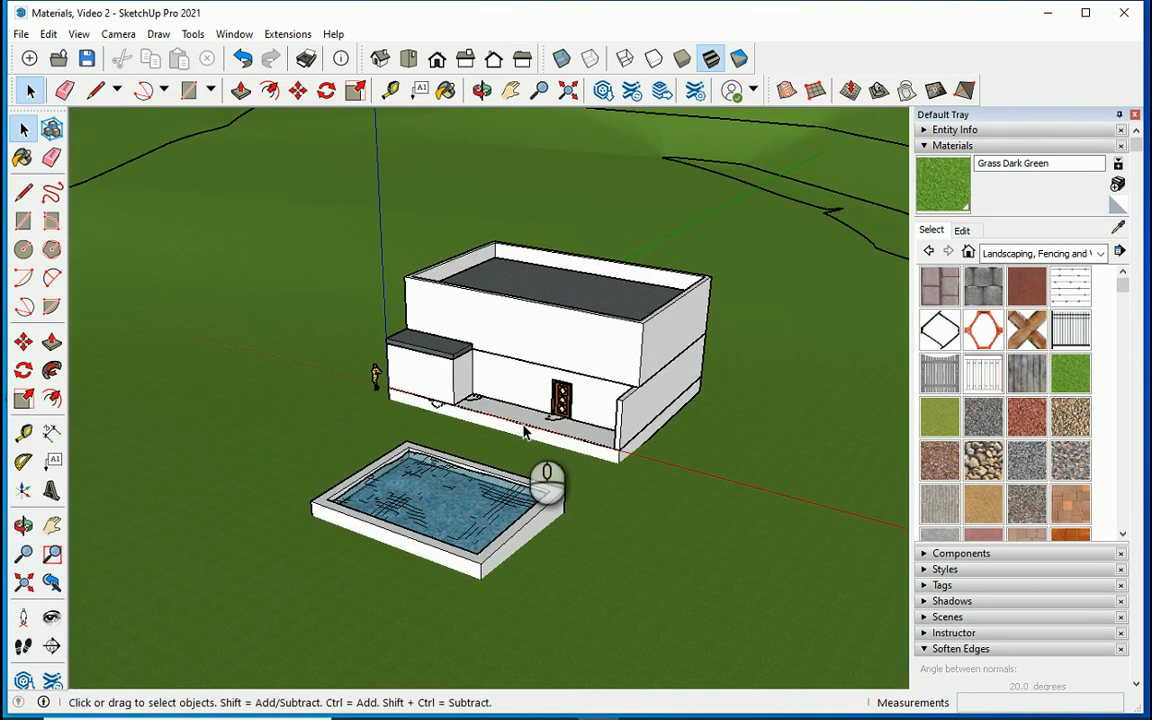
{"action": "scroll", "coordinate": [523, 431], "scroll_direction": "down", "scroll_amount": 5}
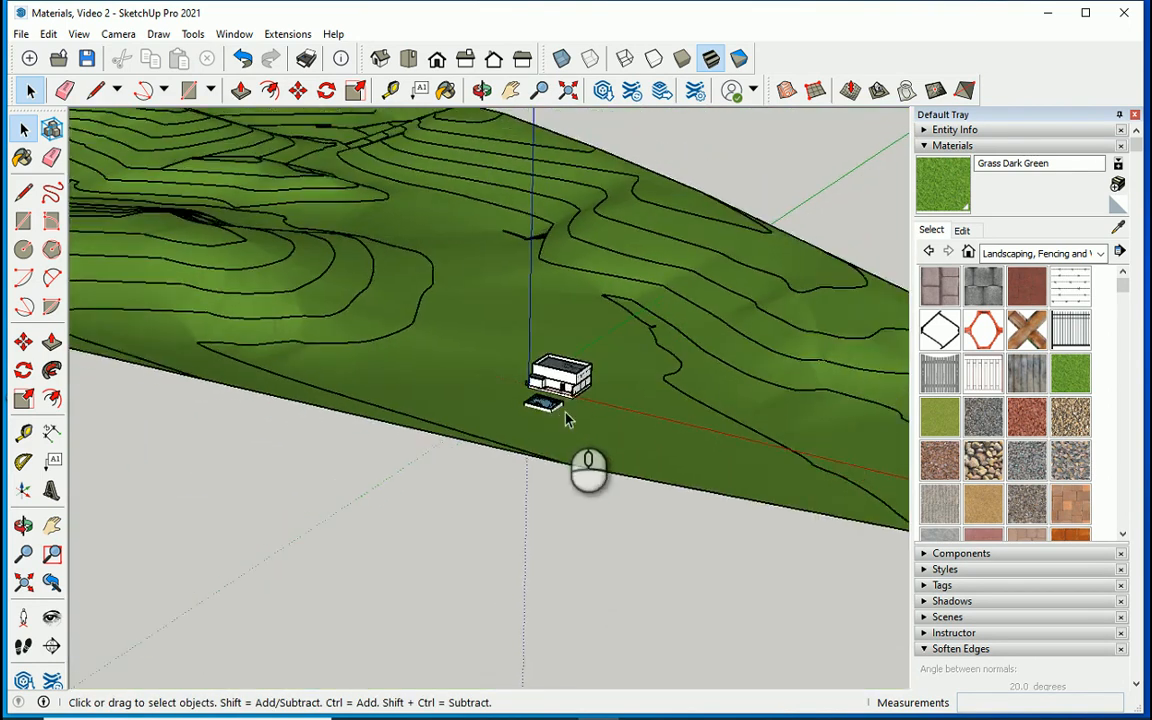
{"action": "middle_click_drag", "start_coordinate": [566, 419], "coordinate": [299, 404]}
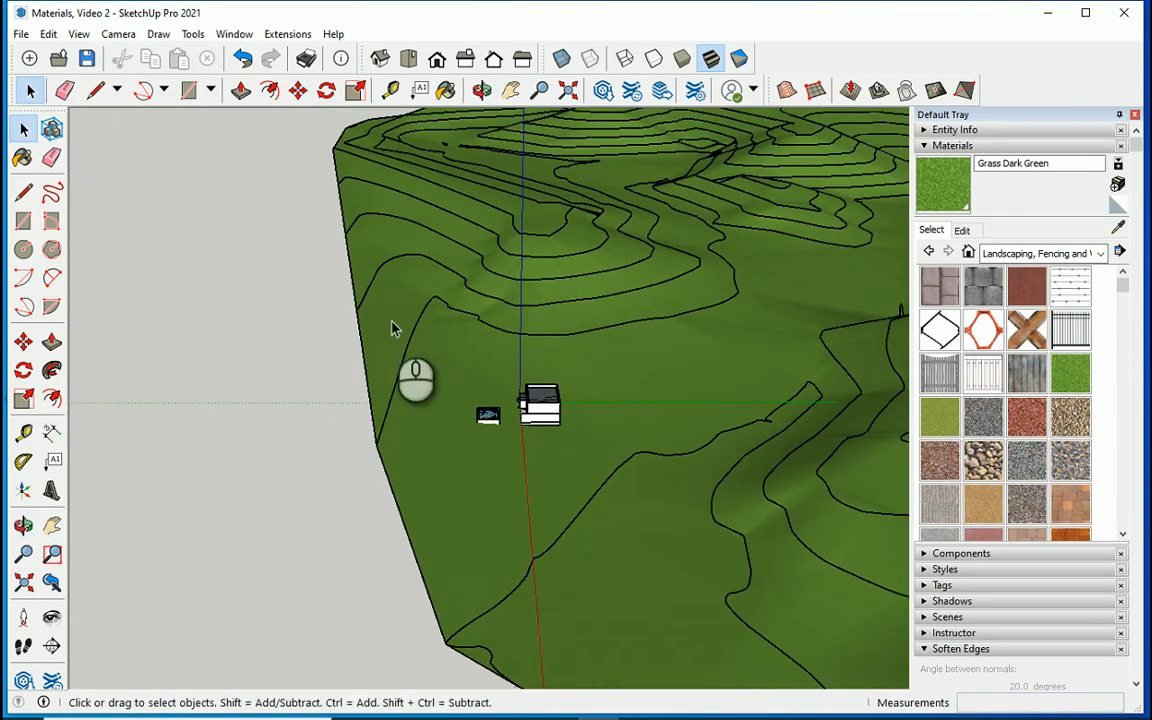
{"action": "middle_click_drag", "start_coordinate": [414, 450], "coordinate": [635, 532]}
{"action": "scroll", "coordinate": [558, 420], "scroll_direction": "up", "scroll_amount": 6}
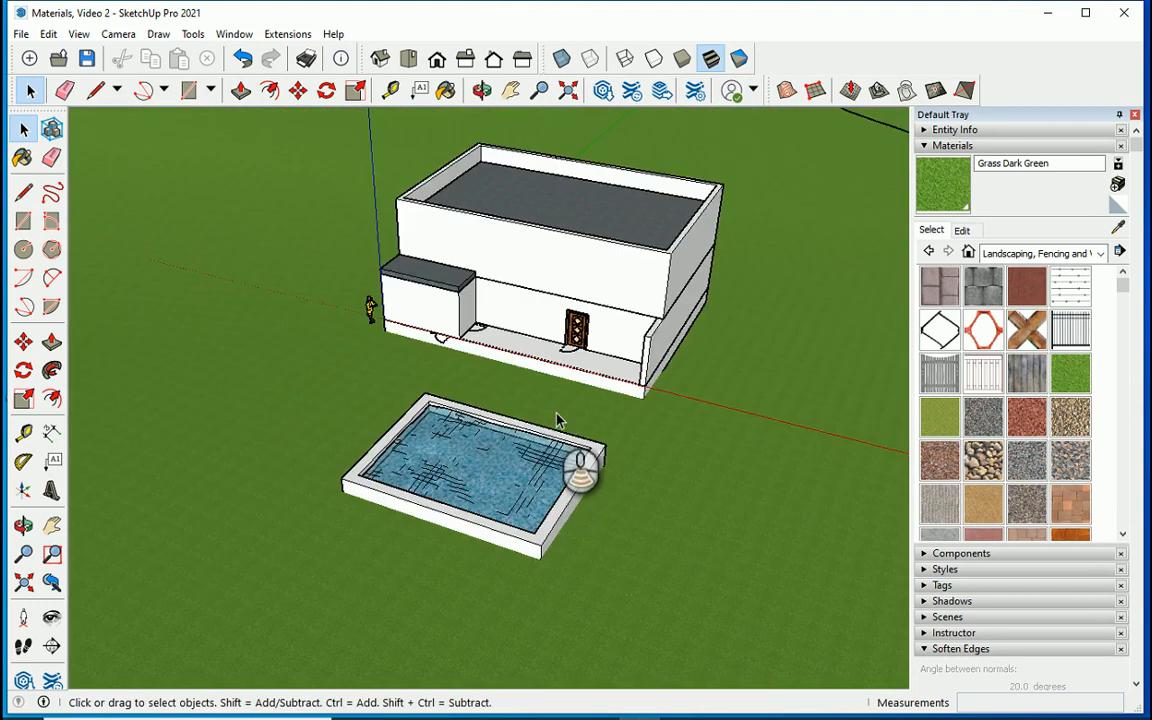
{"action": "scroll", "coordinate": [558, 420], "scroll_direction": "down", "scroll_amount": 6}
{"action": "middle_click_drag", "start_coordinate": [558, 420], "coordinate": [560, 391]}
{"action": "scroll", "coordinate": [575, 410], "scroll_direction": "up", "scroll_amount": 7}
{"action": "scroll", "coordinate": [548, 400], "scroll_direction": "down", "scroll_amount": 2}
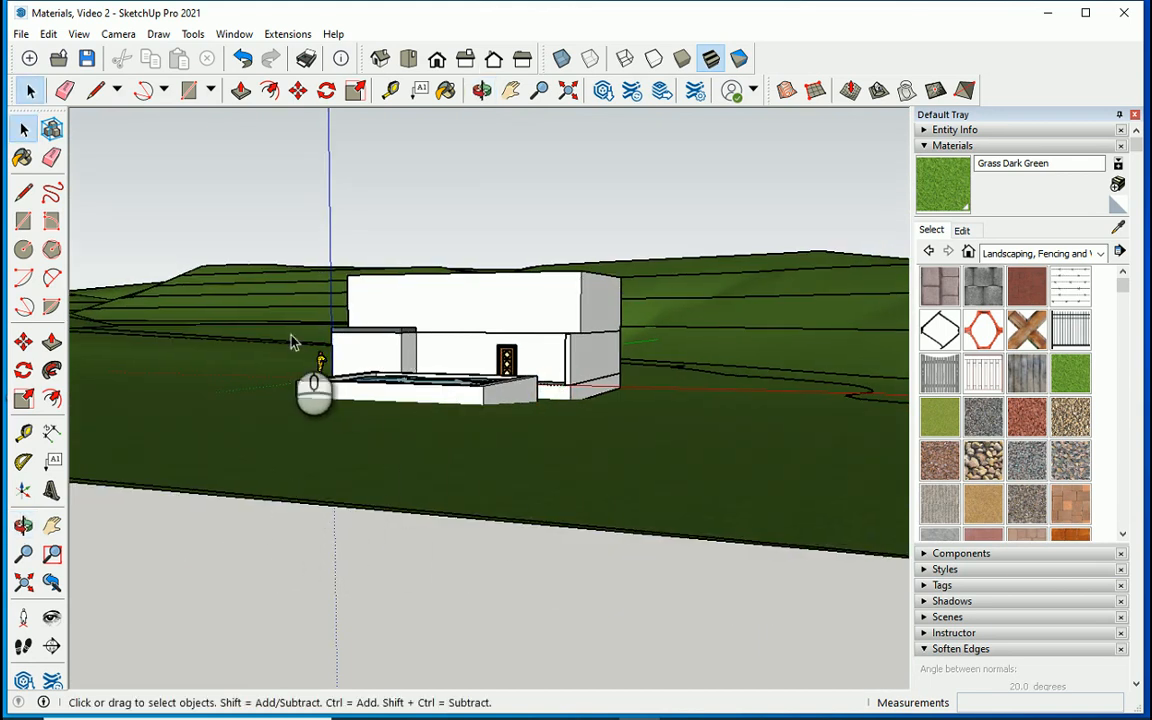
{"action": "scroll", "coordinate": [550, 350], "scroll_direction": "down", "scroll_amount": 3}
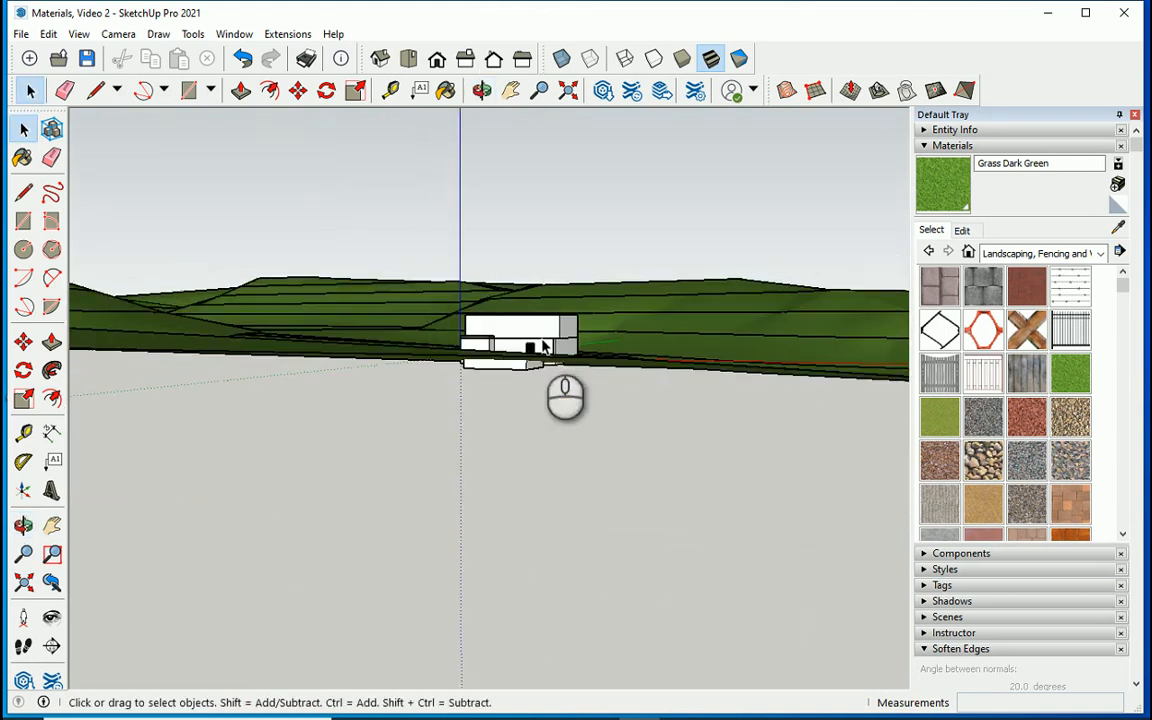
{"action": "middle_click_drag", "start_coordinate": [550, 350], "coordinate": [470, 222]}
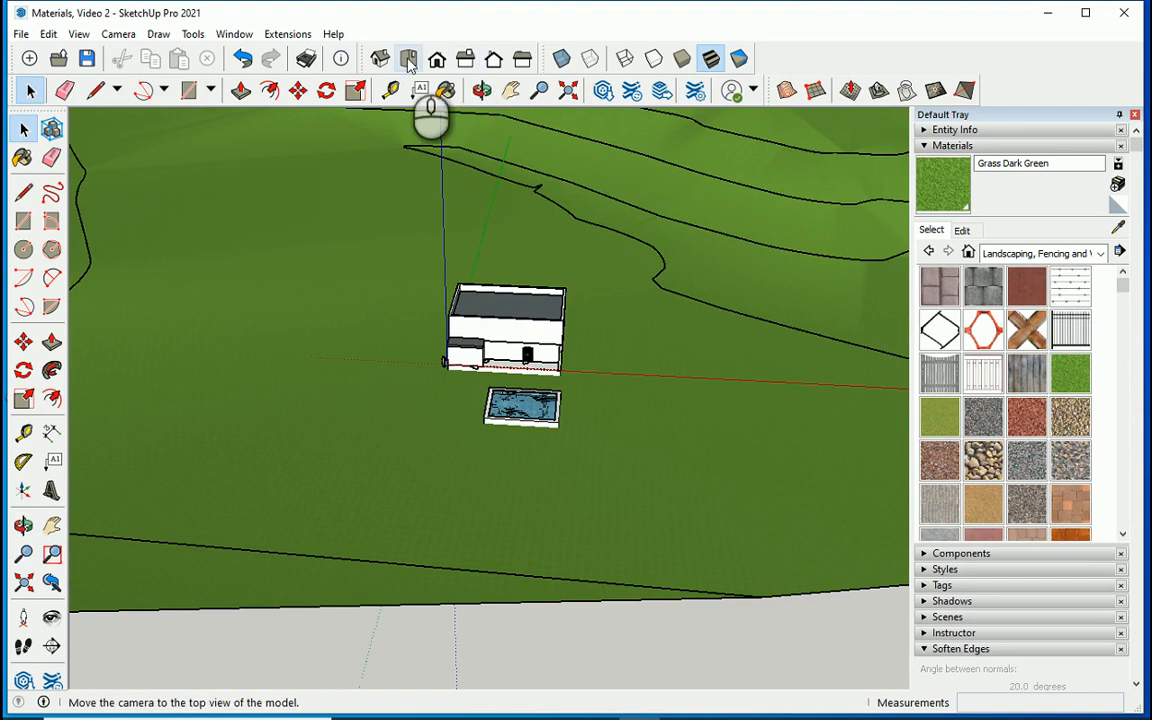
{"action": "left_click", "coordinate": [408, 58]}
{"action": "scroll", "coordinate": [458, 199], "scroll_direction": "down", "scroll_amount": 3}
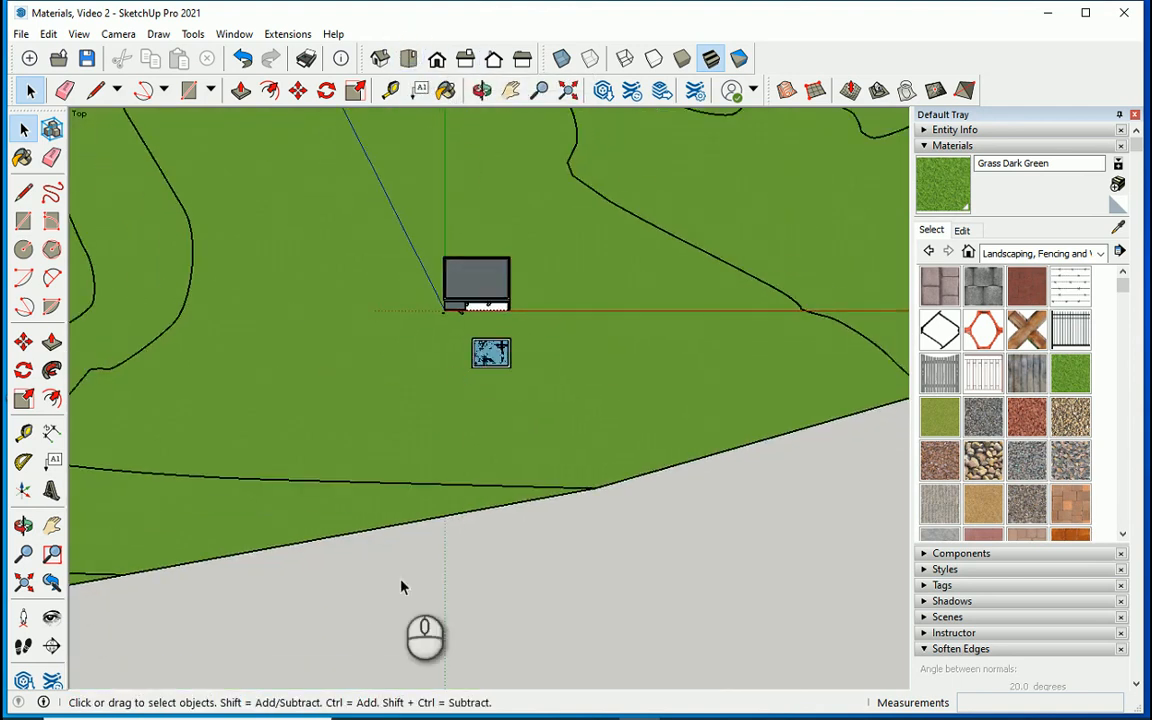
{"action": "scroll", "coordinate": [345, 589], "scroll_direction": "up", "scroll_amount": 2}
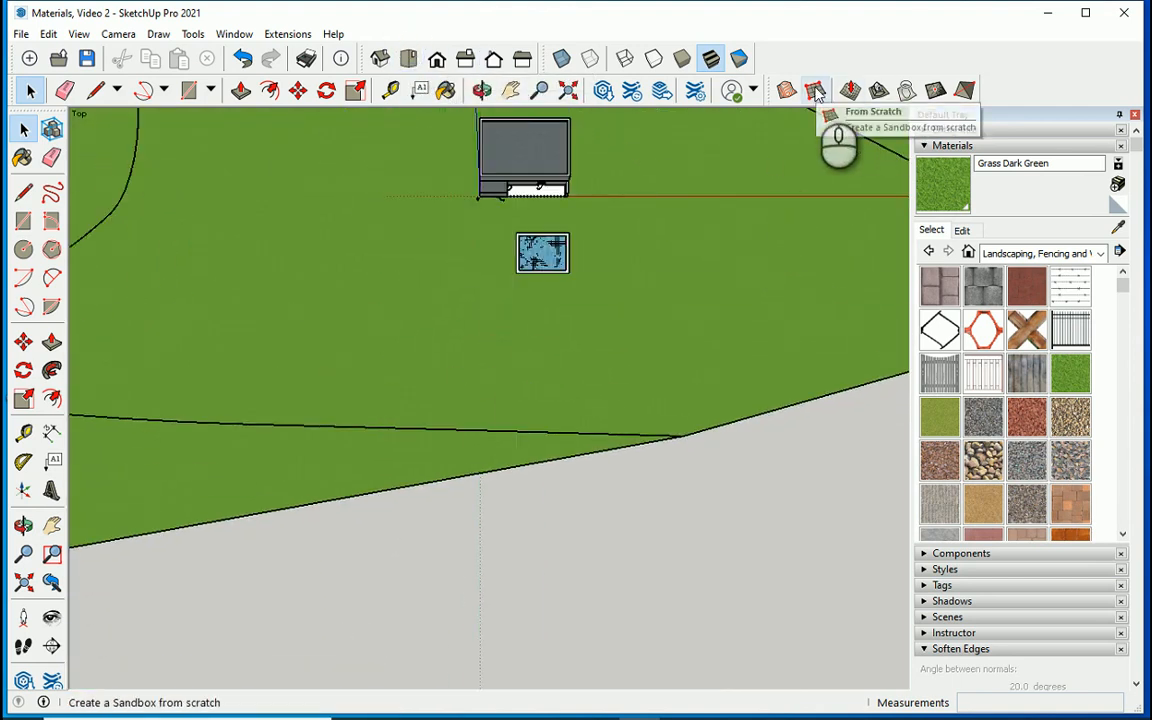
{"action": "left_click", "coordinate": [815, 90]}
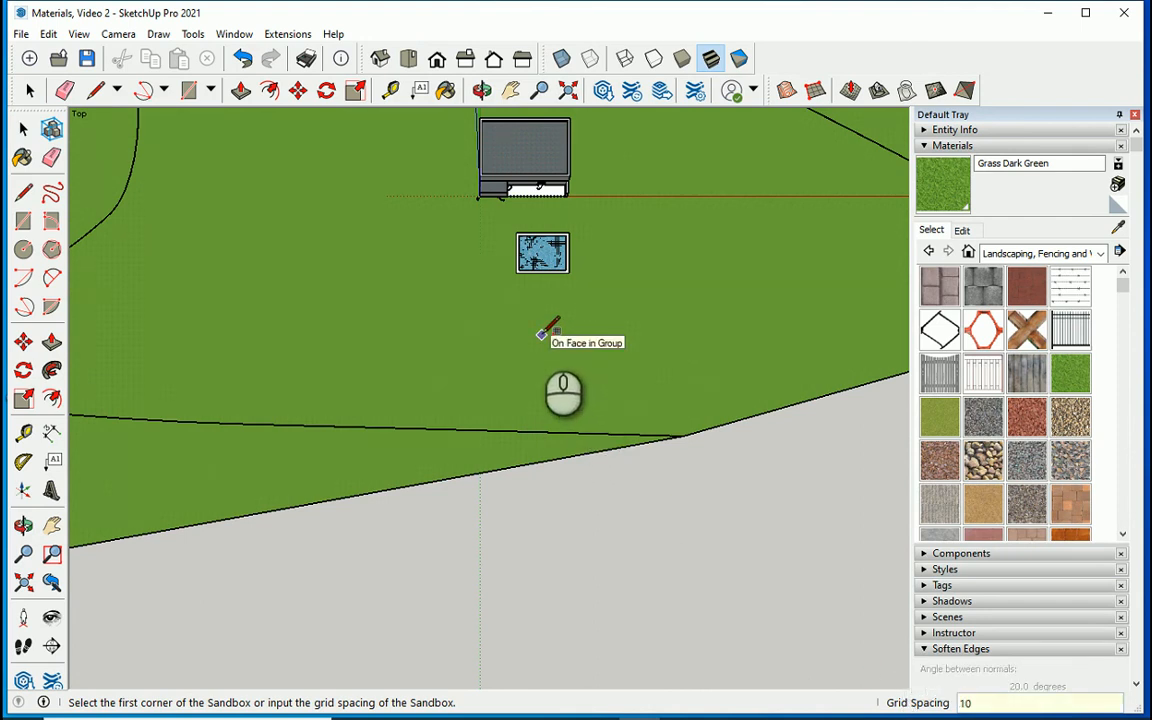
{"action": "type", "text": "10"}
{"action": "key", "text": "Return"}
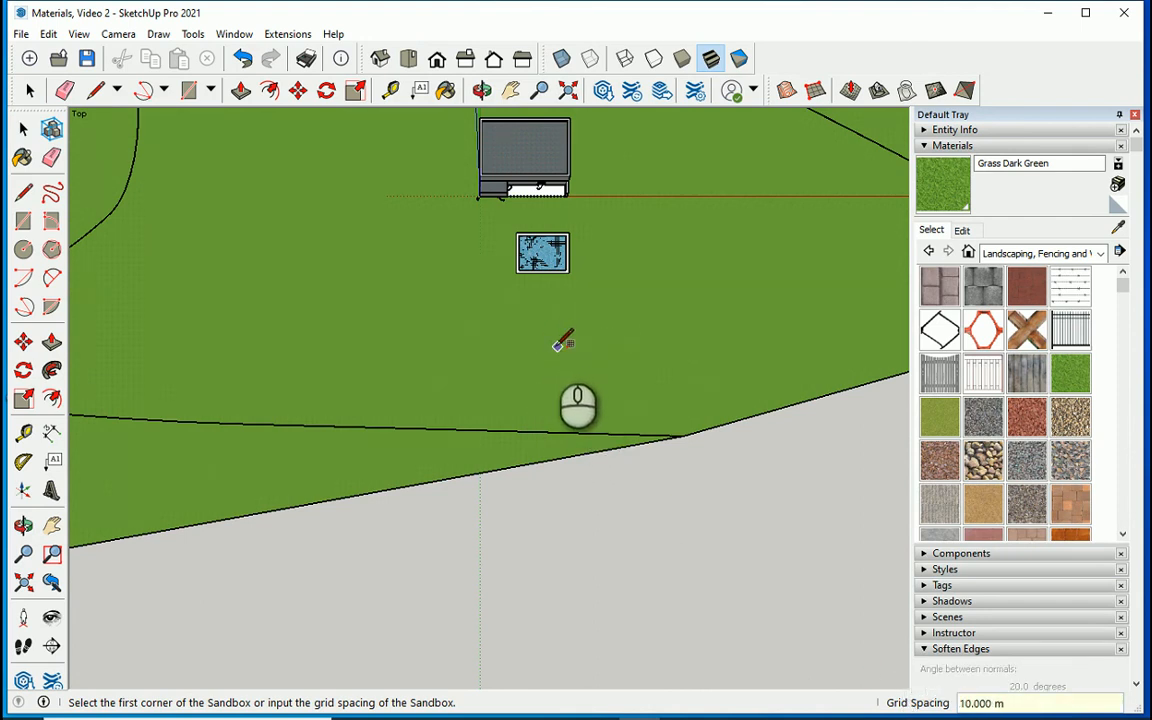
{"action": "left_click", "coordinate": [324, 440]}
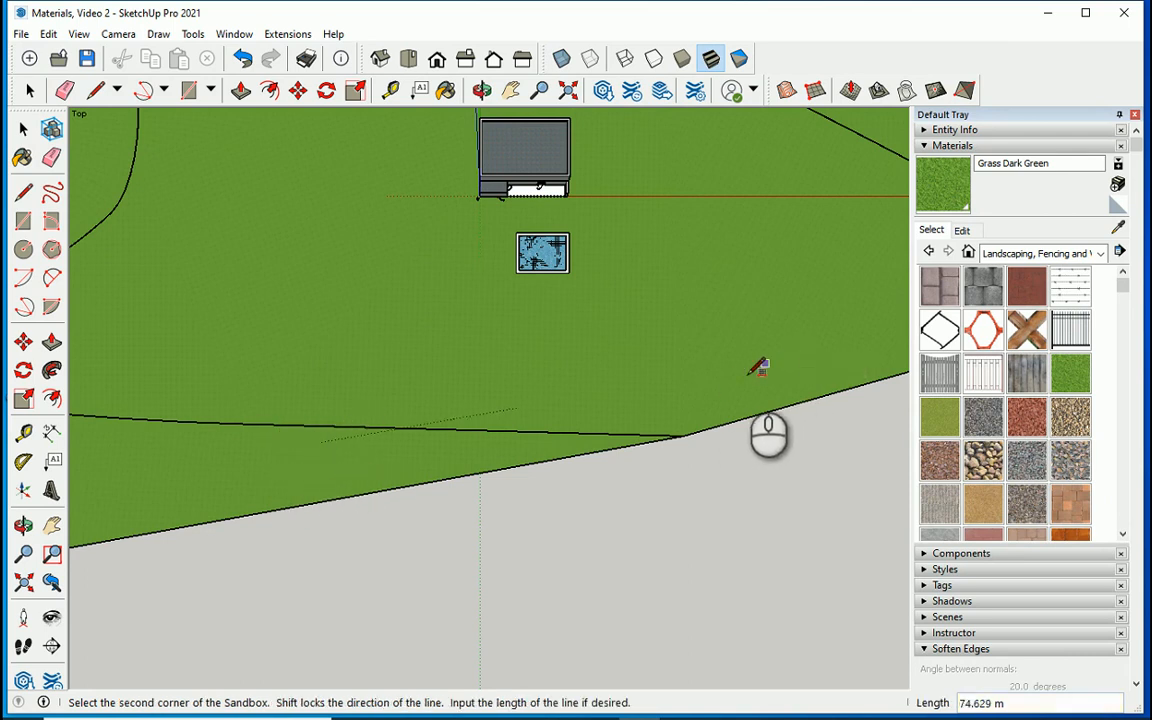
{"action": "left_click", "coordinate": [738, 373]}
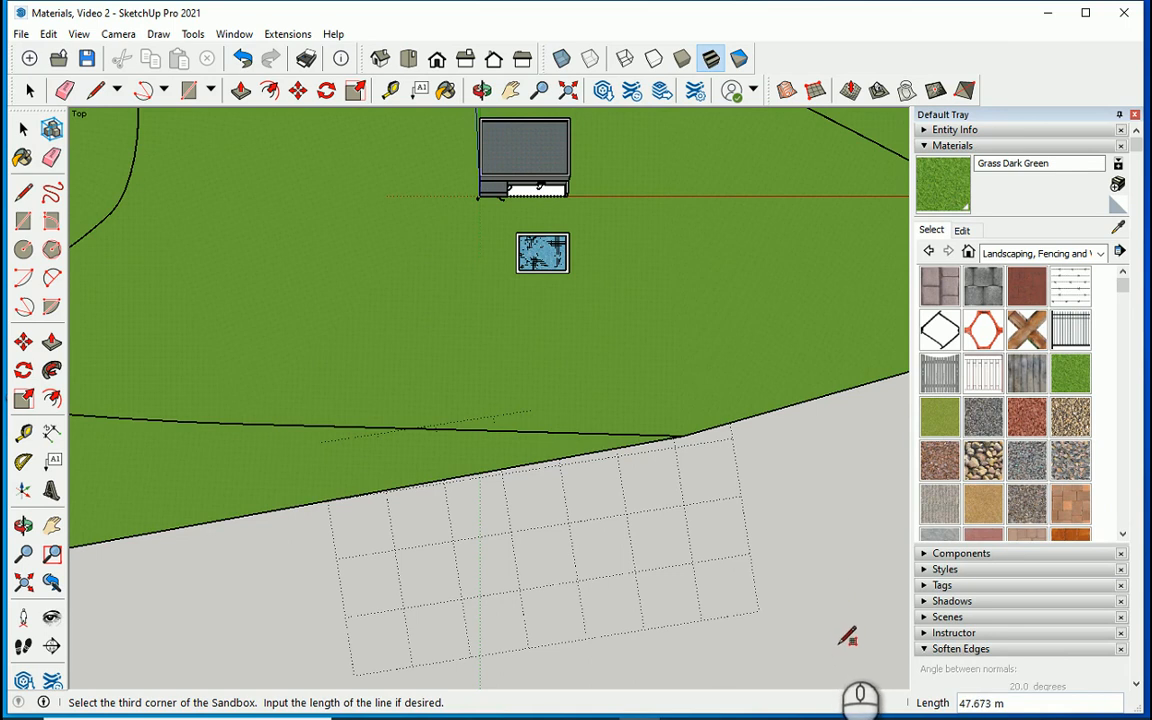
{"action": "scroll", "coordinate": [820, 567], "scroll_direction": "down", "scroll_amount": 2}
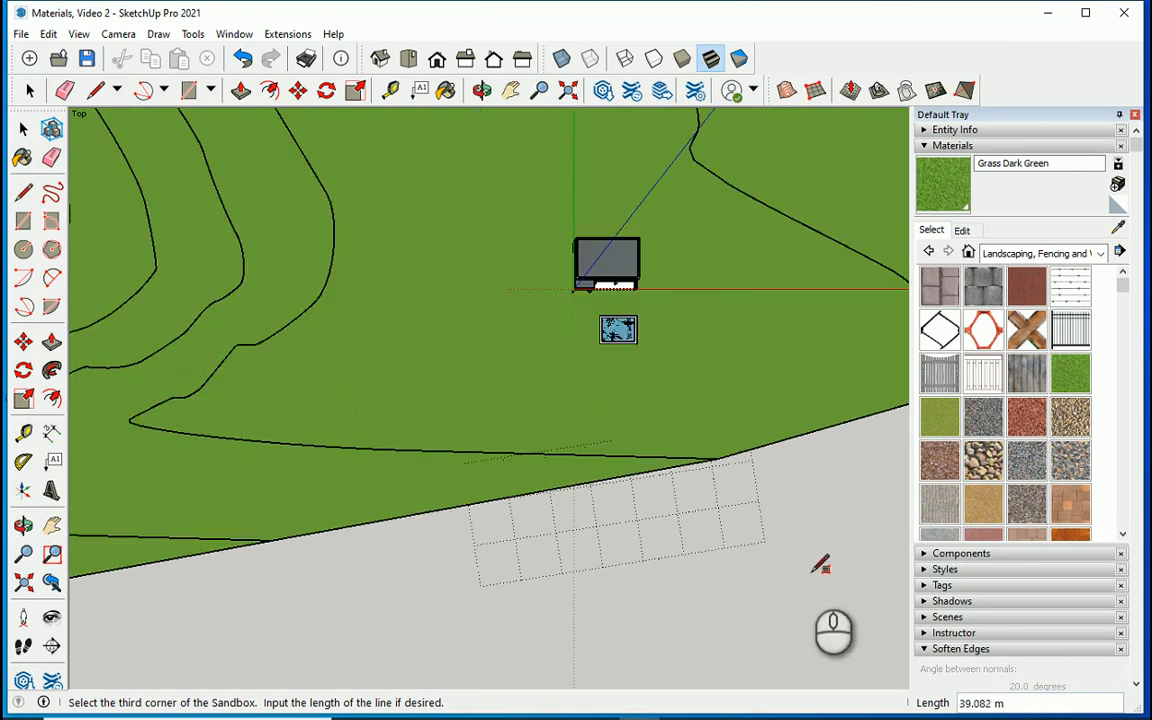
{"action": "key", "text": "Escape"}
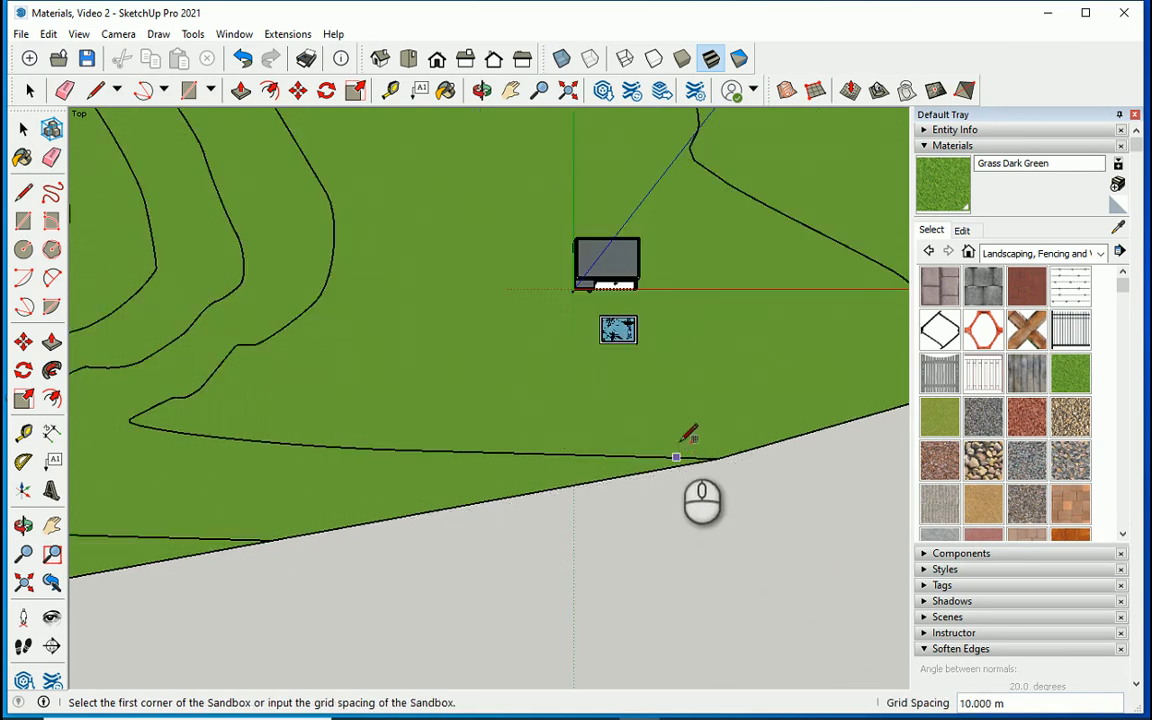
Draw a rectangular From Scratch sandbox with 5 m grid spacing along the terrain's edge in front of the pool
{"action": "left_click", "coordinate": [818, 88]}
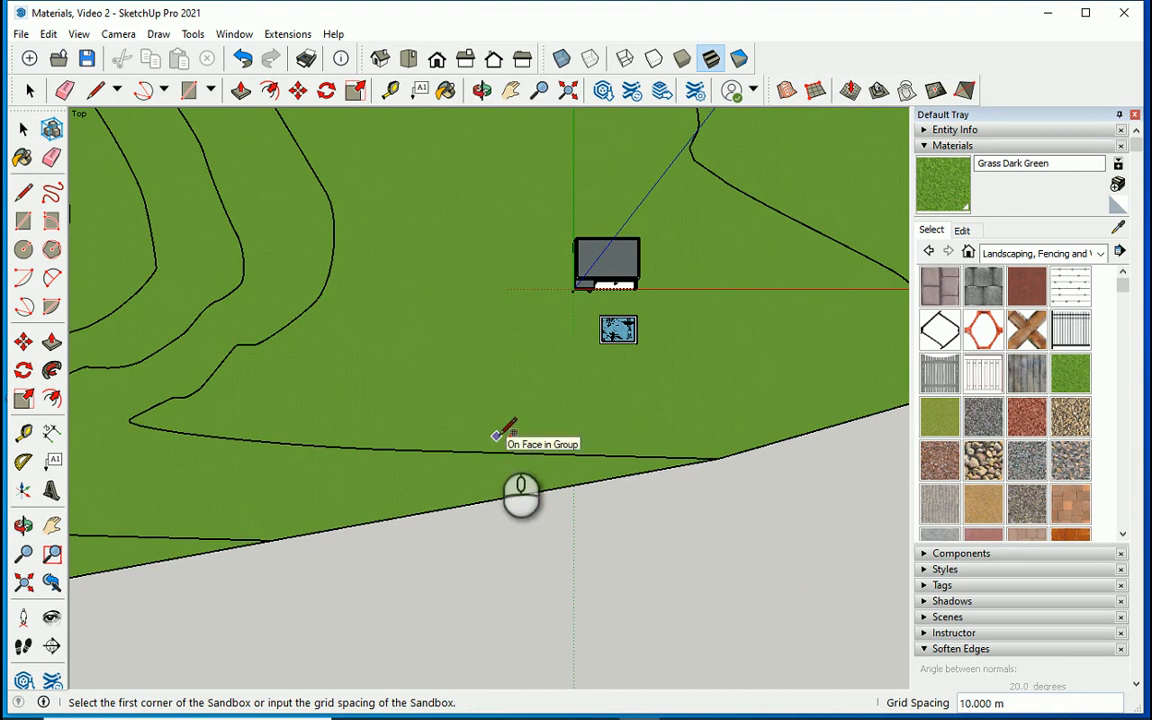
{"action": "type", "text": "5"}
{"action": "key", "text": "Return"}
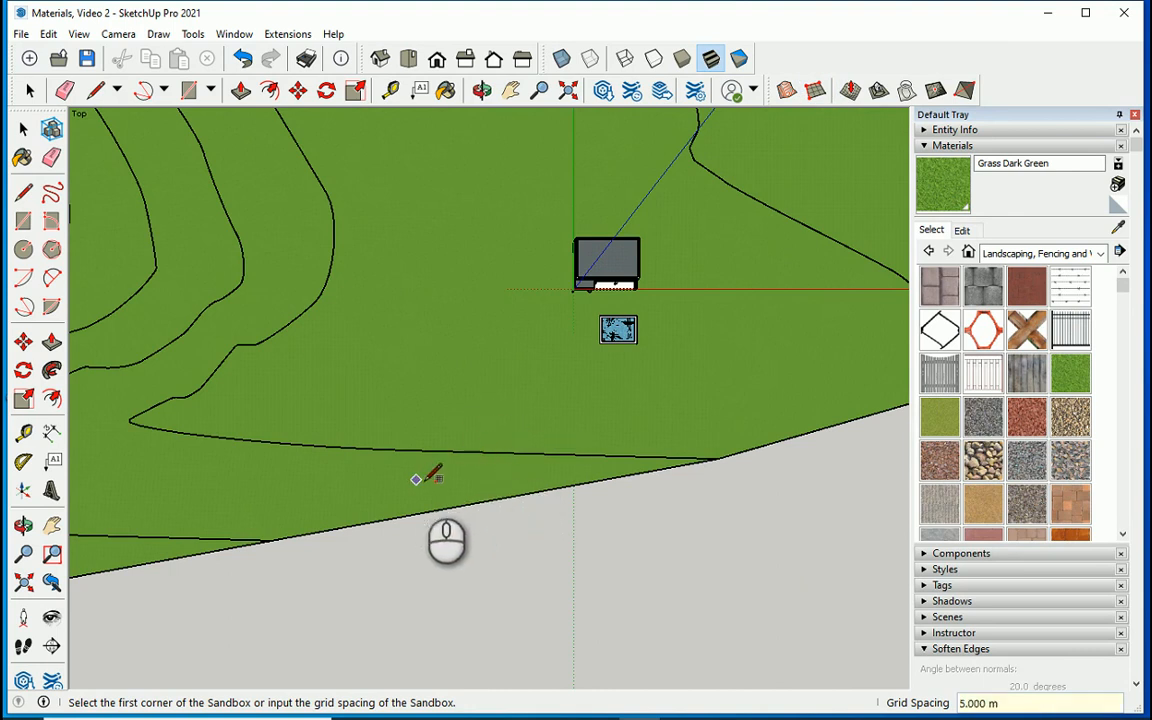
{"action": "left_click", "coordinate": [448, 478]}
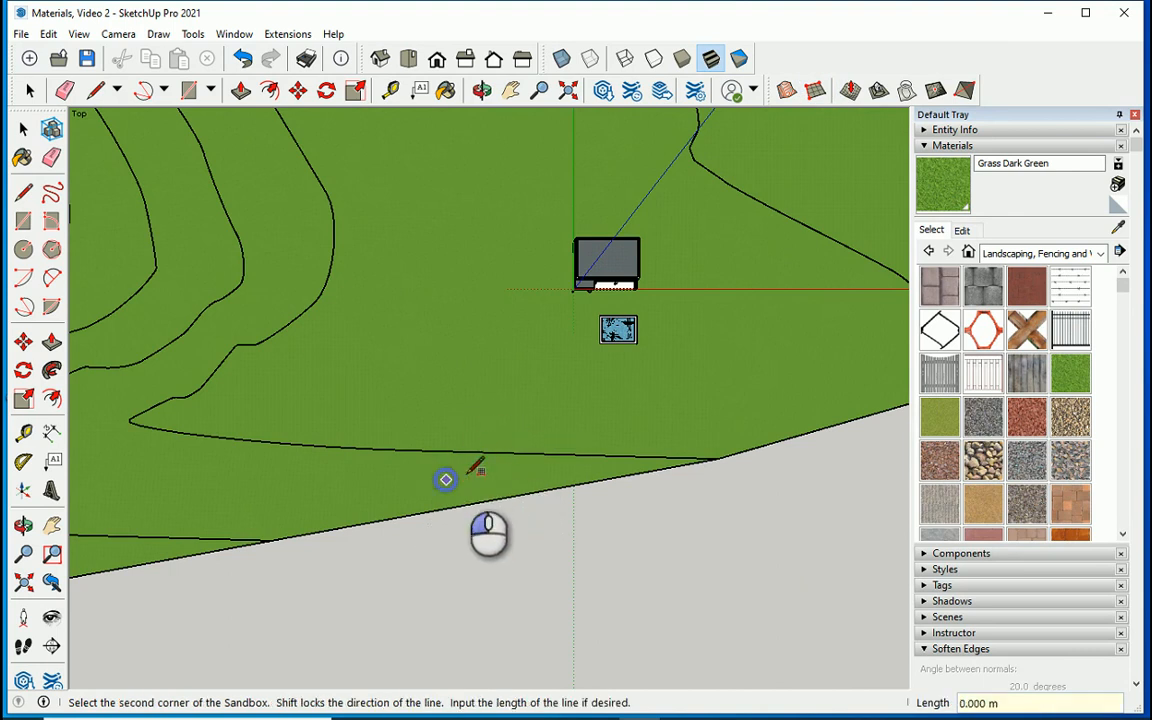
{"action": "left_click", "coordinate": [838, 400]}
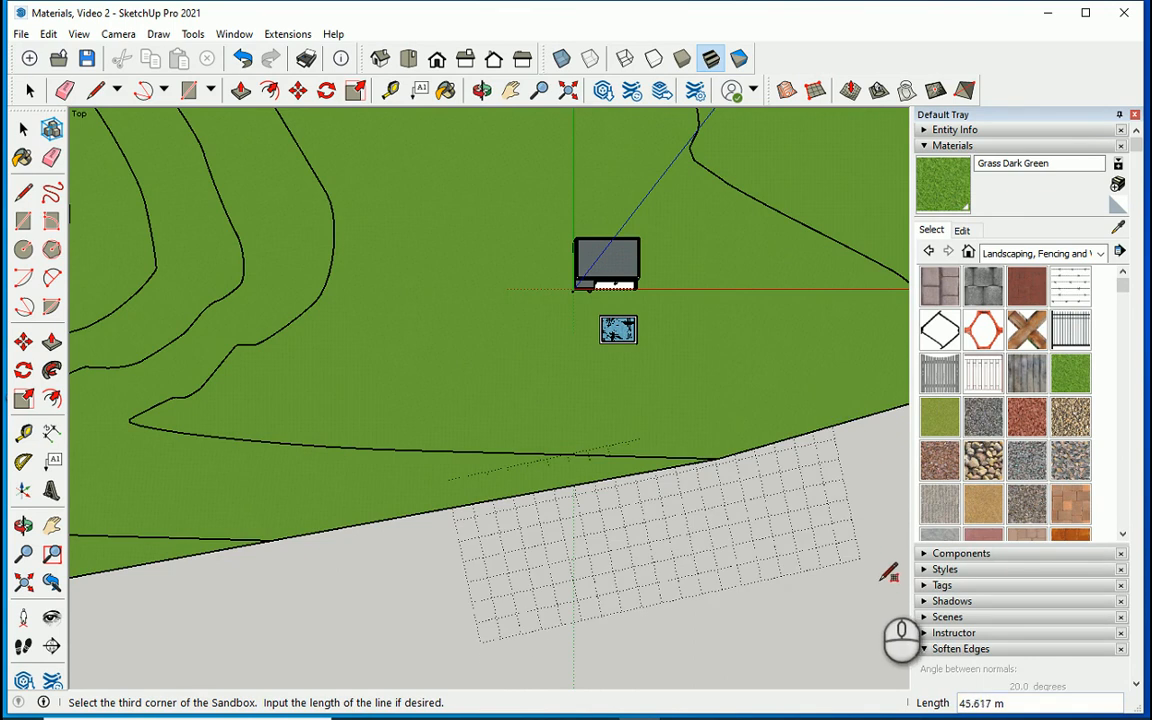
{"action": "left_click", "coordinate": [888, 580]}
{"action": "left_click", "coordinate": [23, 128]}
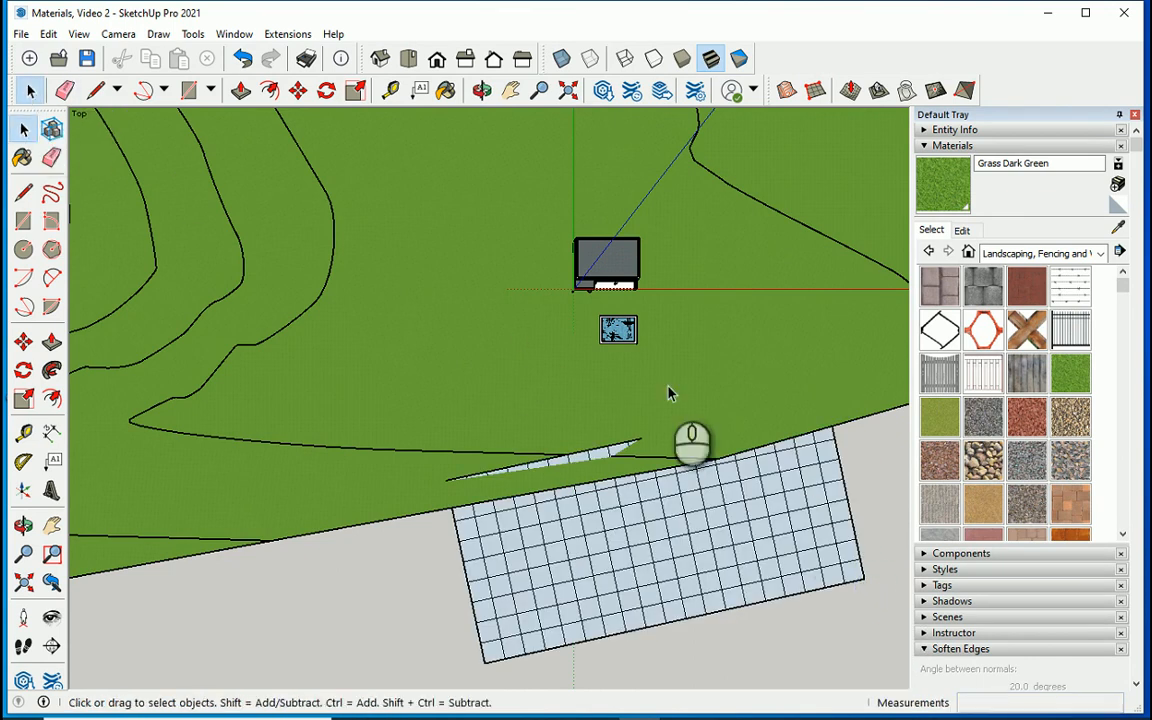
Hide the terrain so that only the house, pool and flat sandbox grid remain in view
{"action": "middle_click_drag", "start_coordinate": [665, 388], "coordinate": [393, 147]}
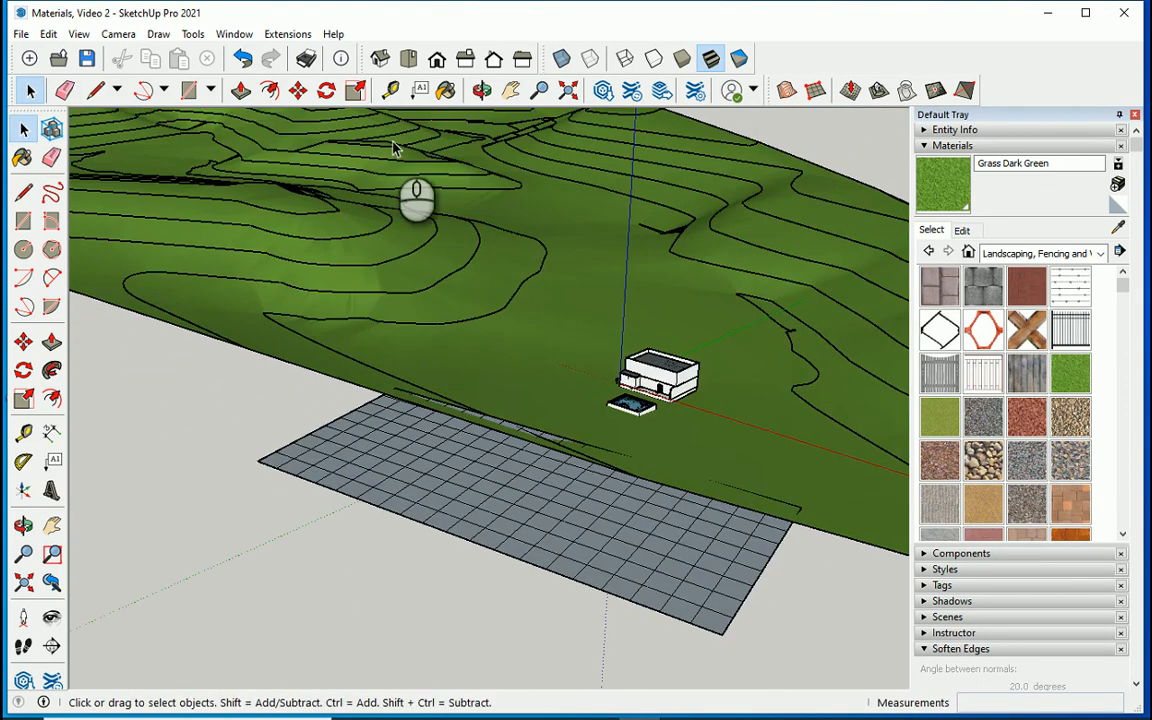
{"action": "left_click", "coordinate": [380, 62]}
{"action": "scroll", "coordinate": [480, 340], "scroll_direction": "down", "scroll_amount": 3}
{"action": "right_click", "coordinate": [708, 416]}
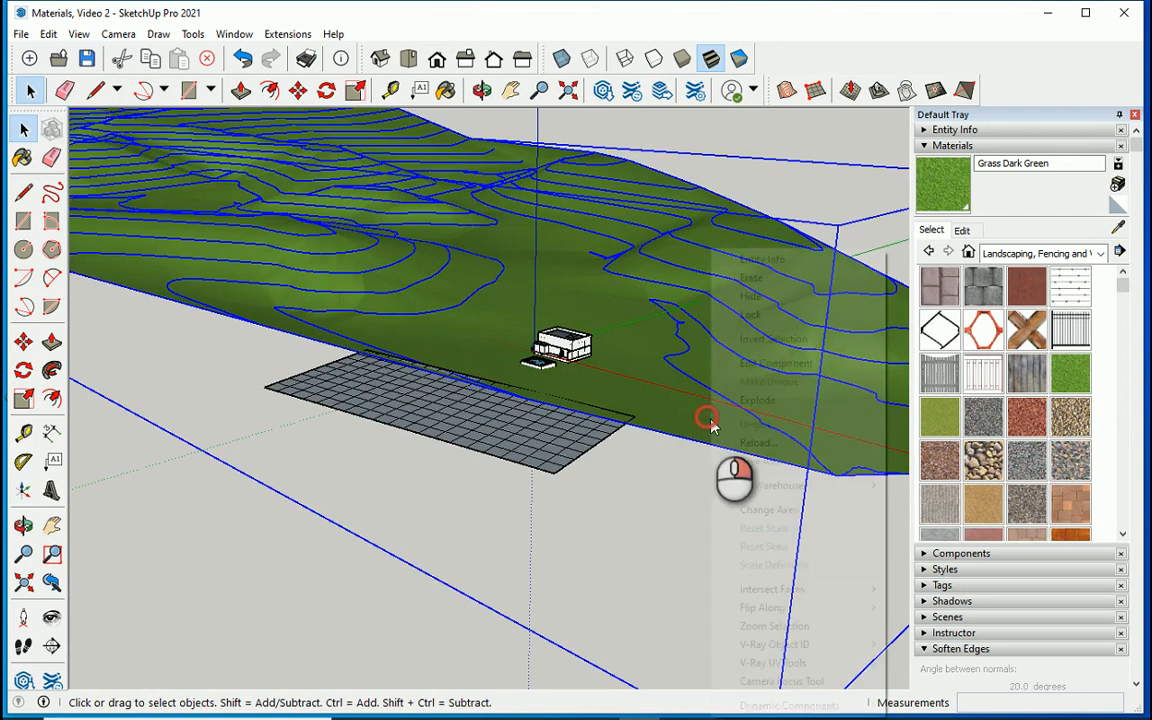
{"action": "left_click", "coordinate": [756, 297]}
{"action": "middle_click_drag", "start_coordinate": [503, 412], "coordinate": [590, 480]}
{"action": "left_click", "coordinate": [78, 34]}
{"action": "left_click", "coordinate": [108, 113]}
{"action": "middle_click_drag", "start_coordinate": [266, 391], "coordinate": [517, 495]}
Explode the flat sandbox grid group into editable faces and clear the selection
{"action": "left_click", "coordinate": [510, 495]}
{"action": "scroll", "coordinate": [314, 426], "scroll_direction": "down", "scroll_amount": 3}
{"action": "scroll", "coordinate": [457, 424], "scroll_direction": "up", "scroll_amount": 3}
{"action": "right_click", "coordinate": [455, 420]}
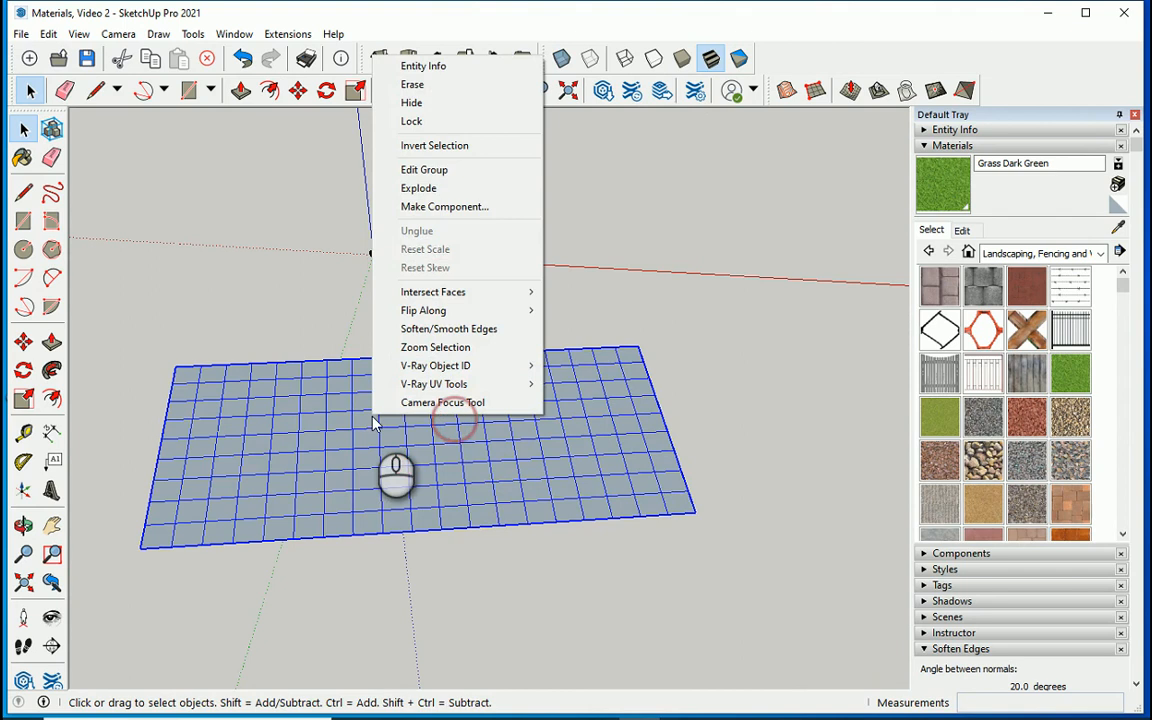
{"action": "left_click", "coordinate": [424, 188]}
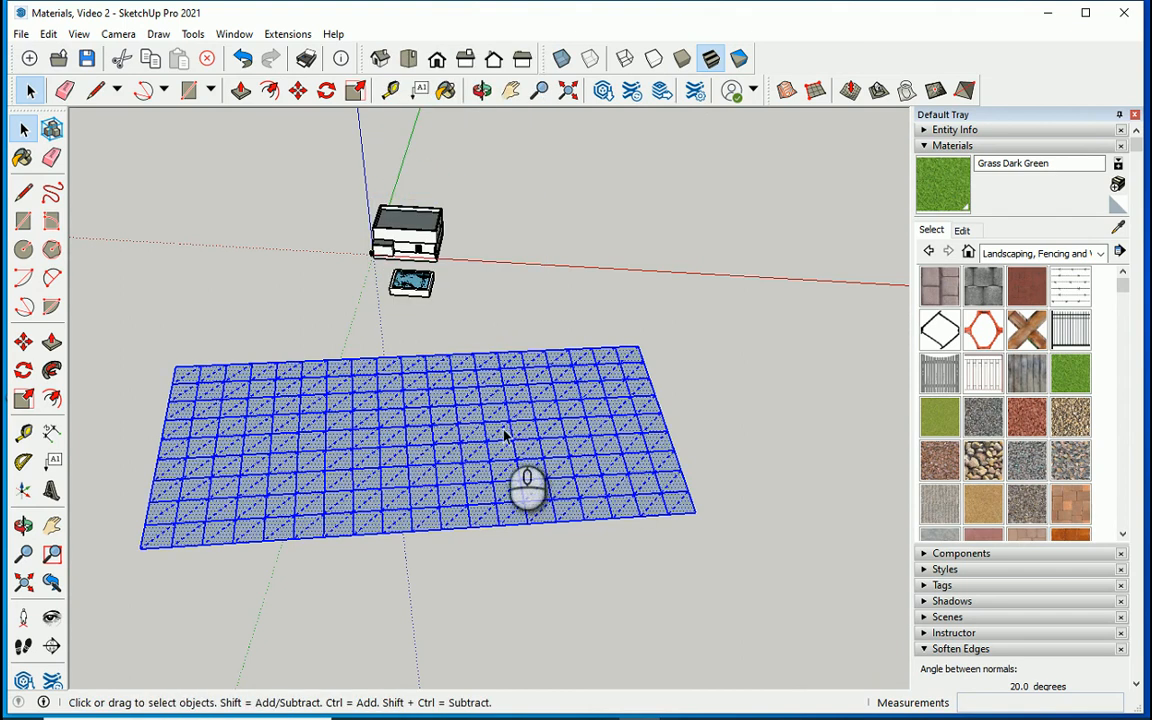
{"action": "left_click", "coordinate": [730, 335]}
Select a patch of cells near one end of the grid and Smoove it into a shallow depression with a 10 m radius
{"action": "scroll", "coordinate": [700, 355], "scroll_direction": "up", "scroll_amount": 3}
{"action": "left_click_drag", "start_coordinate": [635, 375], "coordinate": [456, 487]}
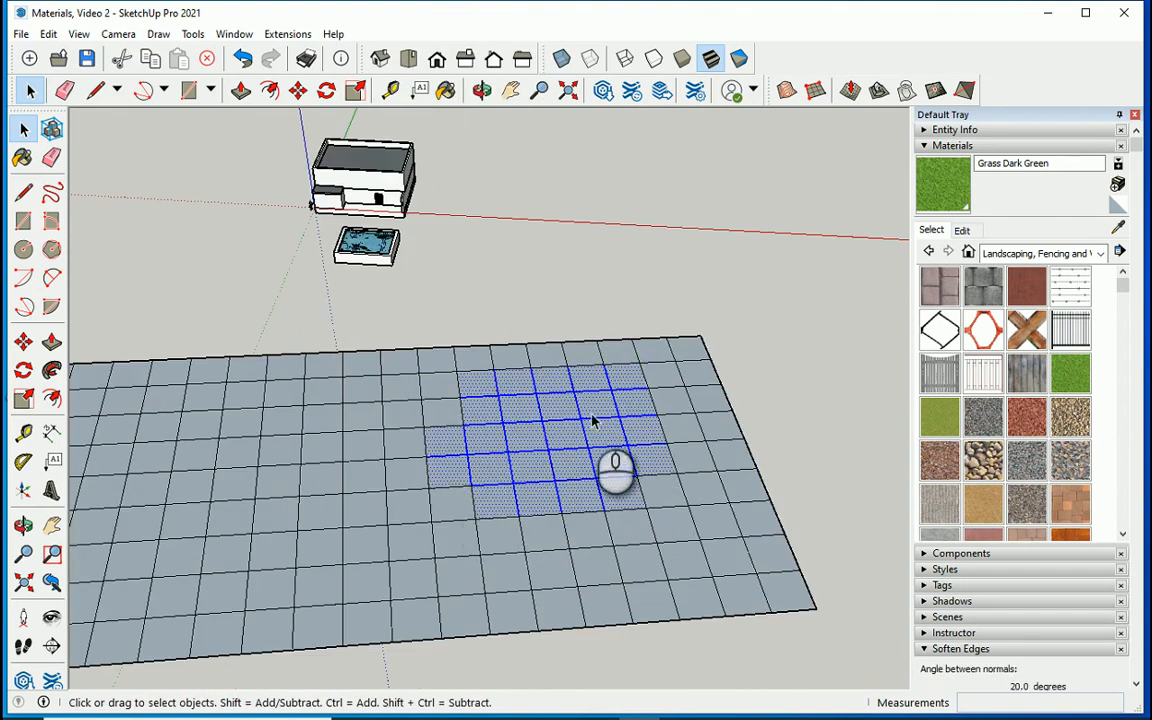
{"action": "left_click", "coordinate": [849, 92]}
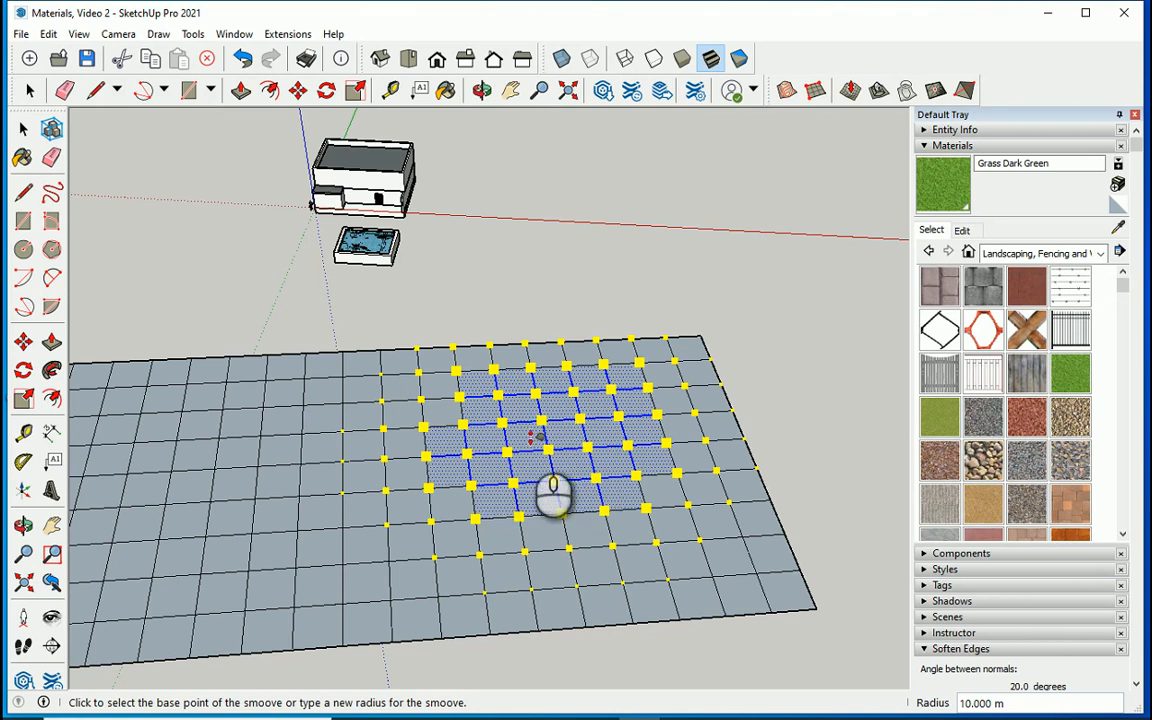
{"action": "left_click", "coordinate": [553, 493]}
{"action": "left_click", "coordinate": [532, 445]}
{"action": "scroll", "coordinate": [673, 419], "scroll_direction": "down", "scroll_amount": 3}
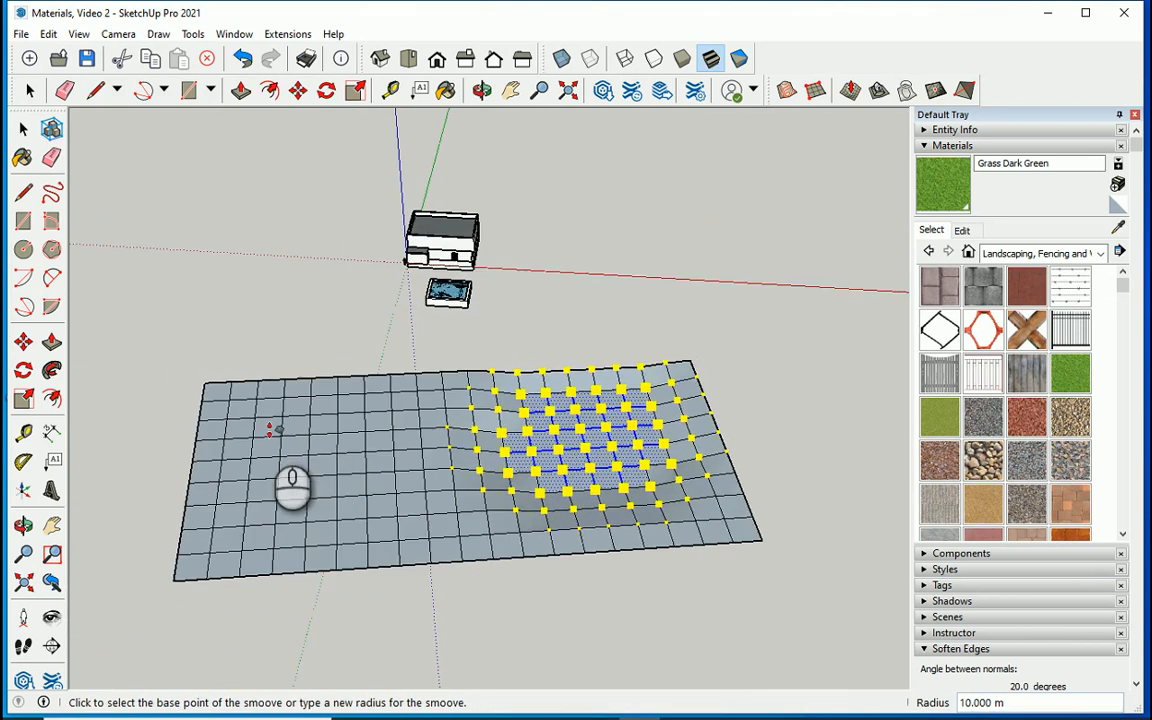
Select a large patch of cells near the flat end of the grid and Smoove it upward with a 10 m radius
{"action": "scroll", "coordinate": [269, 431], "scroll_direction": "up", "scroll_amount": 3}
{"action": "key", "text": "space"}
{"action": "left_click_drag", "start_coordinate": [440, 425], "coordinate": [207, 591]}
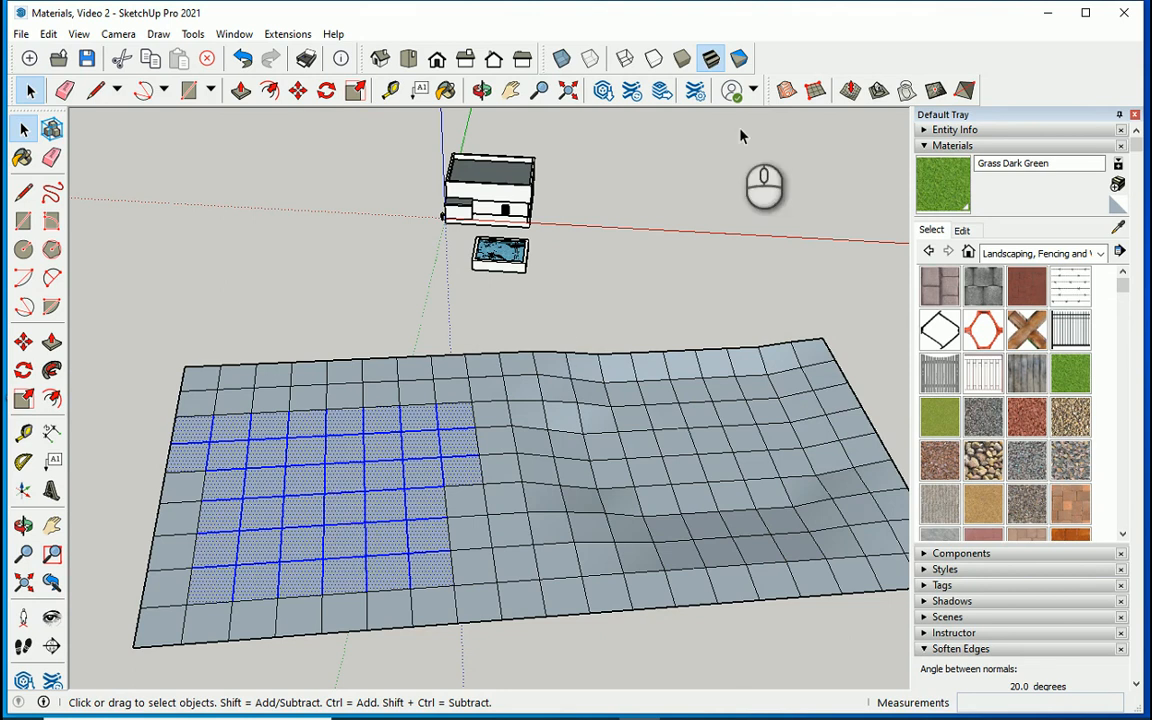
{"action": "left_click", "coordinate": [849, 90]}
{"action": "left_click", "coordinate": [338, 488]}
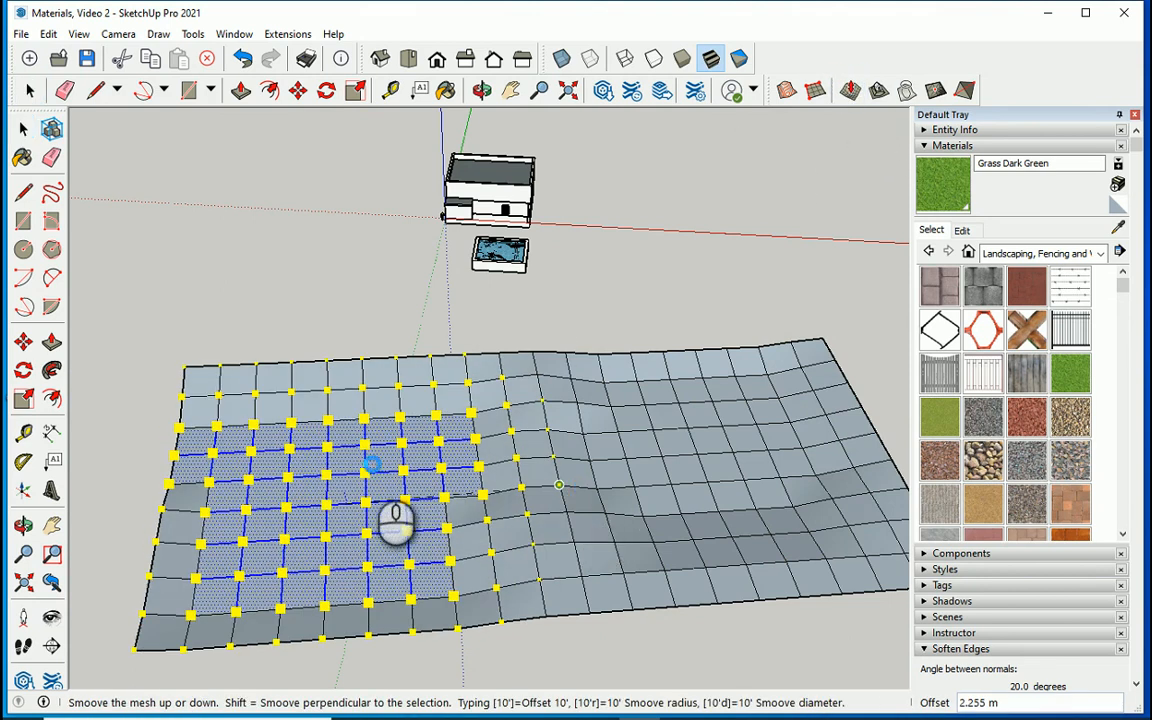
{"action": "left_click", "coordinate": [341, 481]}
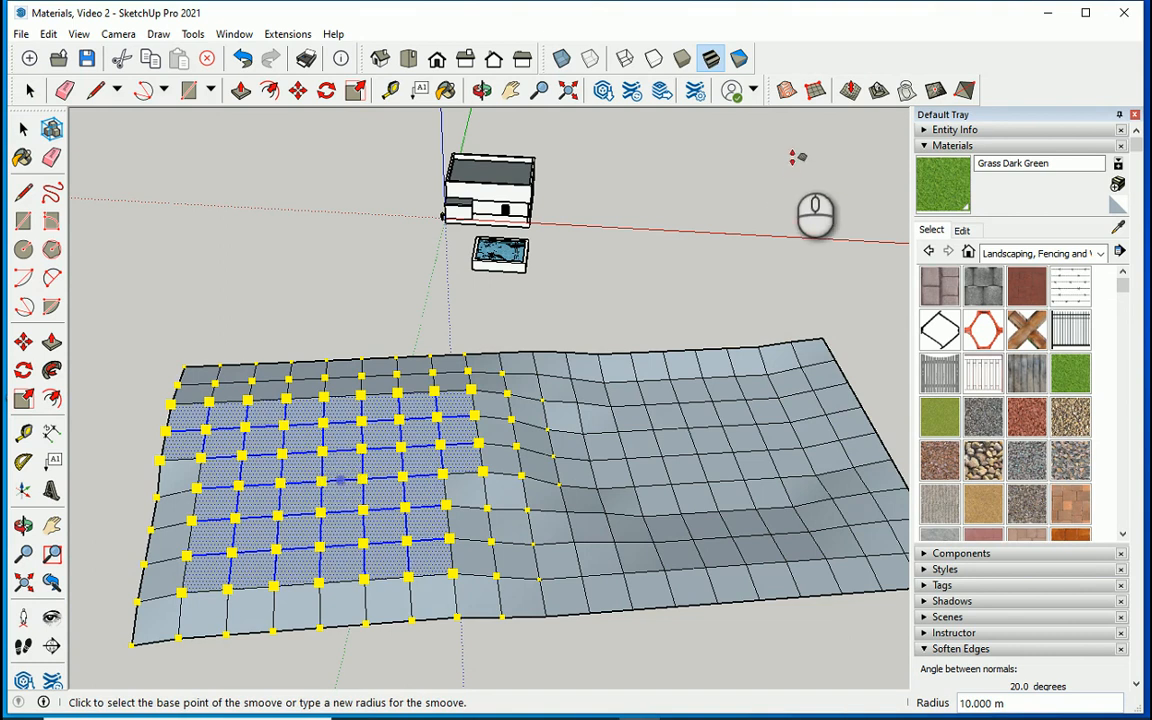
Set the Smoove radius to 5 m and apply Smoove to the same raised patch again
{"action": "left_click", "coordinate": [849, 92]}
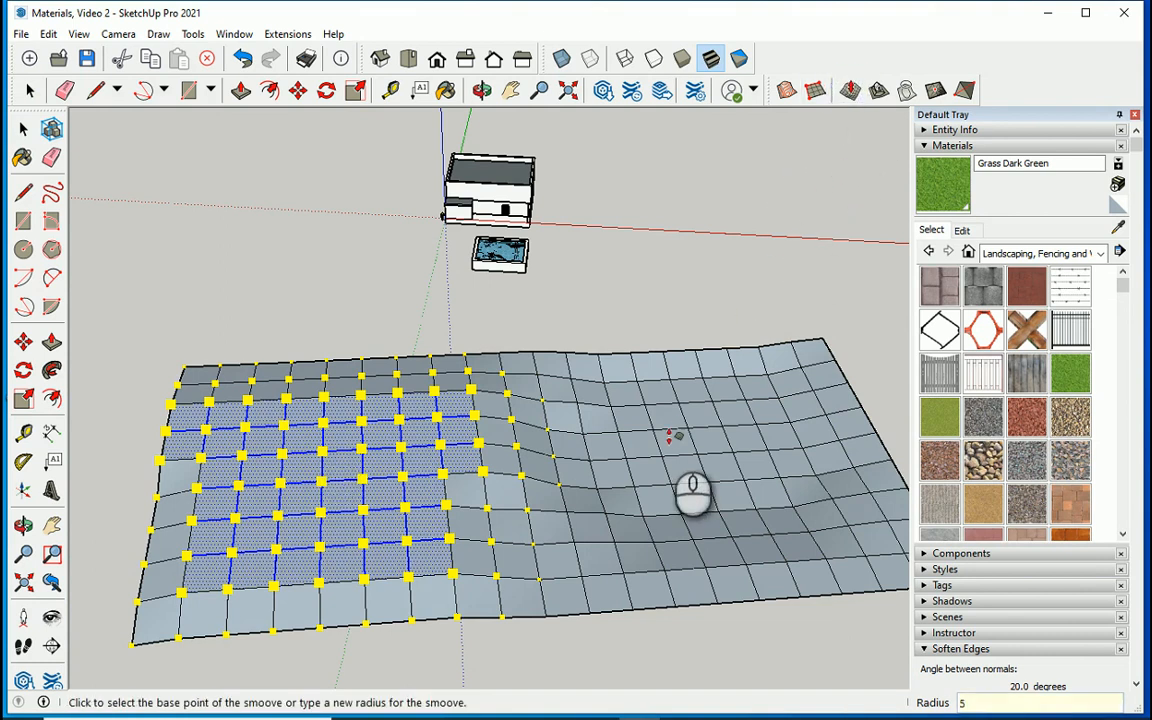
{"action": "left_click", "coordinate": [322, 483]}
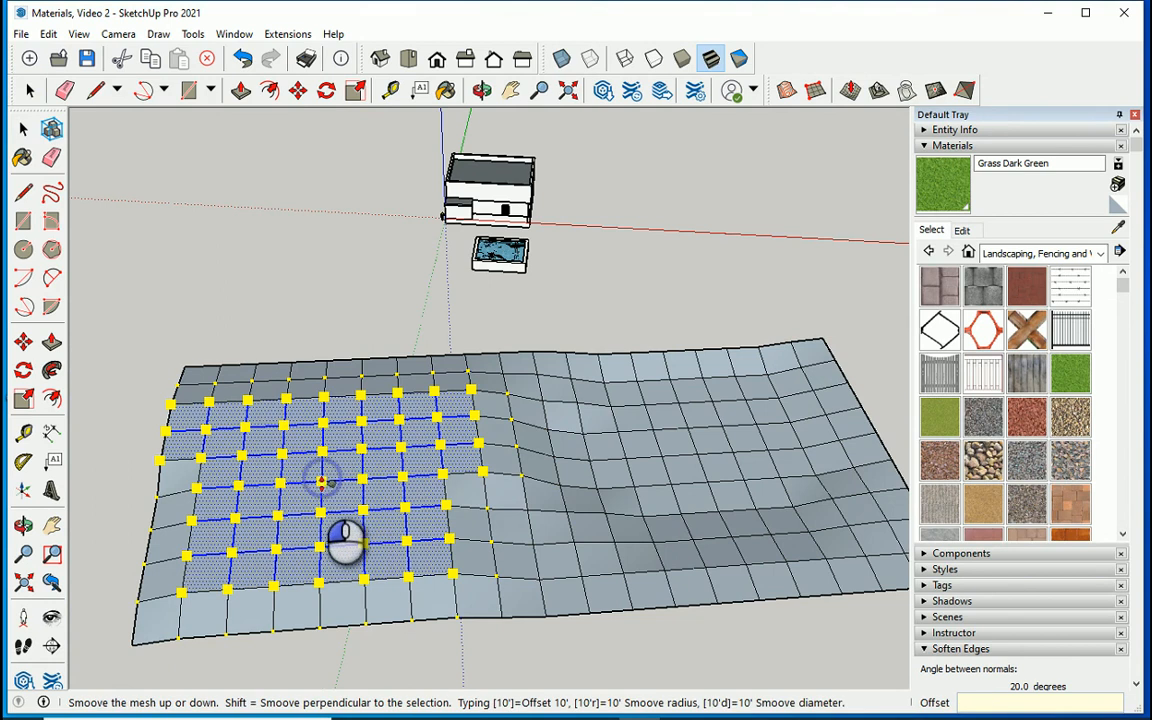
{"action": "left_click", "coordinate": [342, 538]}
{"action": "key", "text": "space"}
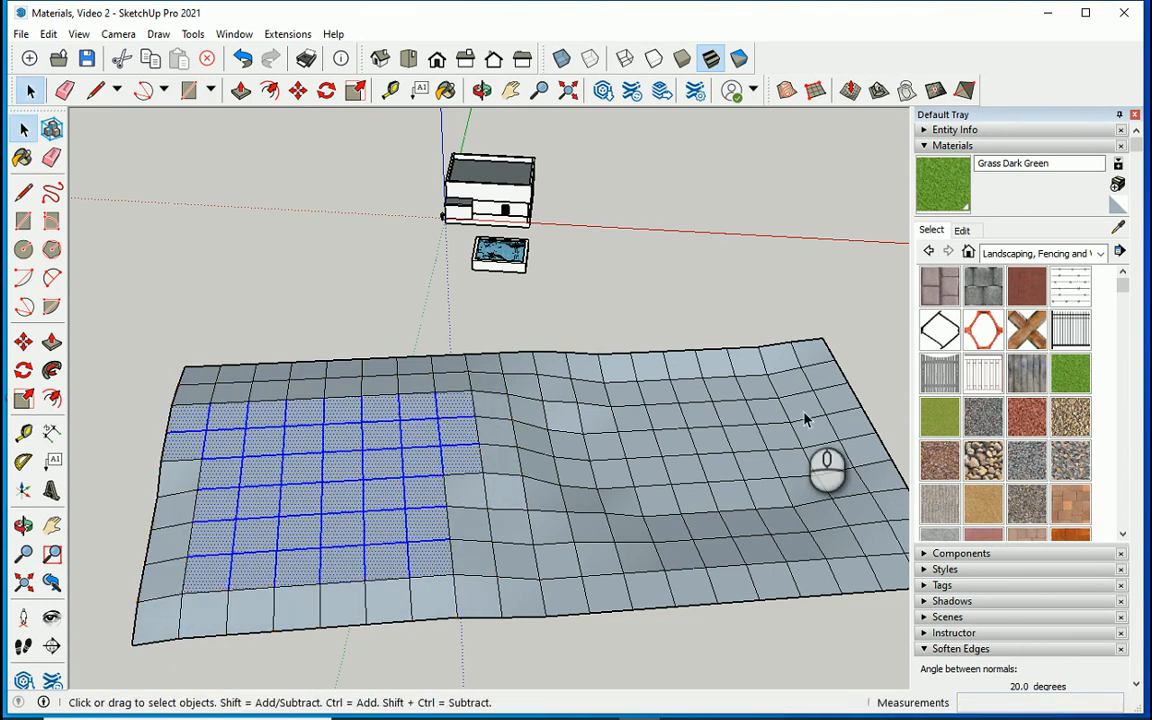
Select a smaller patch of cells at the near side of the depression and Smoove it slightly downward with a 5 m radius
{"action": "left_click_drag", "start_coordinate": [687, 577], "coordinate": [573, 481]}
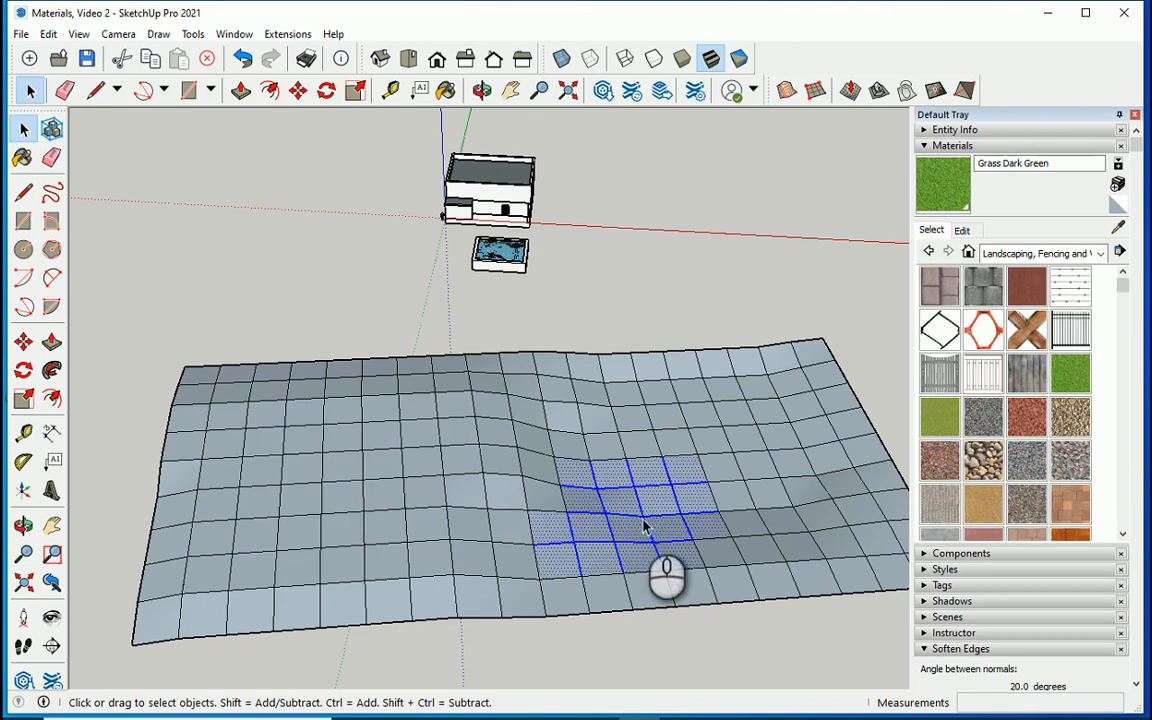
{"action": "middle_click_drag", "start_coordinate": [652, 535], "coordinate": [770, 250]}
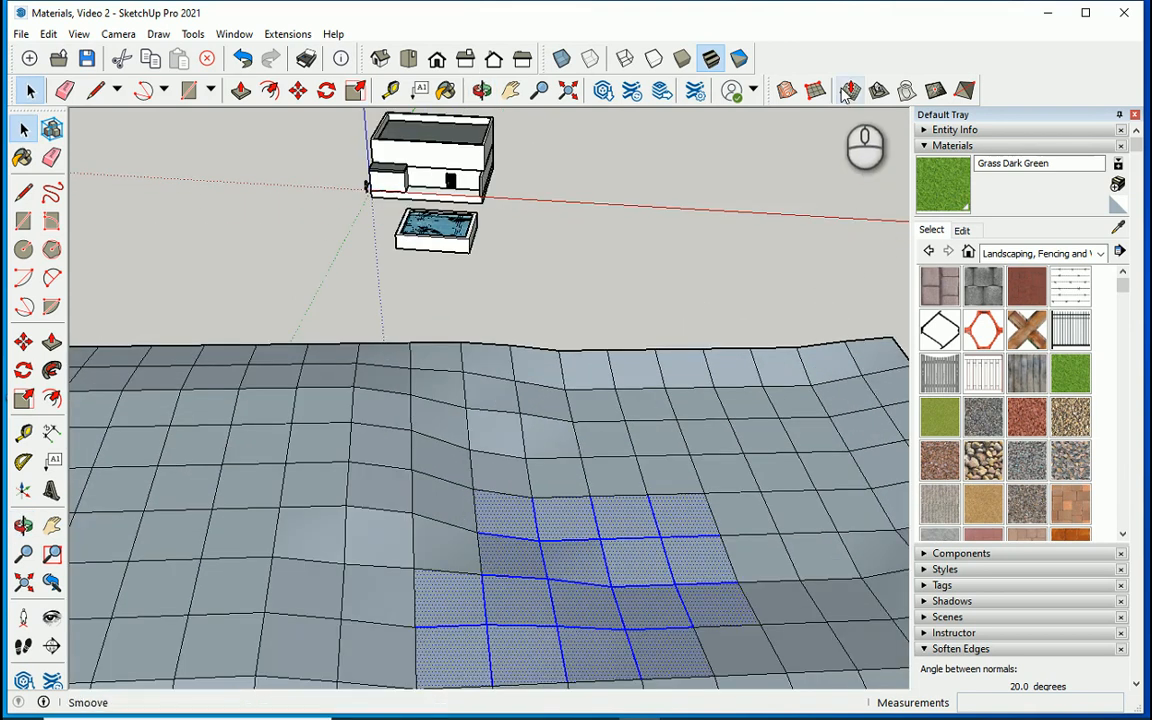
{"action": "left_click", "coordinate": [849, 90]}
{"action": "middle_click_drag", "start_coordinate": [605, 370], "coordinate": [546, 565]}
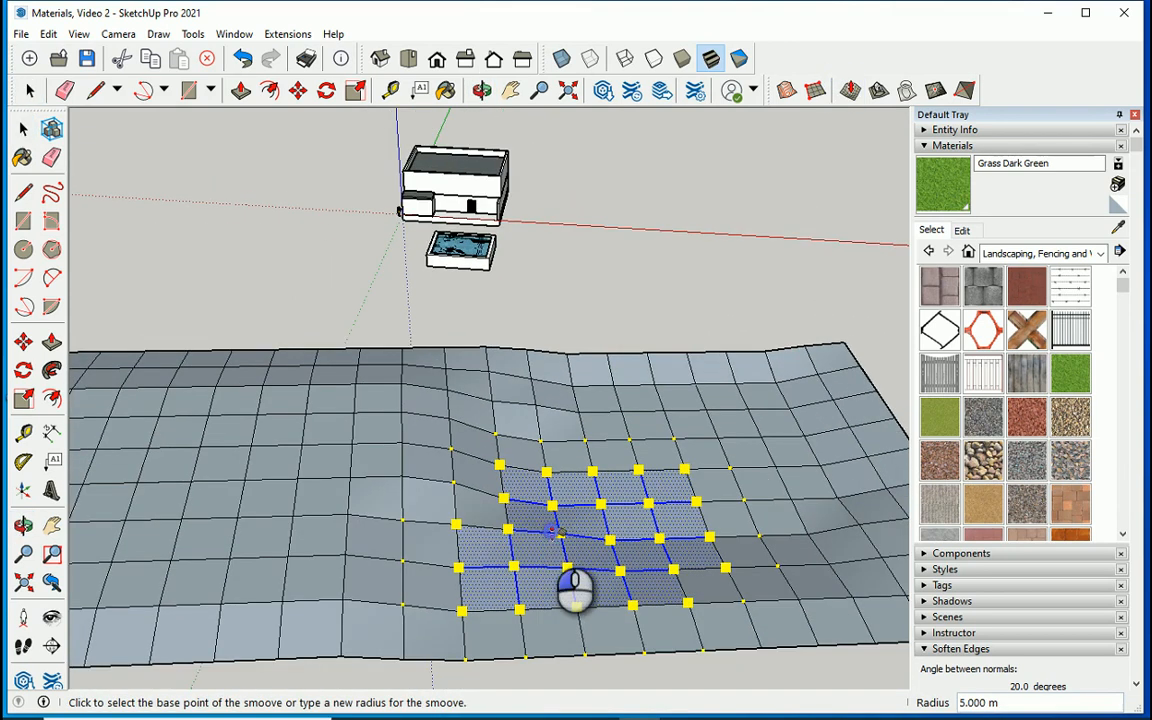
{"action": "left_click", "coordinate": [555, 533]}
{"action": "left_click_drag", "start_coordinate": [555, 540], "coordinate": [558, 545]}
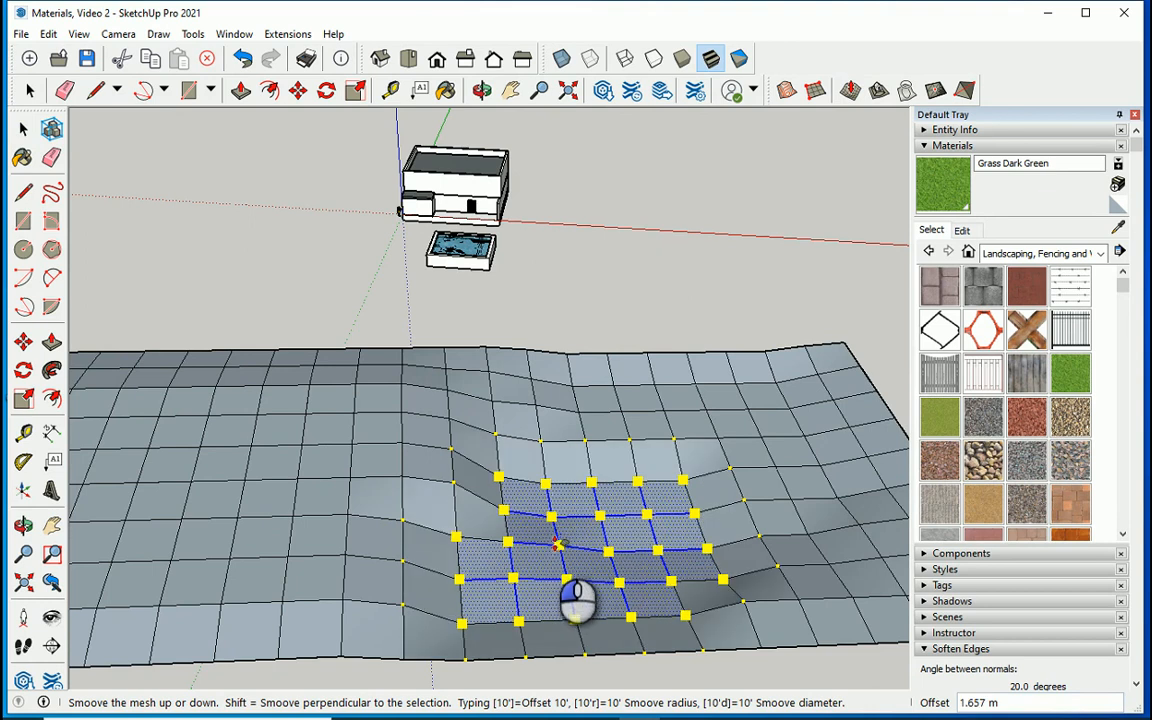
{"action": "left_click", "coordinate": [558, 541]}
{"action": "middle_click_drag", "start_coordinate": [558, 541], "coordinate": [270, 498]}
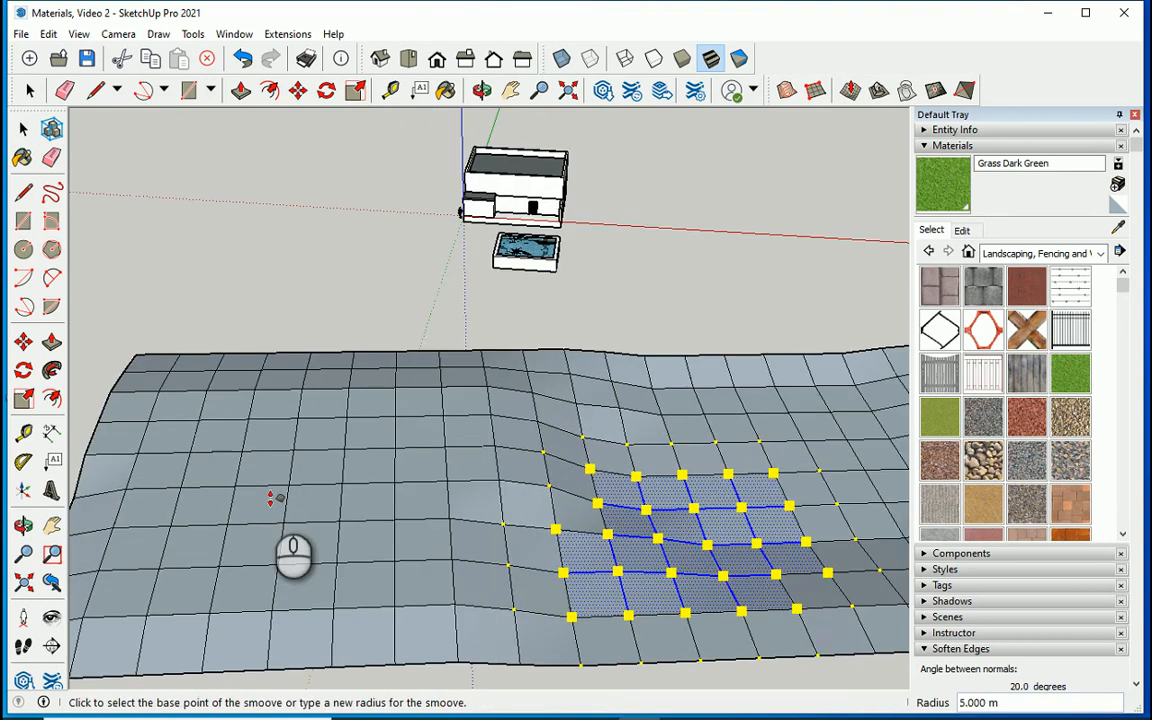
Select a four-by-four block of cells on the raised area and Smoove it about 1.5 m downward
{"action": "key", "text": "space"}
{"action": "left_click_drag", "start_coordinate": [372, 420], "coordinate": [211, 553]}
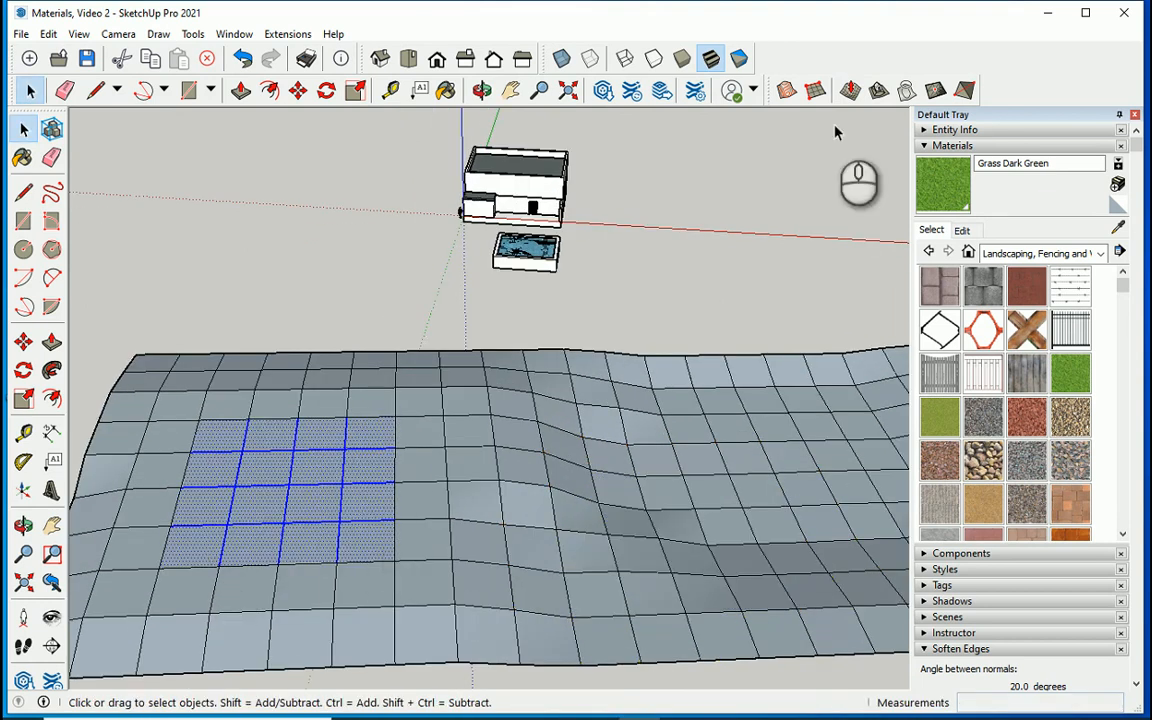
{"action": "left_click", "coordinate": [849, 91]}
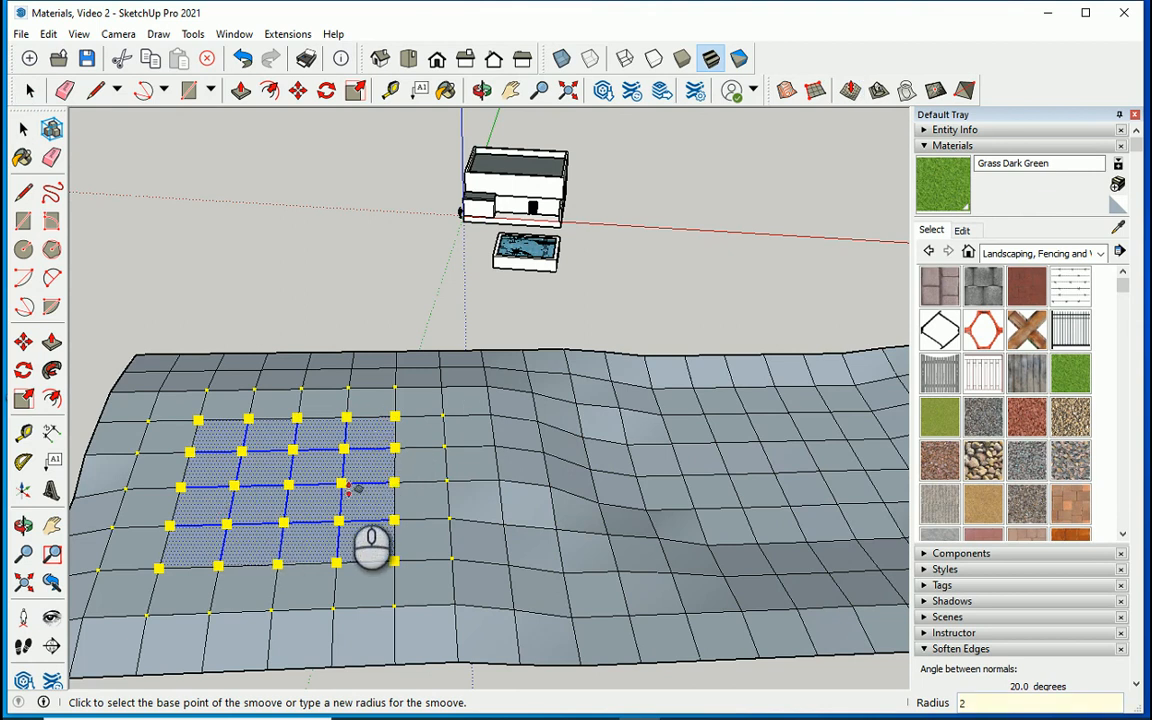
{"action": "middle_click_drag", "start_coordinate": [303, 505], "coordinate": [303, 512]}
{"action": "left_click", "coordinate": [303, 510]}
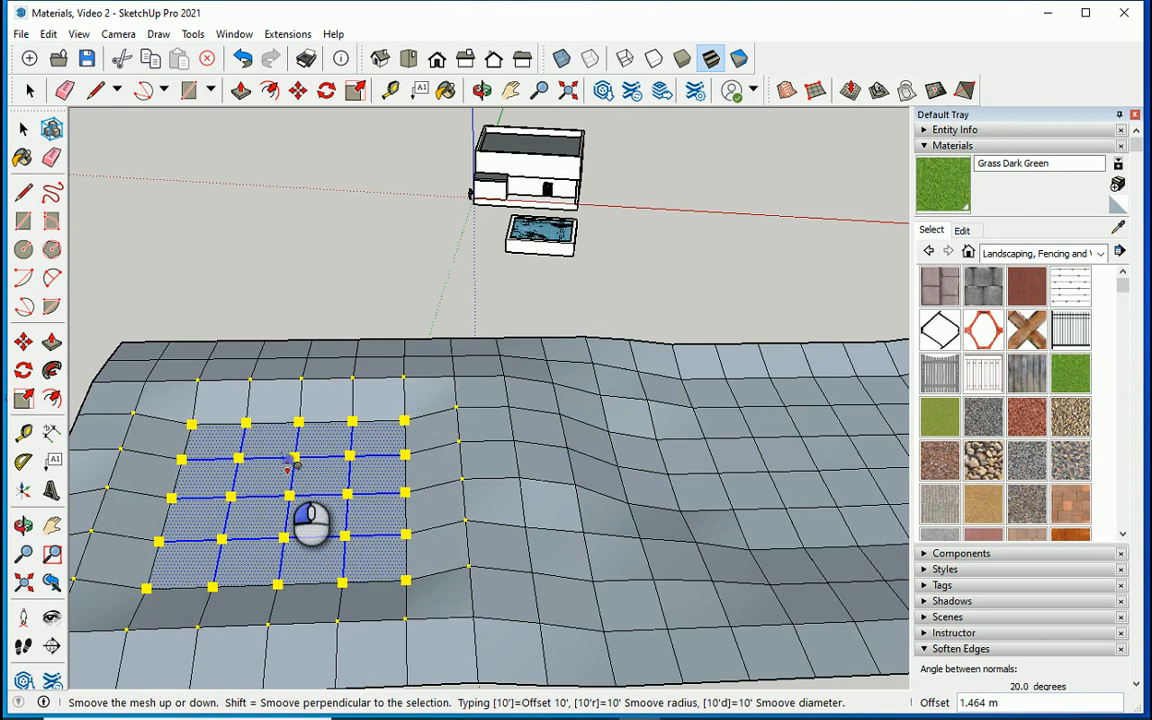
{"action": "left_click", "coordinate": [290, 462]}
{"action": "middle_click_drag", "start_coordinate": [290, 462], "coordinate": [601, 476]}
Select a band of cells across the middle ridge of the mesh and Smoove it with a 2 m radius
{"action": "key", "text": "space"}
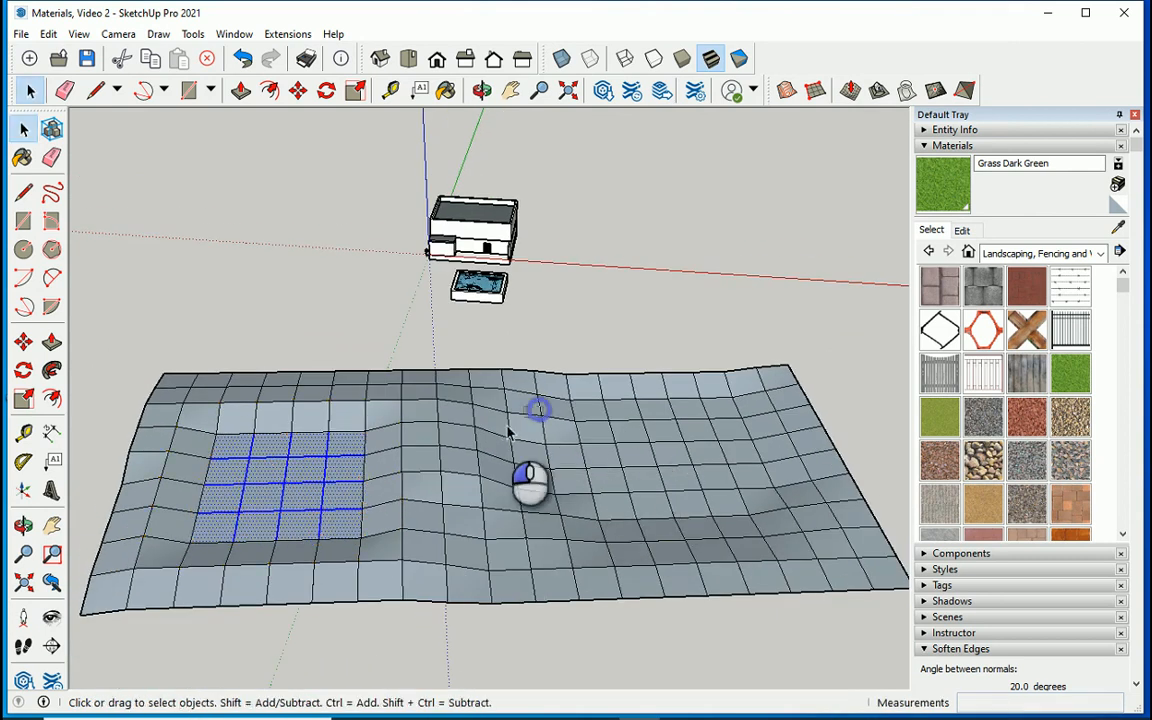
{"action": "left_click_drag", "start_coordinate": [507, 431], "coordinate": [400, 458]}
{"action": "scroll", "coordinate": [430, 445], "scroll_direction": "up", "scroll_amount": 2}
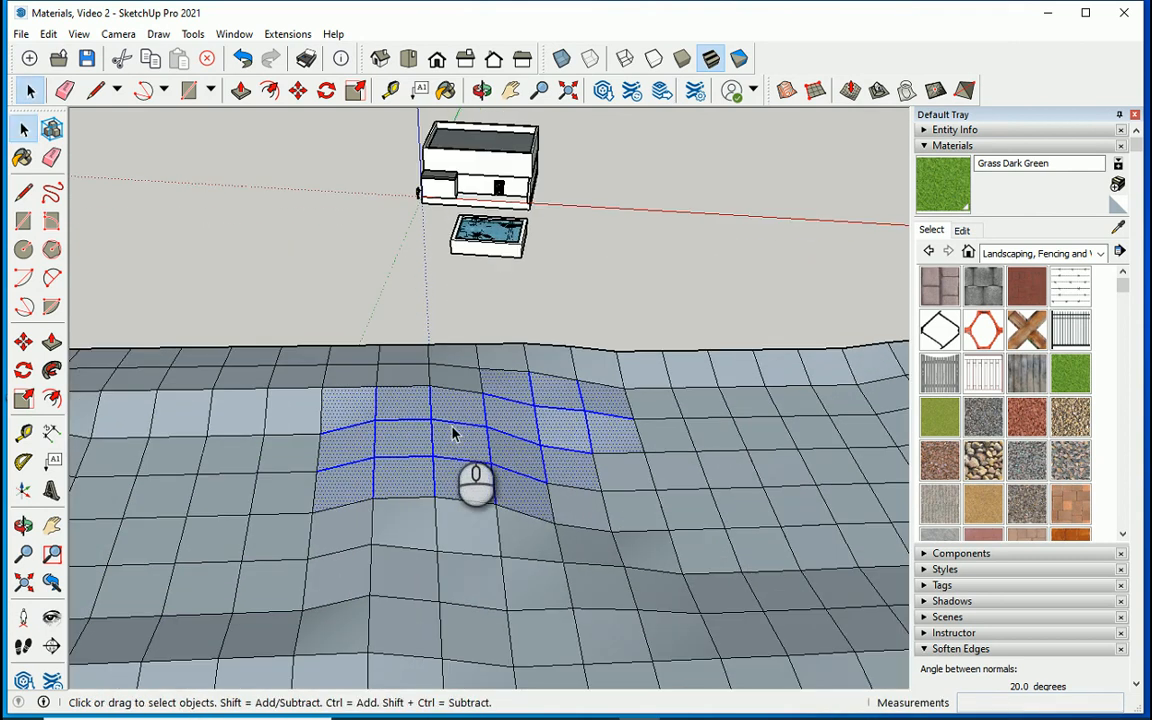
{"action": "left_click", "coordinate": [852, 91]}
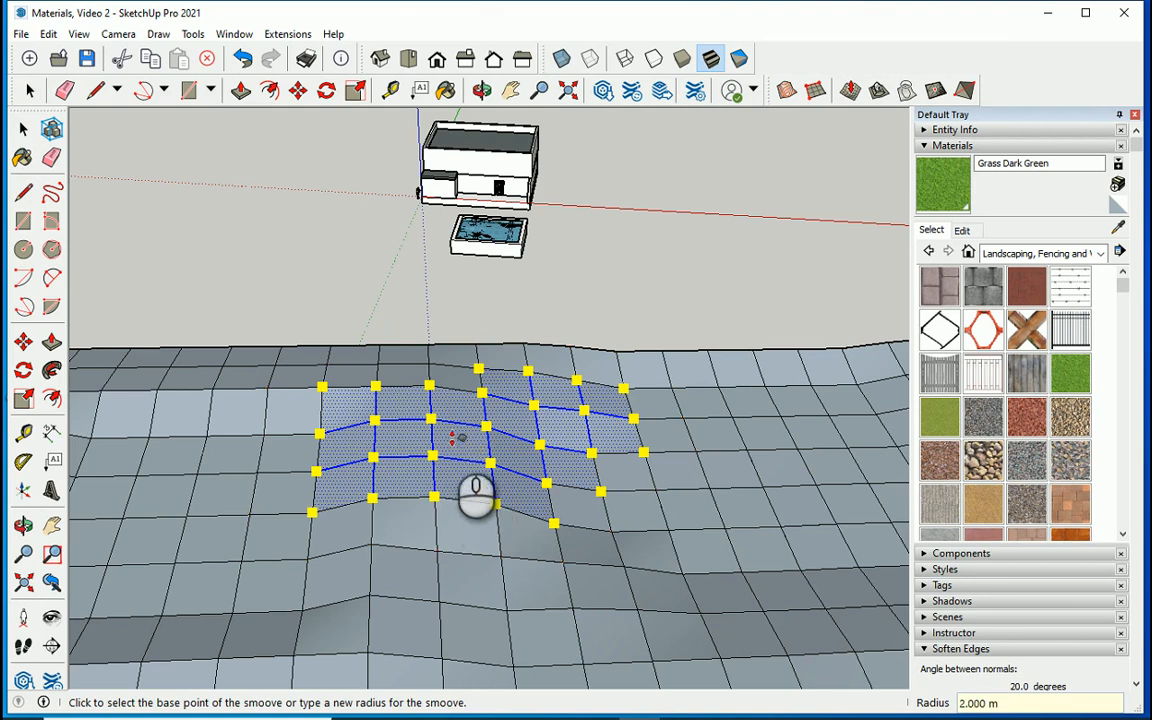
{"action": "left_click", "coordinate": [453, 438]}
{"action": "scroll", "coordinate": [453, 440], "scroll_direction": "down", "scroll_amount": 3}
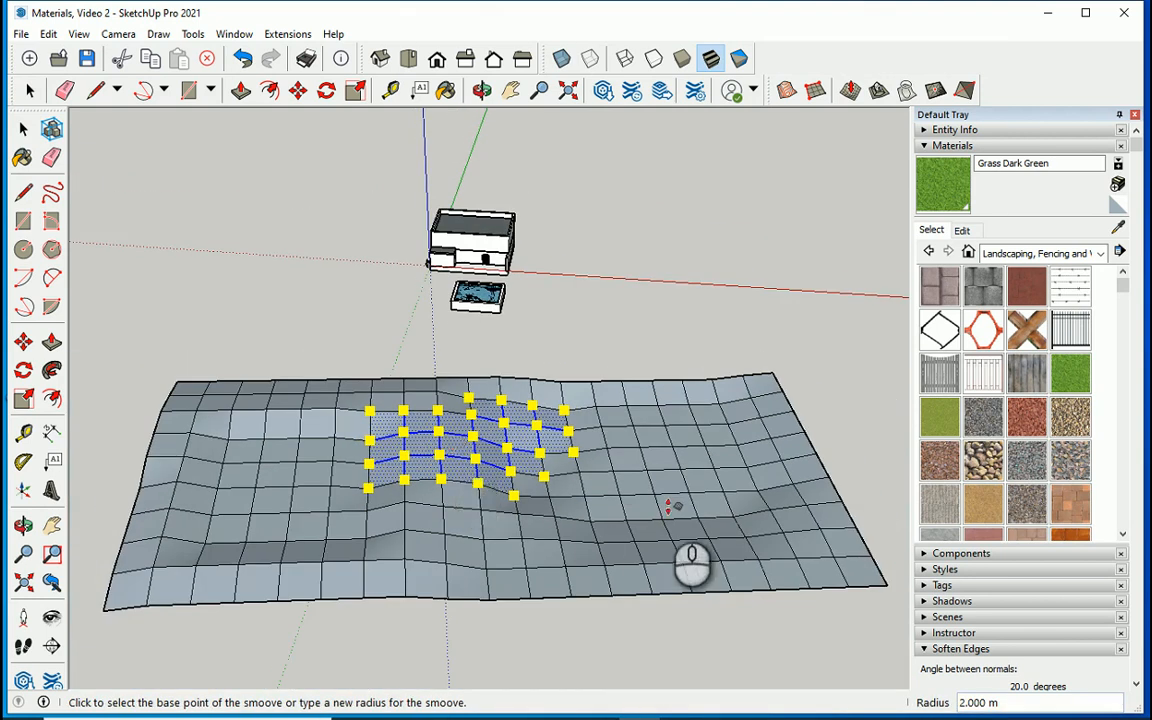
{"action": "scroll", "coordinate": [668, 506], "scroll_direction": "up", "scroll_amount": 2}
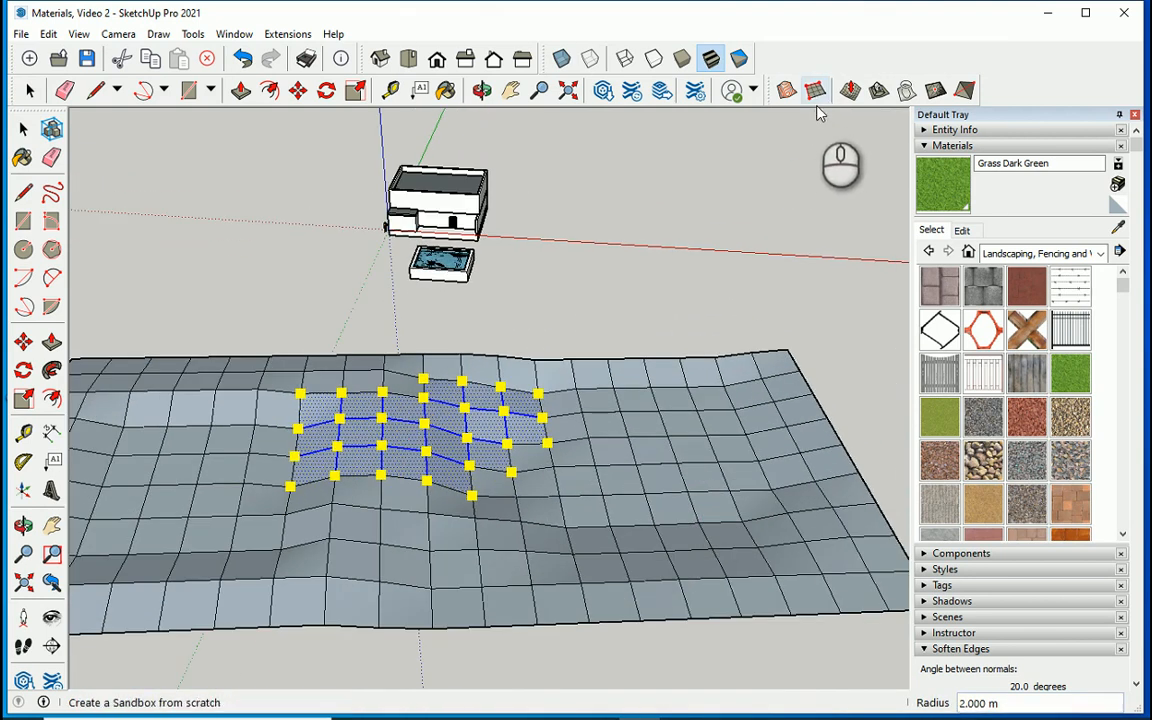
Select a block of cells in the large depression reaching the mesh's near edge and Smoove it with a 1 m radius
{"action": "left_click", "coordinate": [23, 130]}
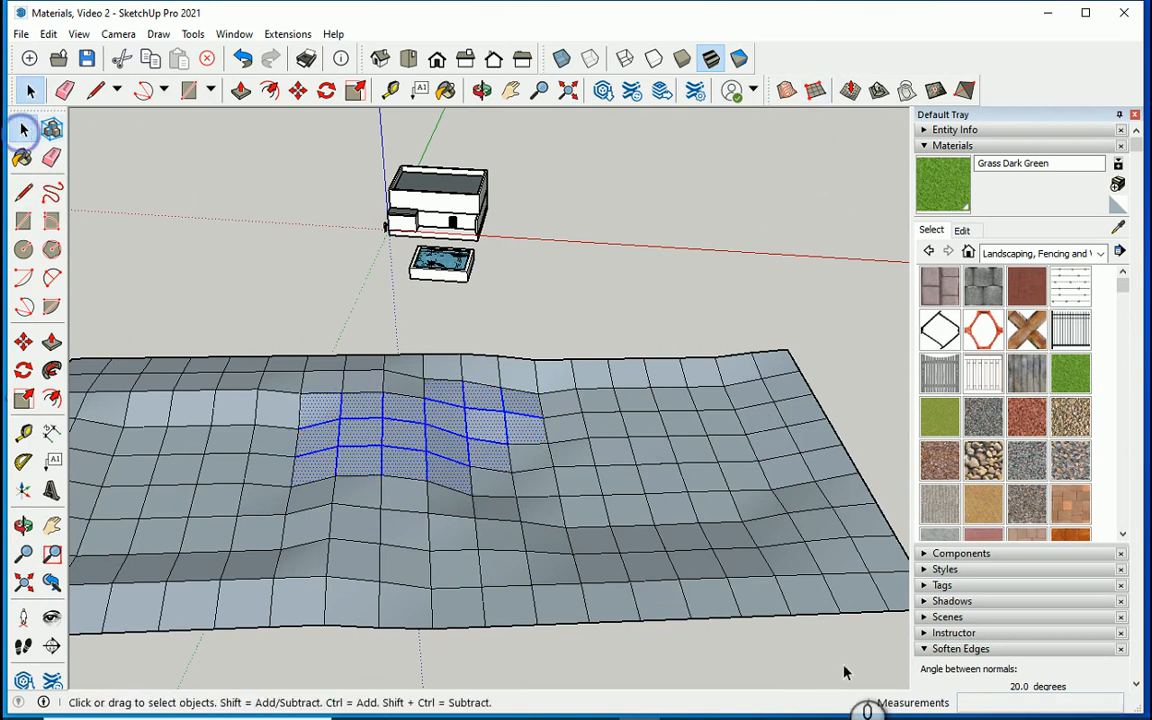
{"action": "left_click_drag", "start_coordinate": [776, 600], "coordinate": [628, 421]}
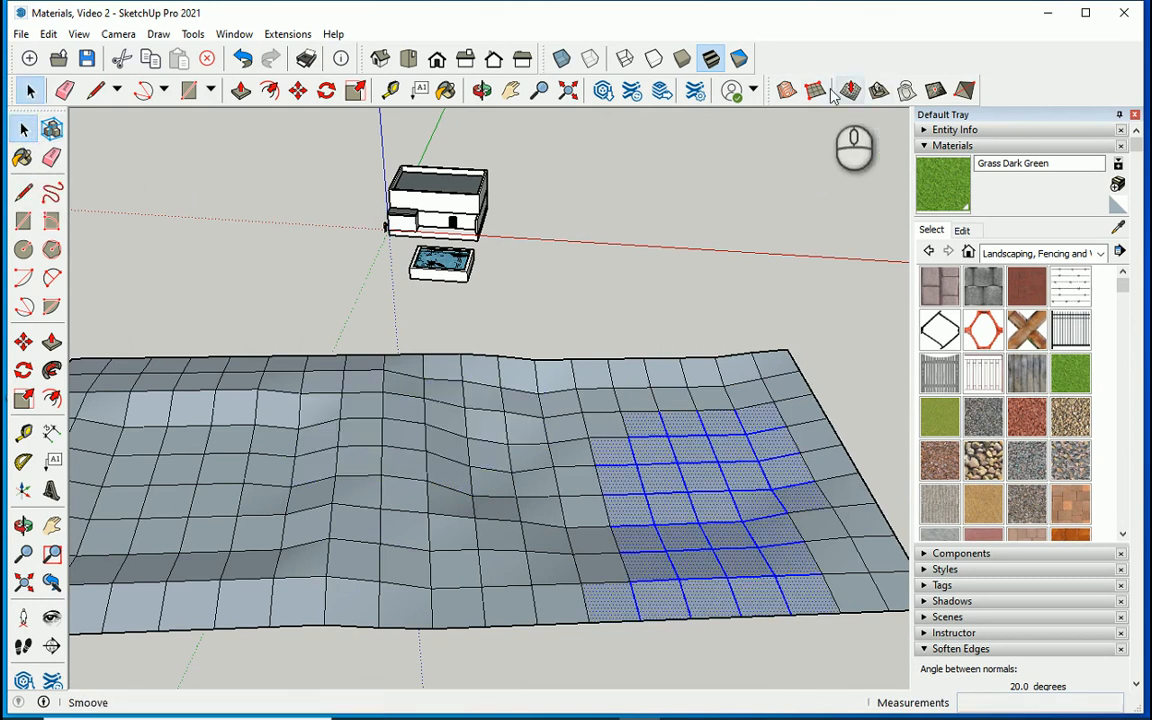
{"action": "left_click", "coordinate": [850, 90]}
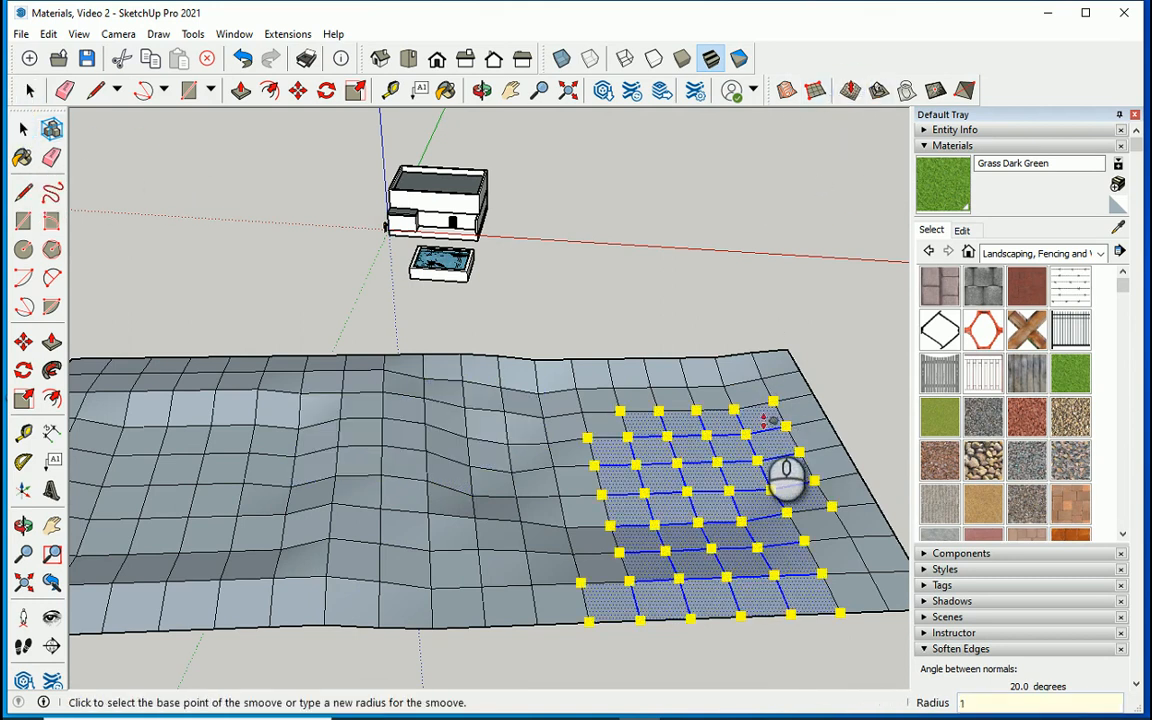
{"action": "middle_click_drag", "start_coordinate": [752, 540], "coordinate": [733, 483]}
{"action": "left_click", "coordinate": [728, 480]}
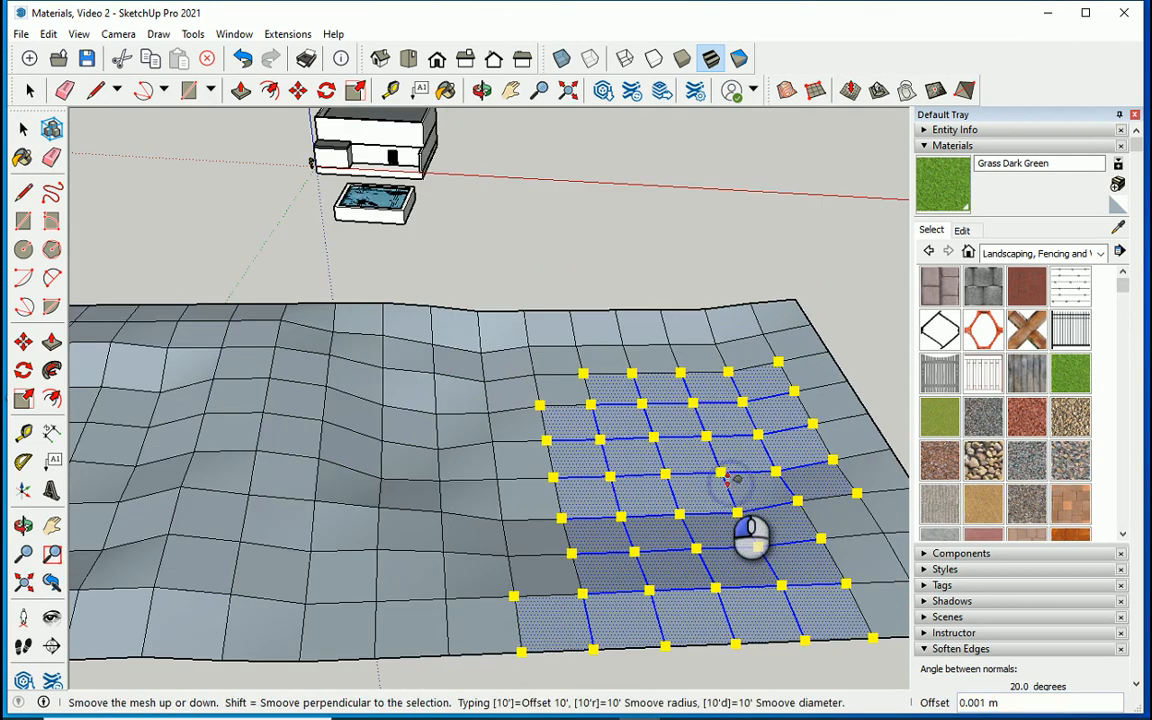
{"action": "left_click", "coordinate": [728, 466]}
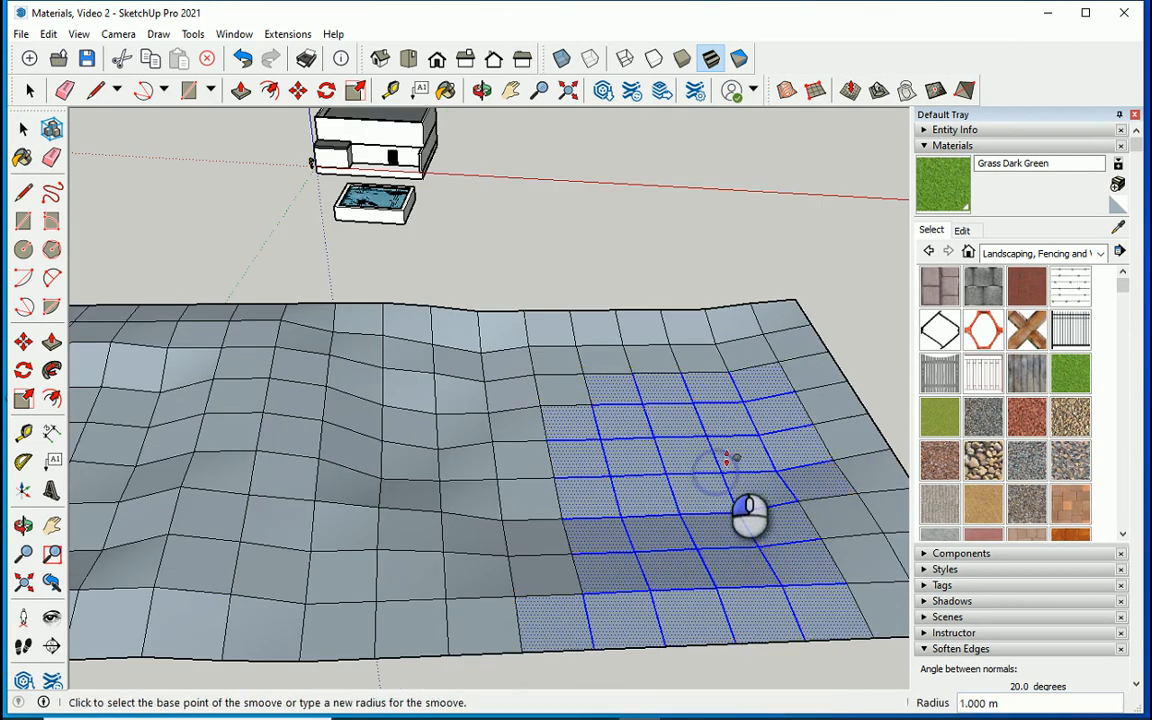
{"action": "scroll", "coordinate": [667, 440], "scroll_direction": "down", "scroll_amount": 2}
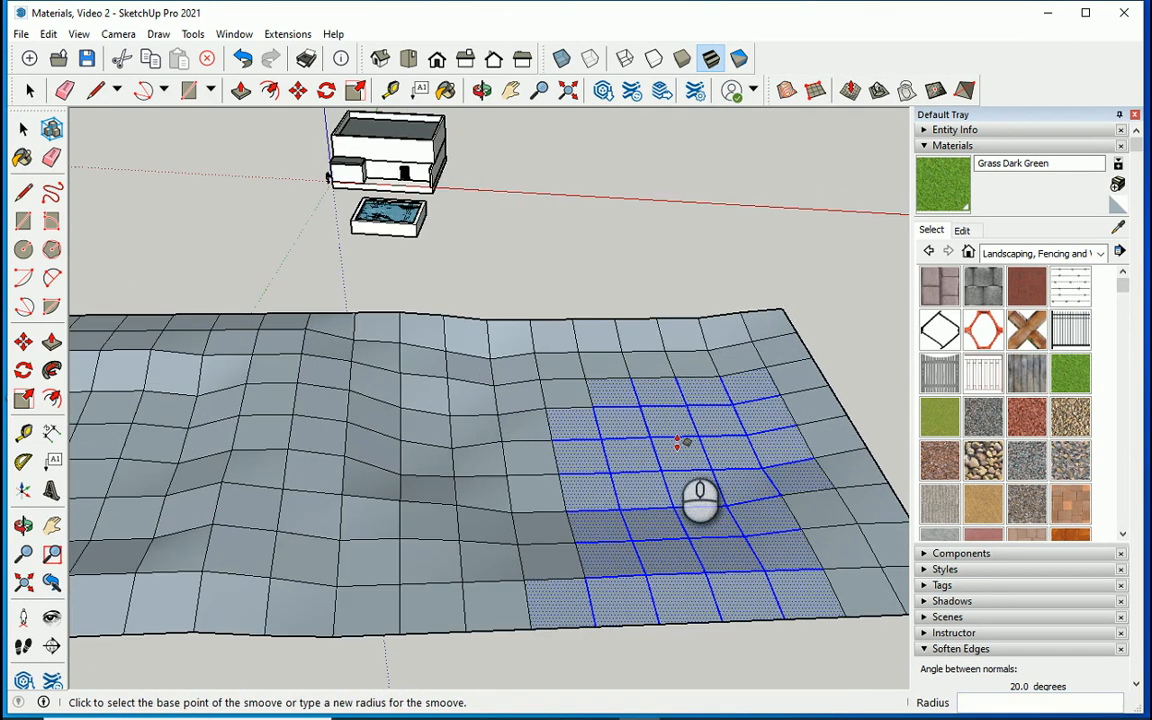
Smoove the same block of depression cells upward by about 1.4 m, keeping the 1 m radius
{"action": "left_click", "coordinate": [850, 91]}
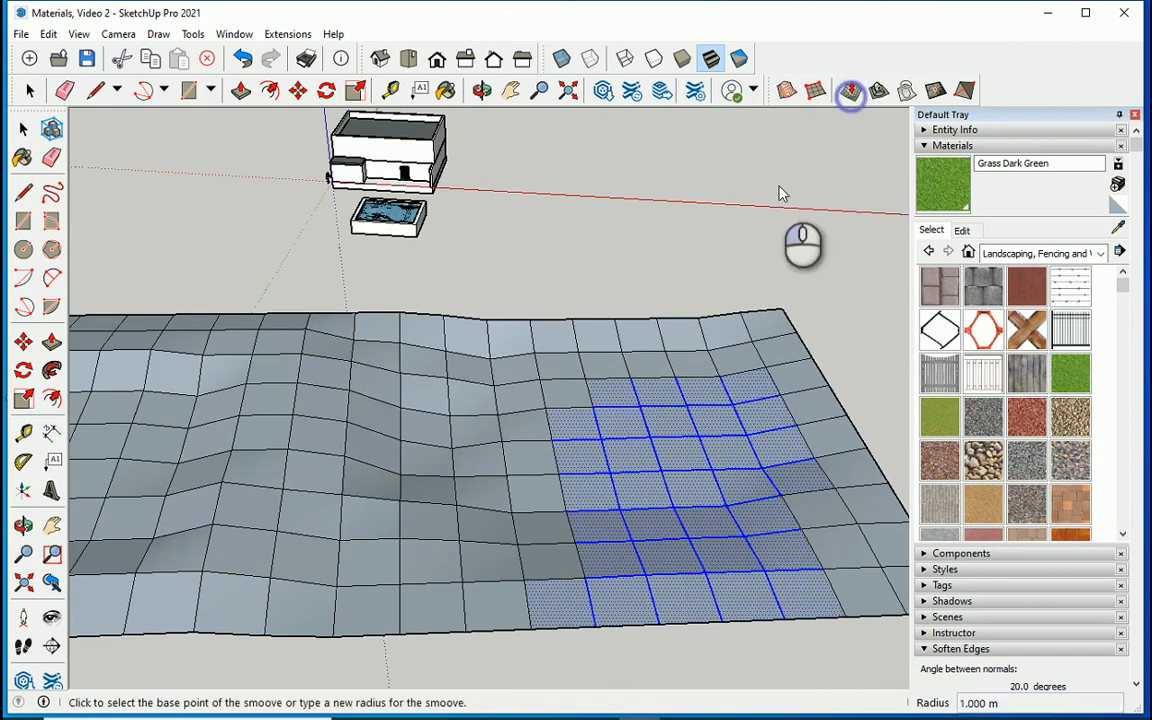
{"action": "left_click", "coordinate": [710, 470]}
{"action": "left_click_drag", "start_coordinate": [736, 517], "coordinate": [740, 510]}
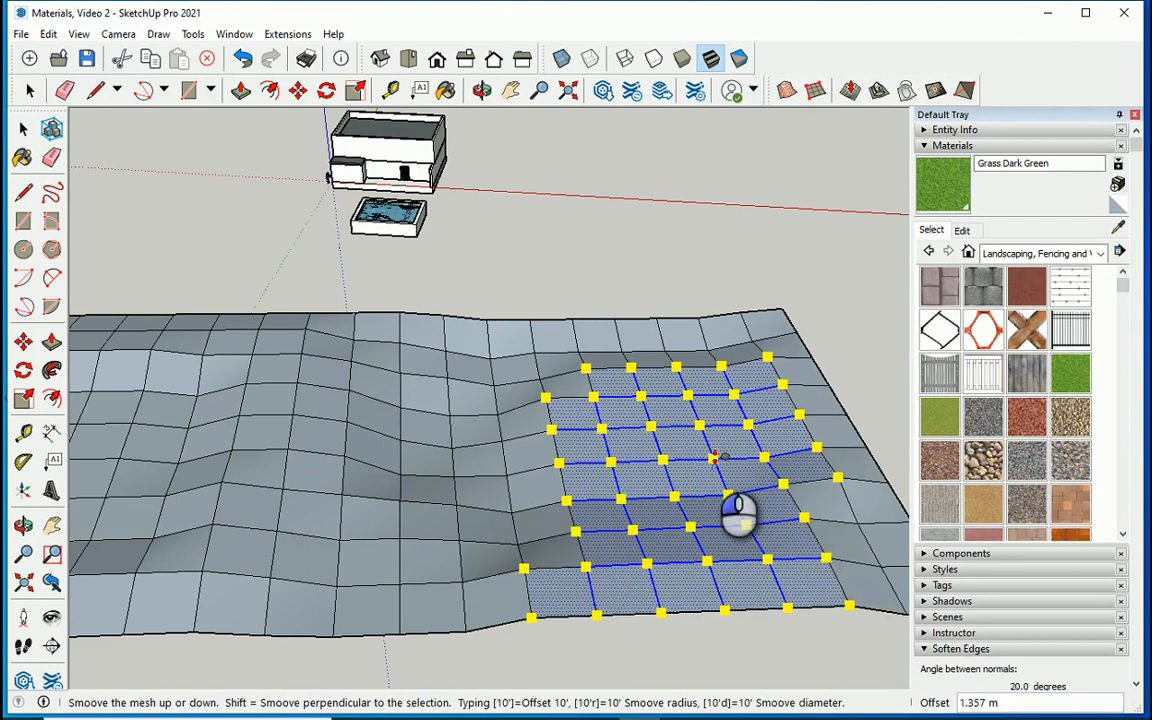
{"action": "middle_click_drag", "start_coordinate": [738, 515], "coordinate": [715, 509]}
{"action": "scroll", "coordinate": [643, 514], "scroll_direction": "up", "scroll_amount": 1}
Select the whole half of the mesh with the raised area and Smoove it slightly downward with a 1 m radius
{"action": "left_click", "coordinate": [32, 91]}
{"action": "scroll", "coordinate": [457, 303], "scroll_direction": "down", "scroll_amount": 5}
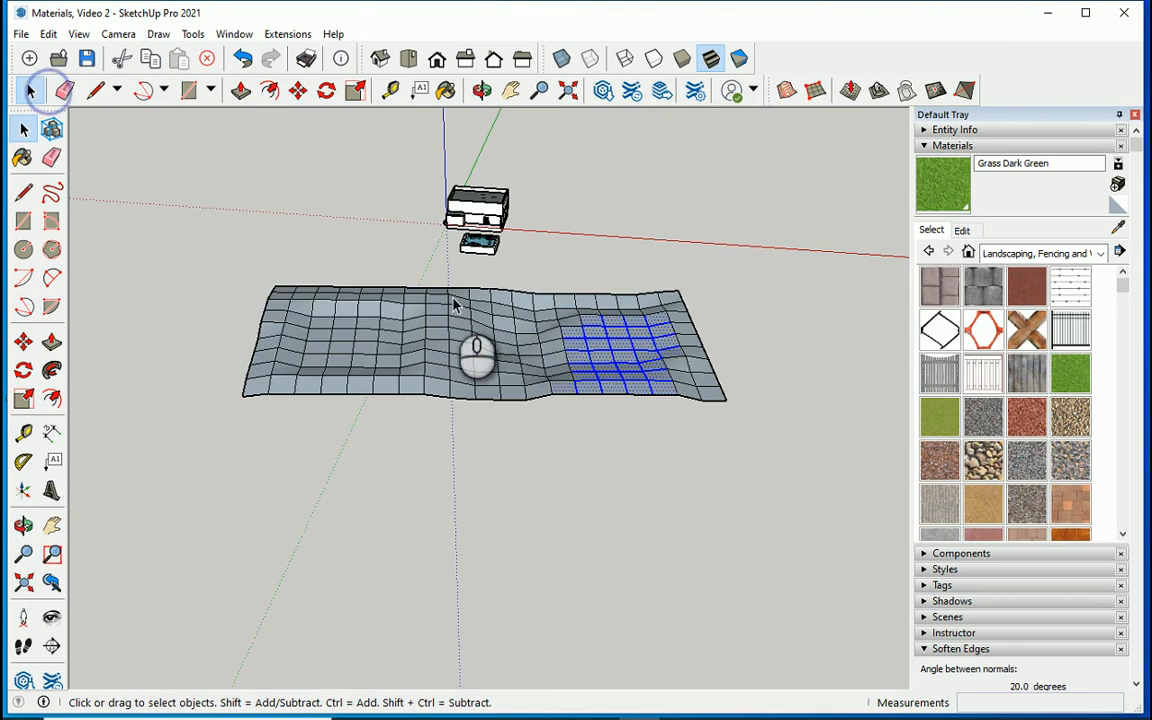
{"action": "left_click", "coordinate": [511, 453]}
{"action": "left_click_drag", "start_coordinate": [511, 453], "coordinate": [172, 275]}
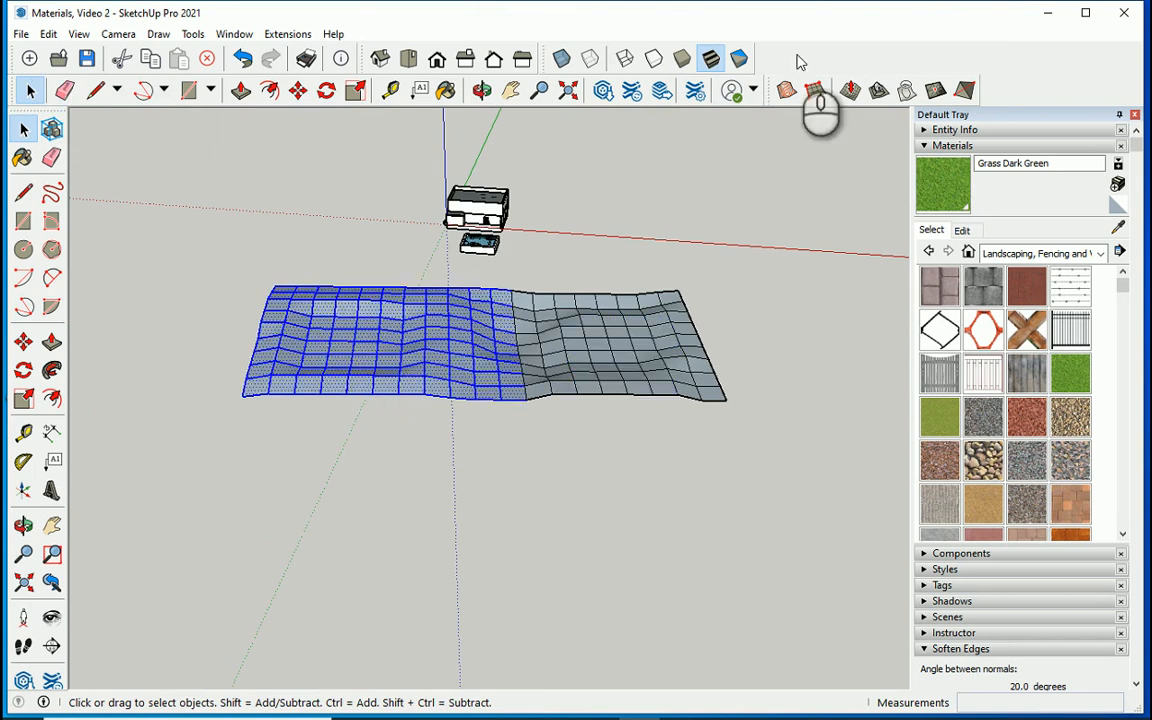
{"action": "left_click", "coordinate": [850, 90]}
{"action": "middle_click_drag", "start_coordinate": [311, 389], "coordinate": [390, 317]}
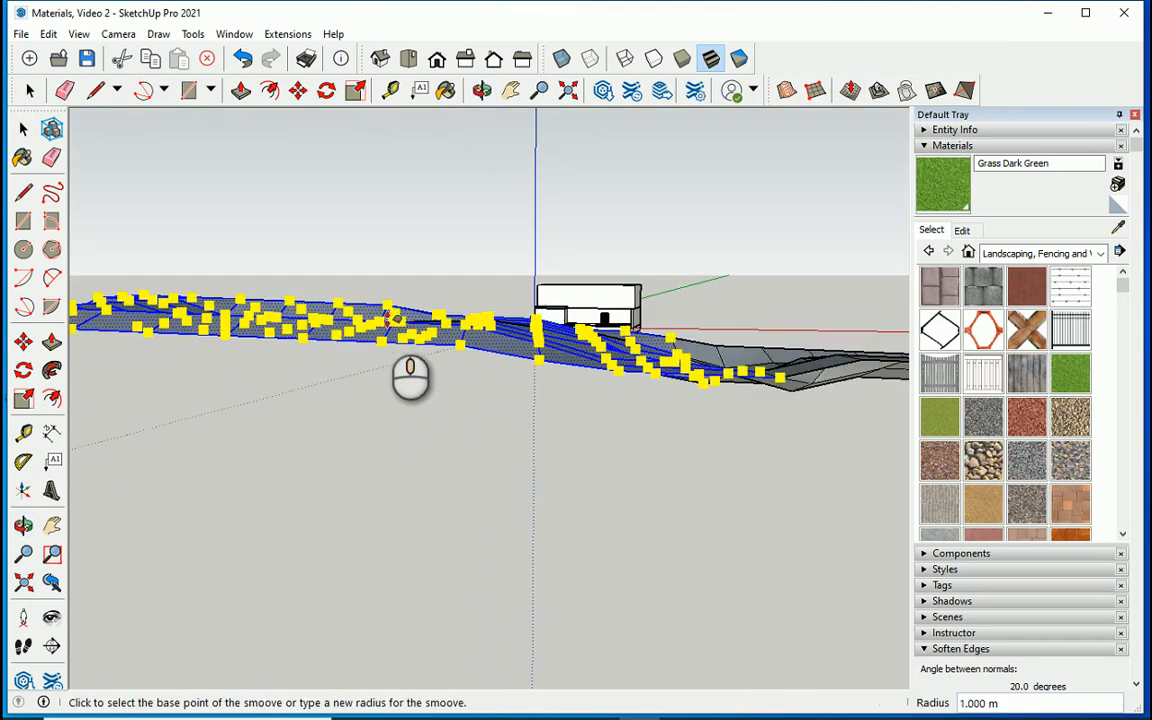
{"action": "left_click", "coordinate": [385, 318]}
{"action": "left_click_drag", "start_coordinate": [386, 329], "coordinate": [386, 333]}
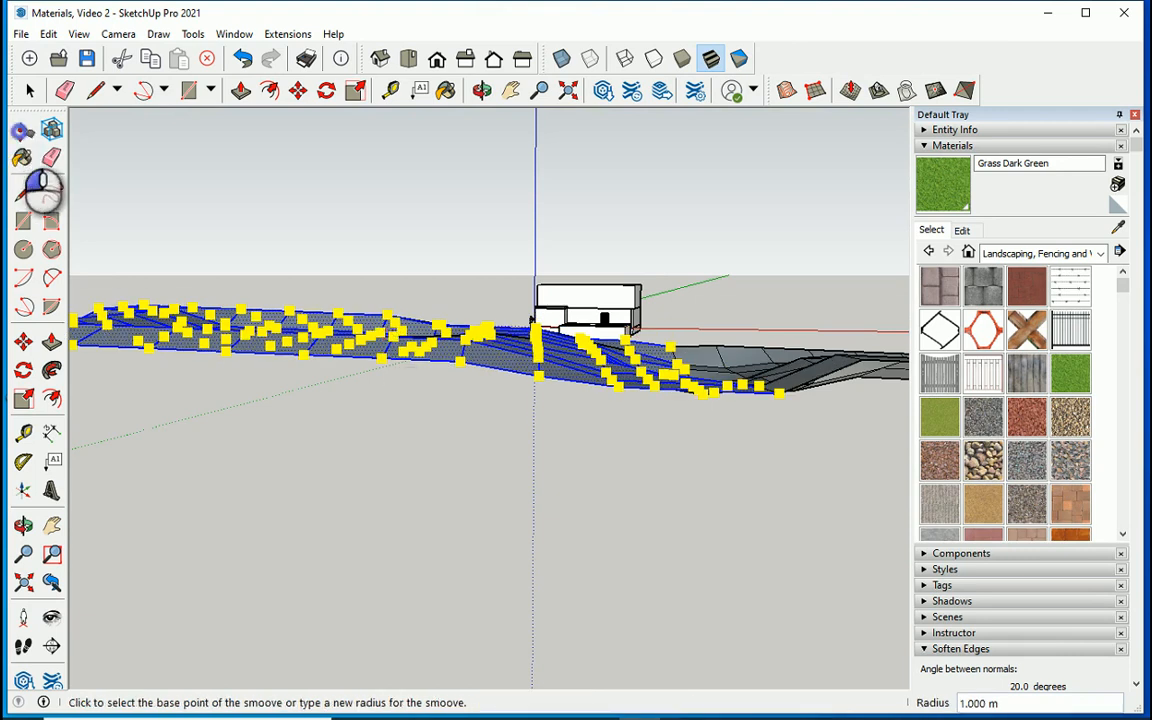
{"action": "left_click", "coordinate": [23, 131]}
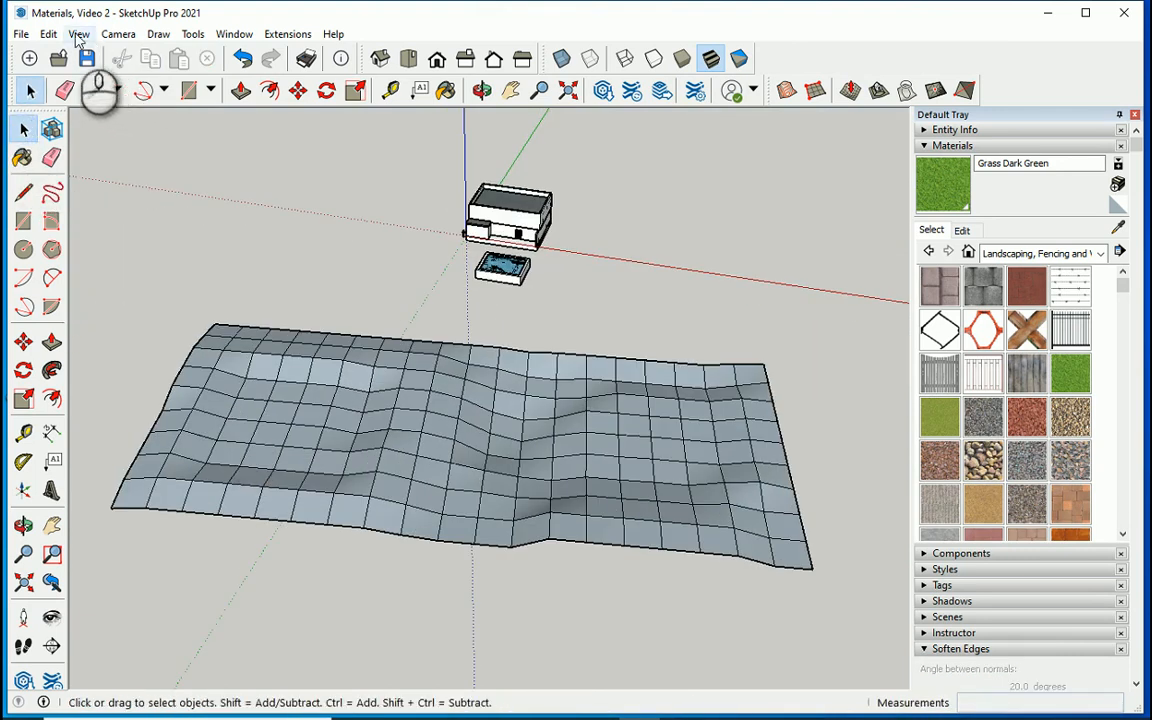
Display the hidden objects and unhide the grass terrain around the house
{"action": "left_click", "coordinate": [78, 34]}
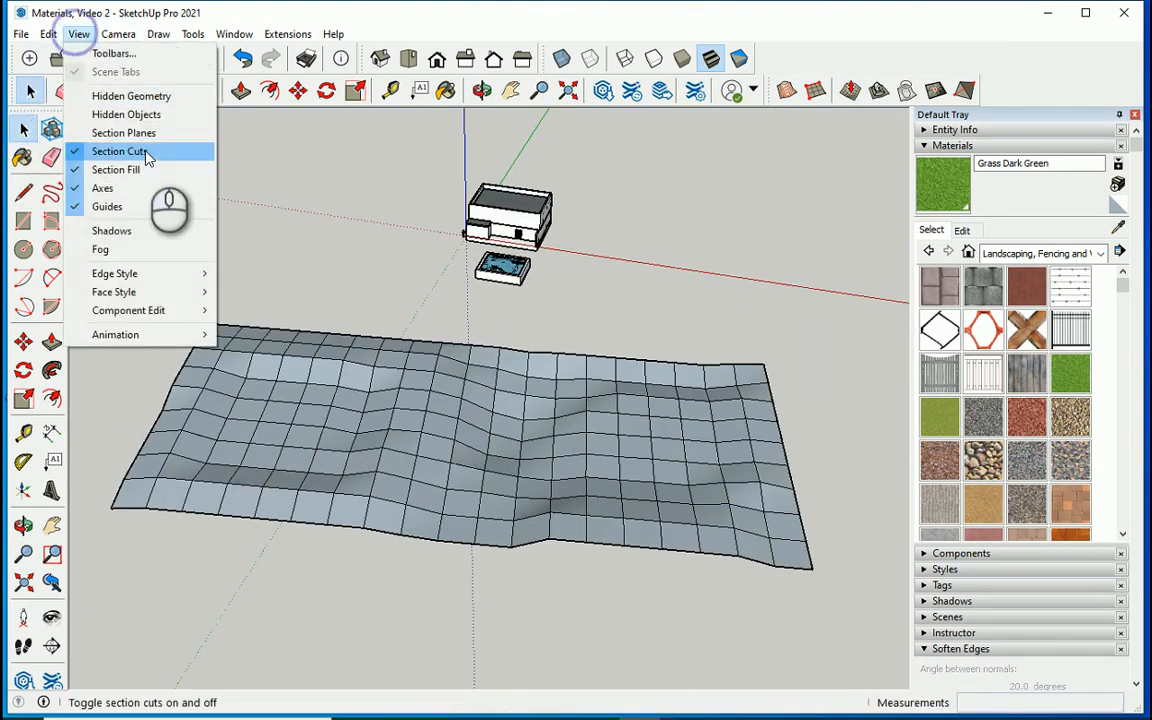
{"action": "left_click", "coordinate": [135, 132]}
{"action": "right_click", "coordinate": [573, 302]}
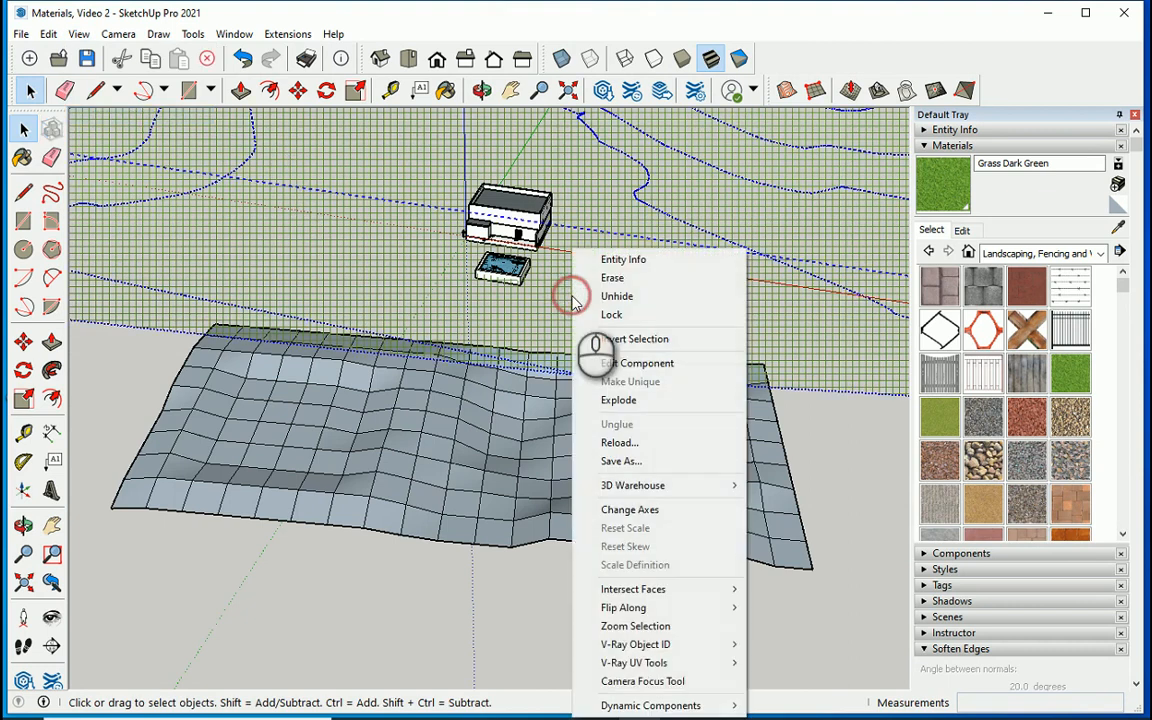
{"action": "left_click", "coordinate": [610, 297]}
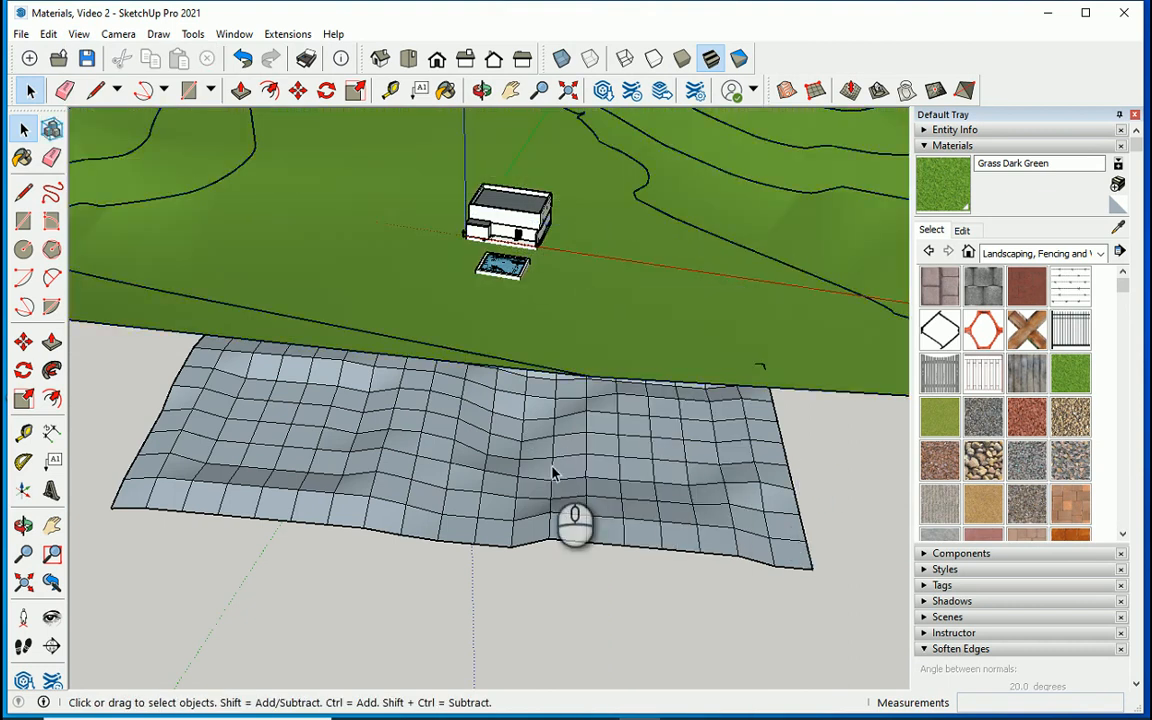
Hide the grass terrain around the house and turn off the display of hidden objects
{"action": "middle_click_drag", "start_coordinate": [553, 473], "coordinate": [527, 398]}
{"action": "scroll", "coordinate": [527, 398], "scroll_direction": "up", "scroll_amount": 5}
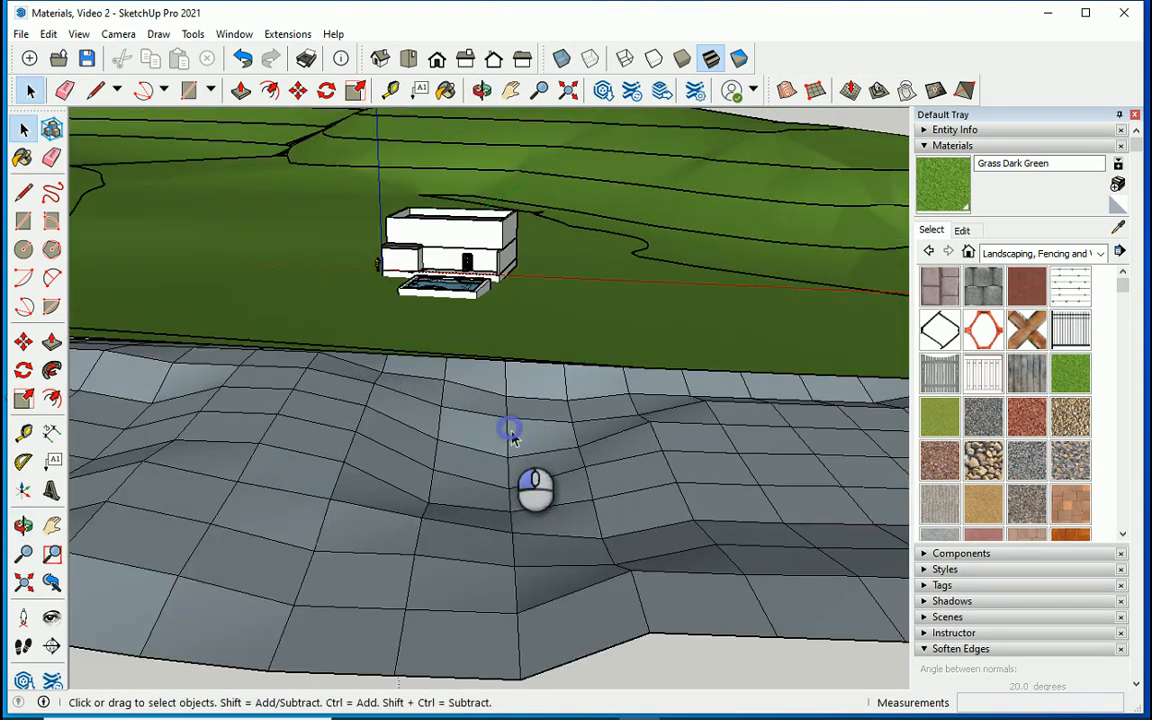
{"action": "scroll", "coordinate": [510, 435], "scroll_direction": "down", "scroll_amount": 3}
{"action": "mouse_move", "coordinate": [630, 463]}
{"action": "middle_mouse_down"}
{"action": "mouse_move", "coordinate": [607, 496]}
{"action": "mouse_move", "coordinate": [612, 470]}
{"action": "middle_mouse_up"}
{"action": "scroll", "coordinate": [612, 470], "scroll_direction": "down", "scroll_amount": 2}
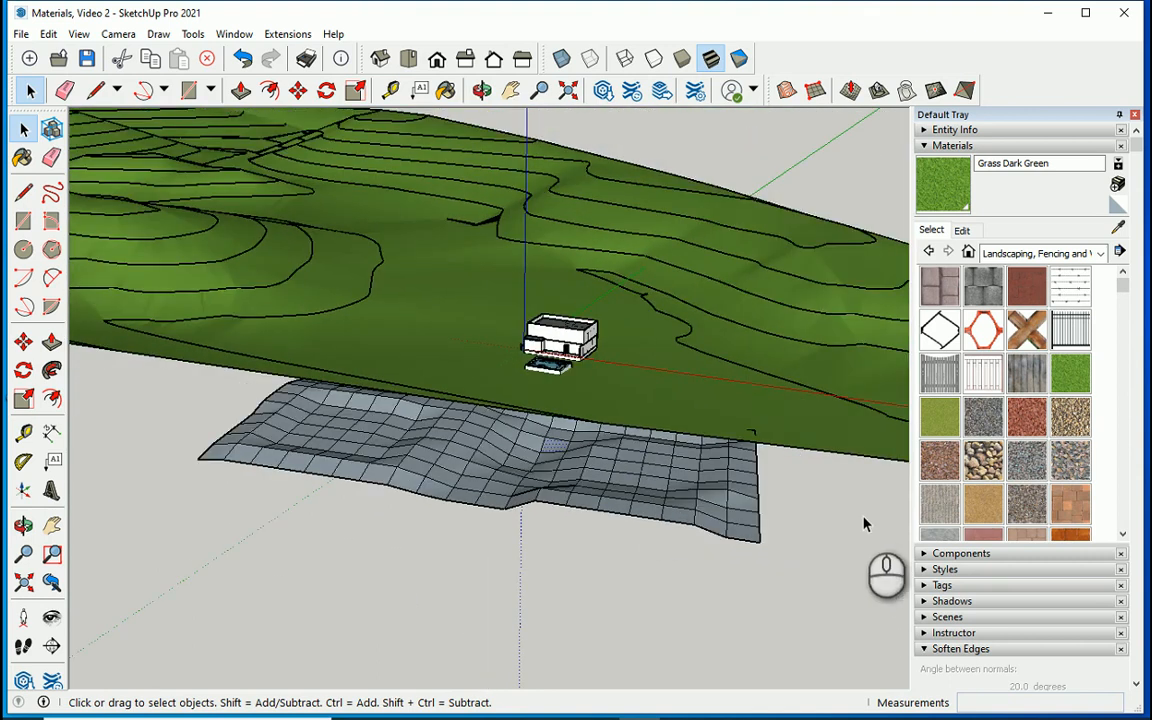
{"action": "left_click", "coordinate": [866, 524]}
{"action": "right_click", "coordinate": [805, 427]}
{"action": "left_click", "coordinate": [858, 292]}
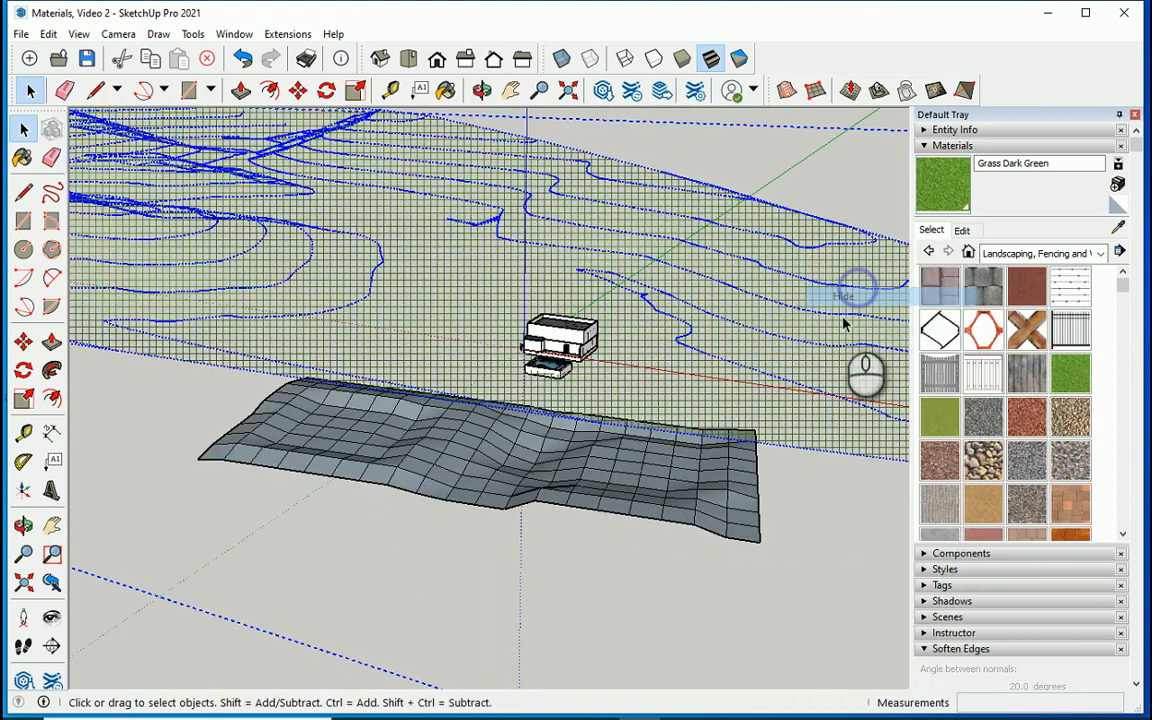
{"action": "middle_click_drag", "start_coordinate": [500, 472], "coordinate": [470, 440]}
{"action": "left_click", "coordinate": [79, 35]}
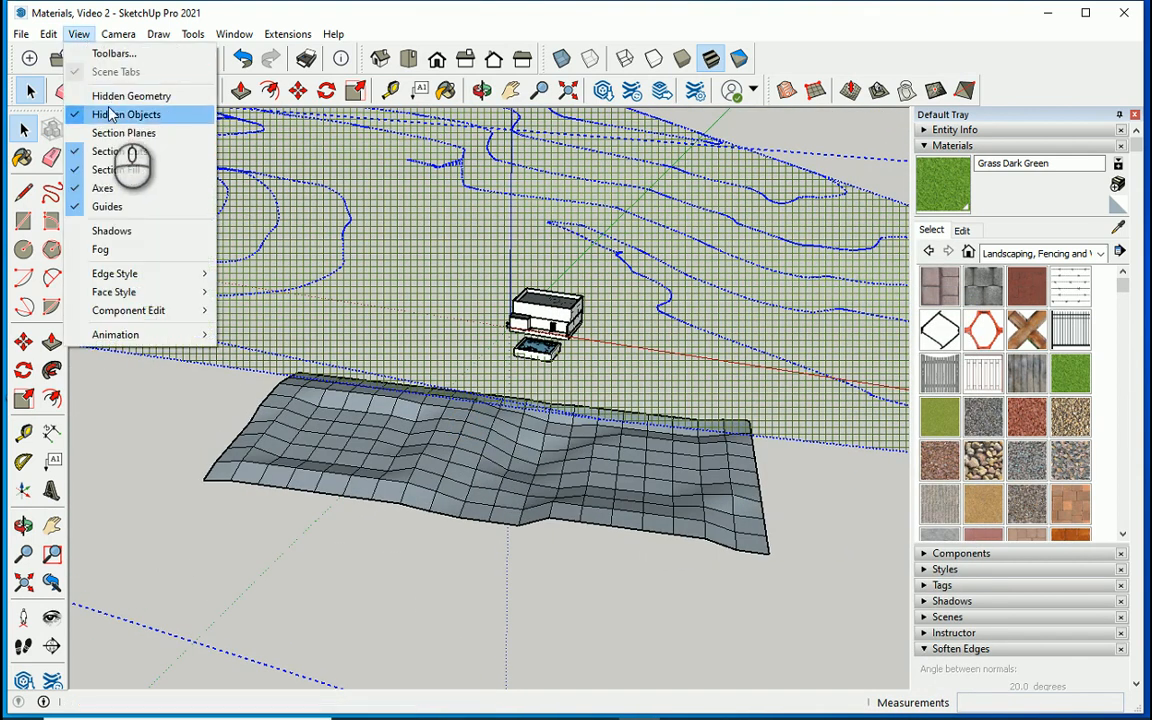
{"action": "left_click", "coordinate": [121, 113]}
Select the entire sculpted grid mesh and soften and smooth its edges at a 20-degree angle between normals
{"action": "middle_click_drag", "start_coordinate": [239, 327], "coordinate": [350, 475]}
{"action": "left_click_drag", "start_coordinate": [216, 337], "coordinate": [782, 643]}
{"action": "right_click", "coordinate": [535, 420]}
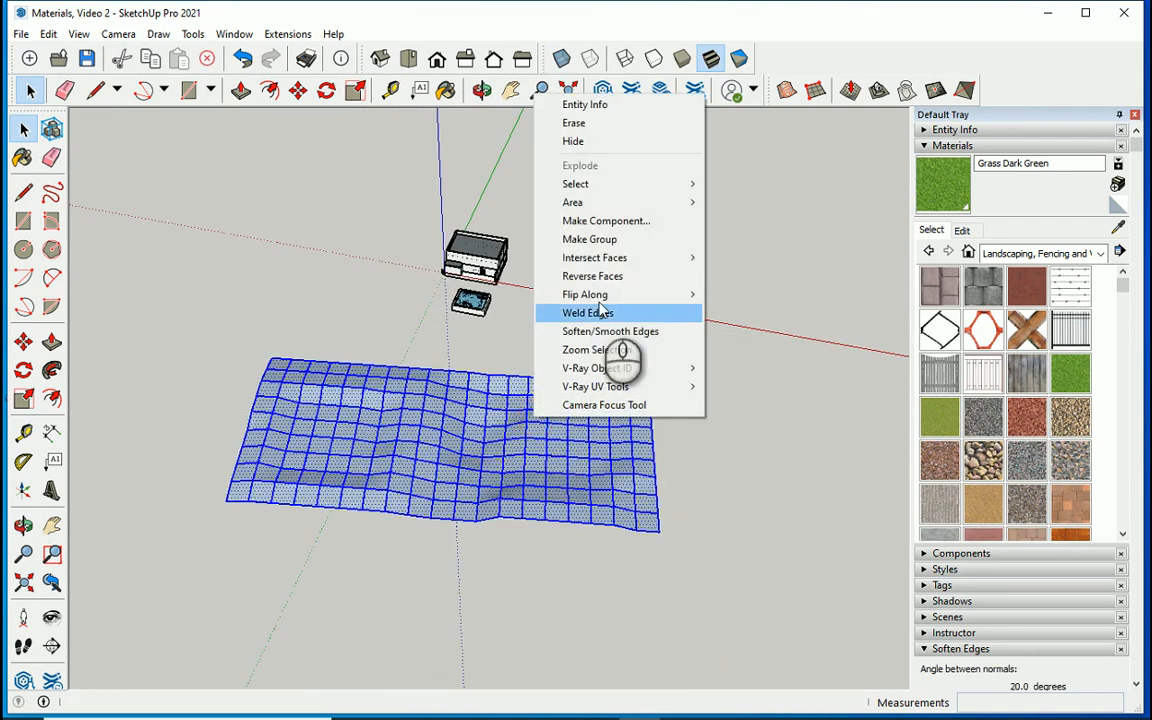
{"action": "left_click", "coordinate": [635, 331]}
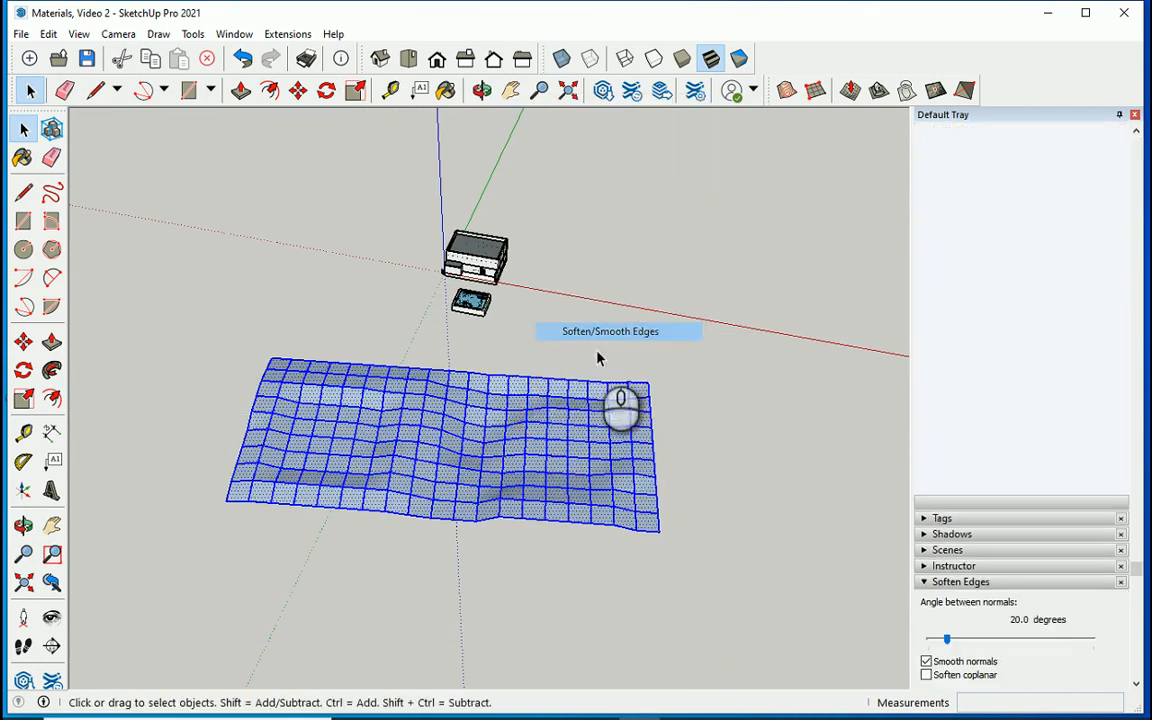
{"action": "scroll", "coordinate": [476, 402], "scroll_direction": "up", "scroll_amount": 5}
Make a group from the selected mesh
{"action": "right_click", "coordinate": [478, 410]}
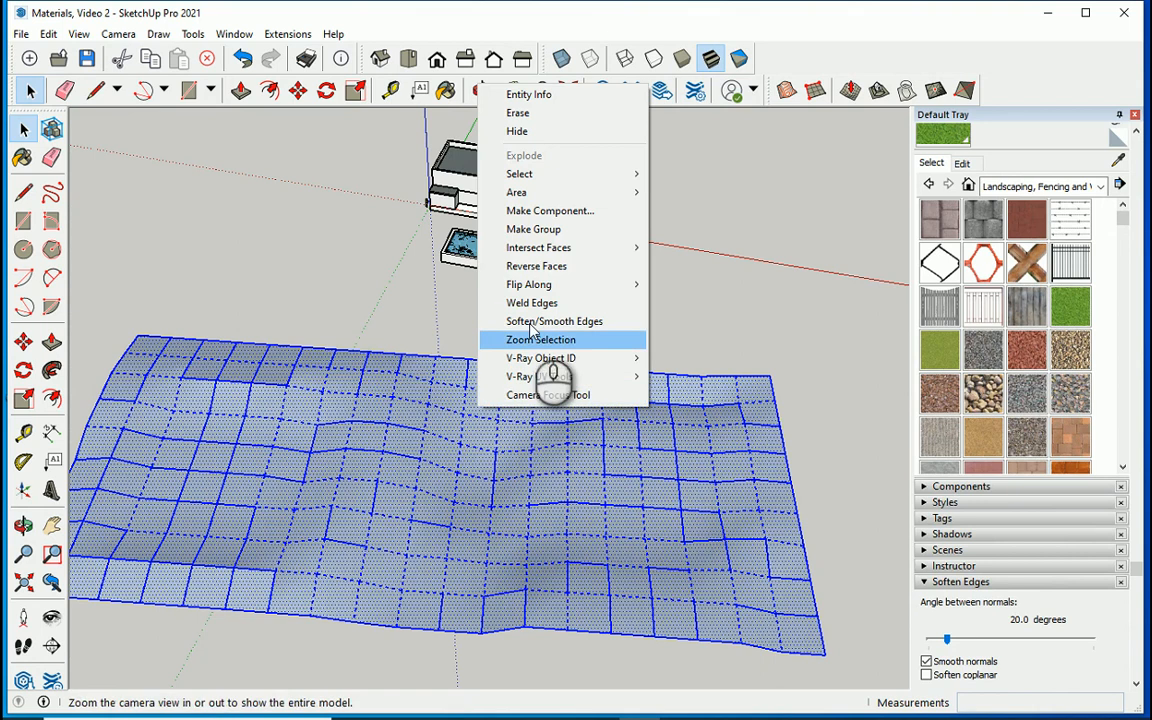
{"action": "left_click", "coordinate": [565, 231]}
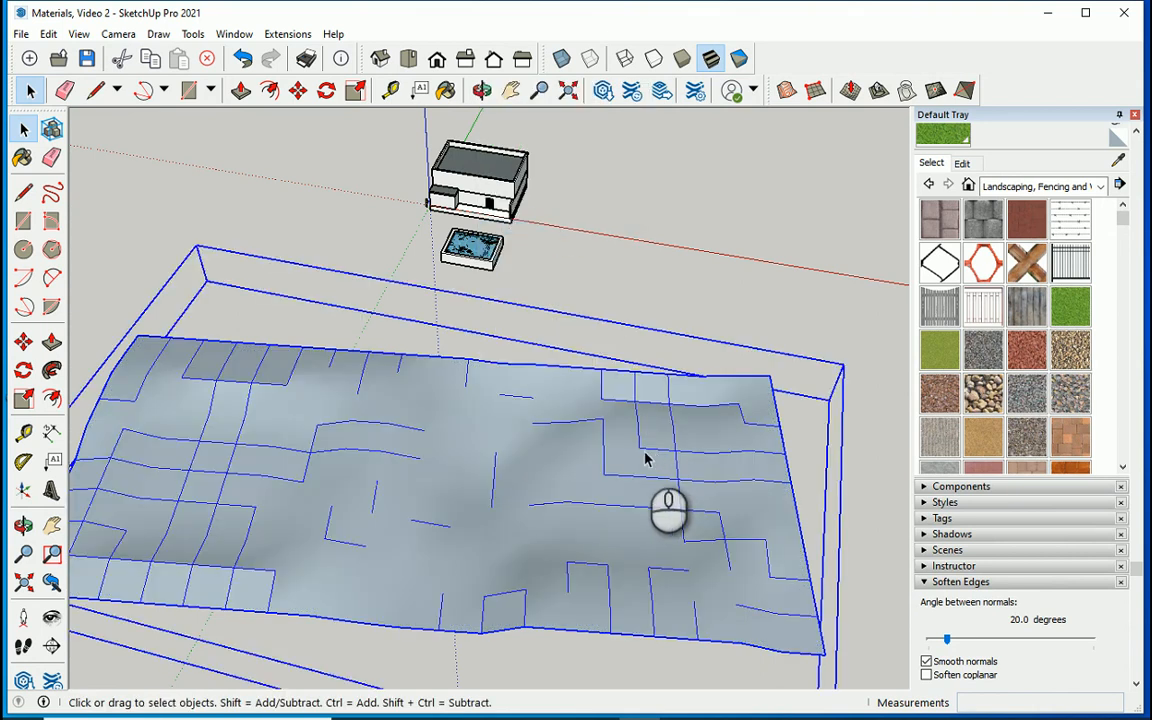
{"action": "scroll", "coordinate": [645, 458], "scroll_direction": "down", "scroll_amount": 1}
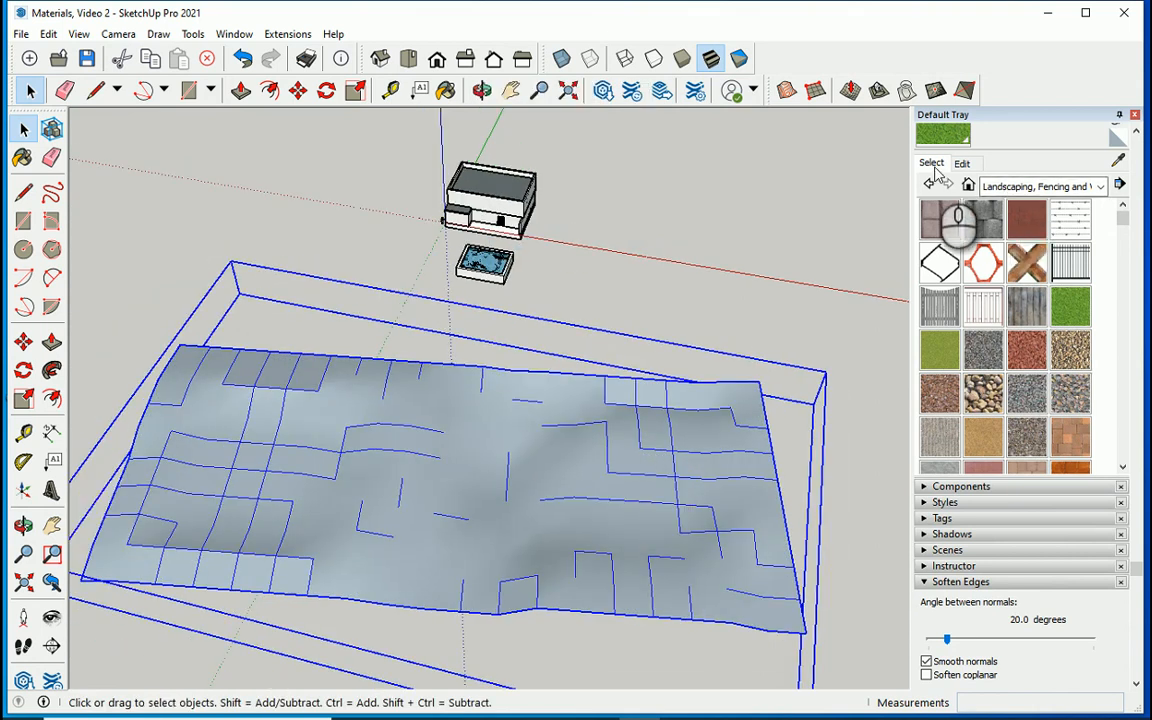
Paint the sculpted terrain group with the Water Deep material from the Water collection and deselect it
{"action": "scroll", "coordinate": [932, 190], "scroll_direction": "up", "scroll_amount": 1}
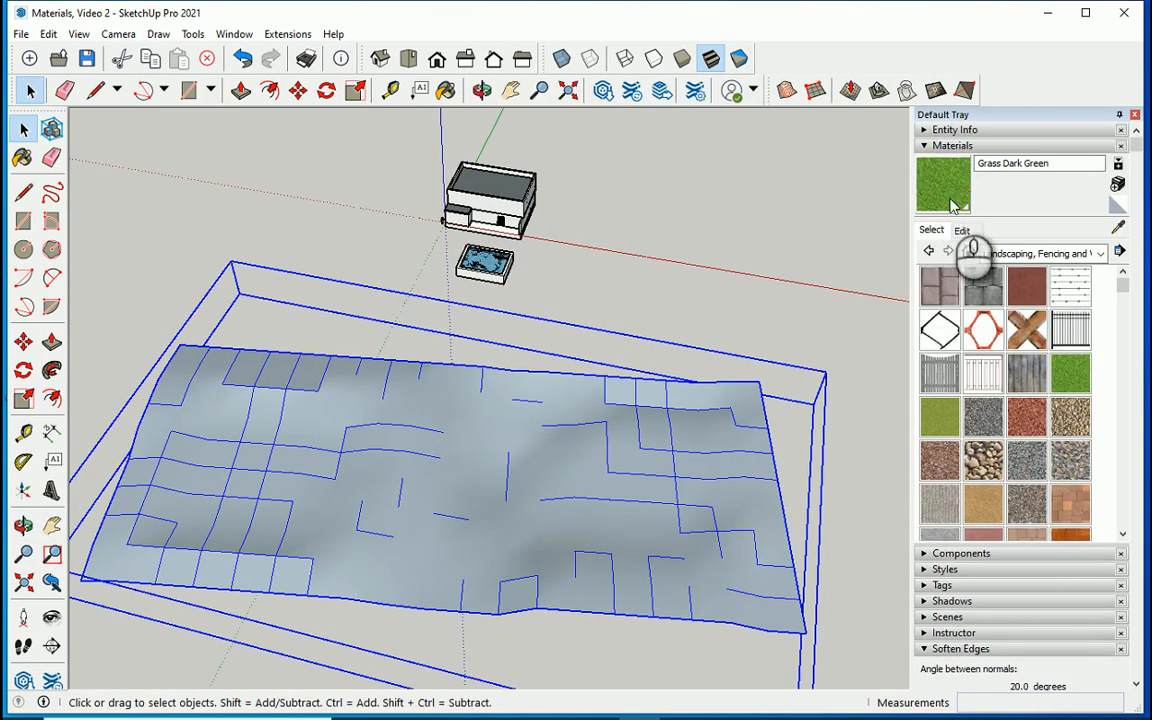
{"action": "left_click", "coordinate": [995, 254]}
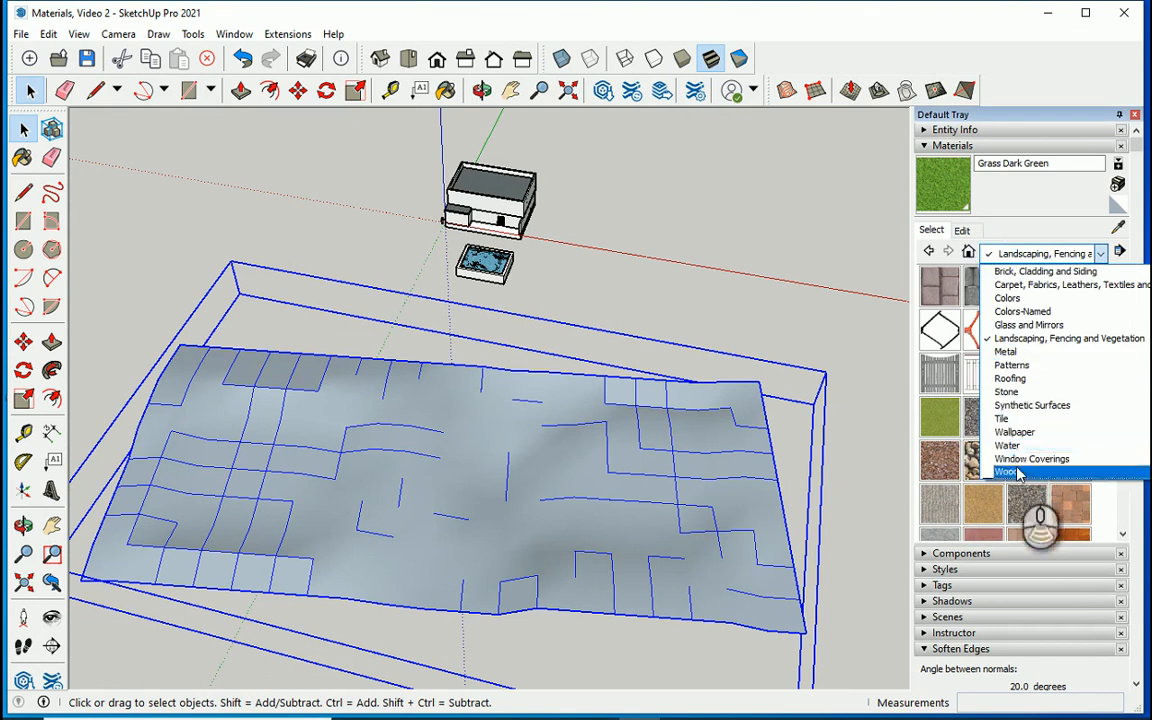
{"action": "left_click", "coordinate": [1020, 445]}
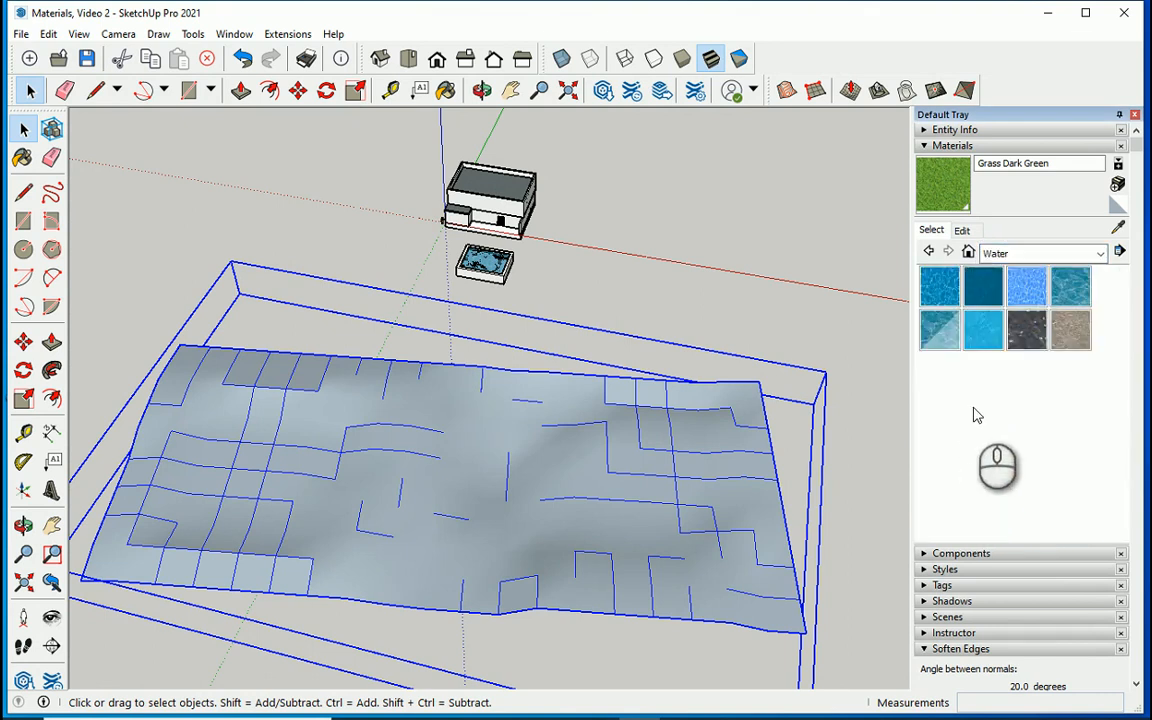
{"action": "left_click", "coordinate": [983, 290]}
{"action": "left_click", "coordinate": [537, 485]}
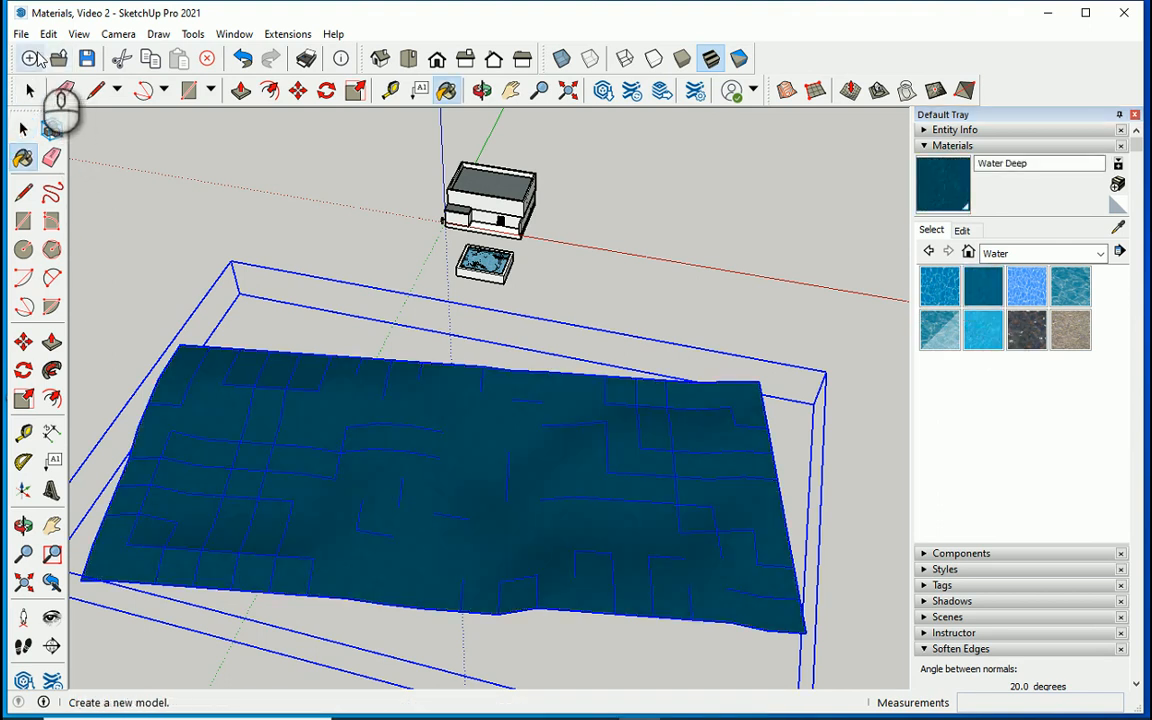
{"action": "left_click", "coordinate": [30, 91]}
{"action": "left_click", "coordinate": [350, 235]}
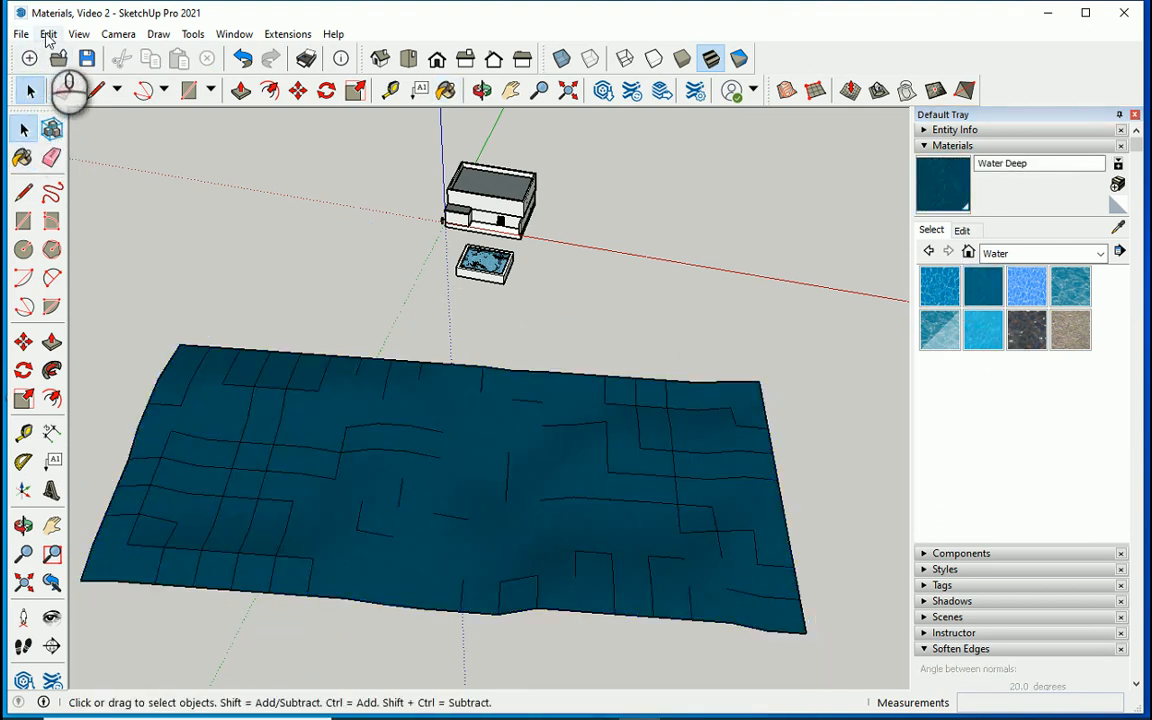
Select the water terrain and try adjusting the opacity of its Water Deep material
{"action": "left_click", "coordinate": [440, 438]}
{"action": "left_click", "coordinate": [961, 230]}
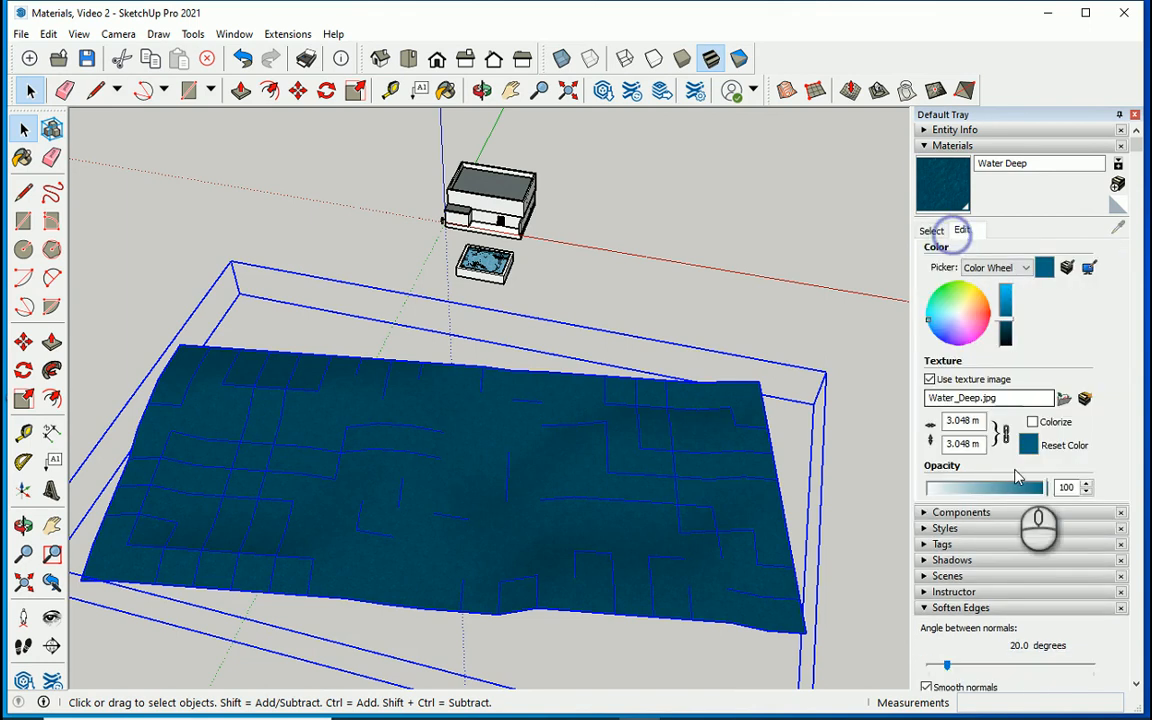
{"action": "mouse_move", "coordinate": [1045, 487]}
{"action": "left_mouse_down"}
{"action": "mouse_move", "coordinate": [1034, 492]}
{"action": "mouse_move", "coordinate": [1044, 492]}
{"action": "left_mouse_up"}
{"action": "left_click", "coordinate": [225, 216]}
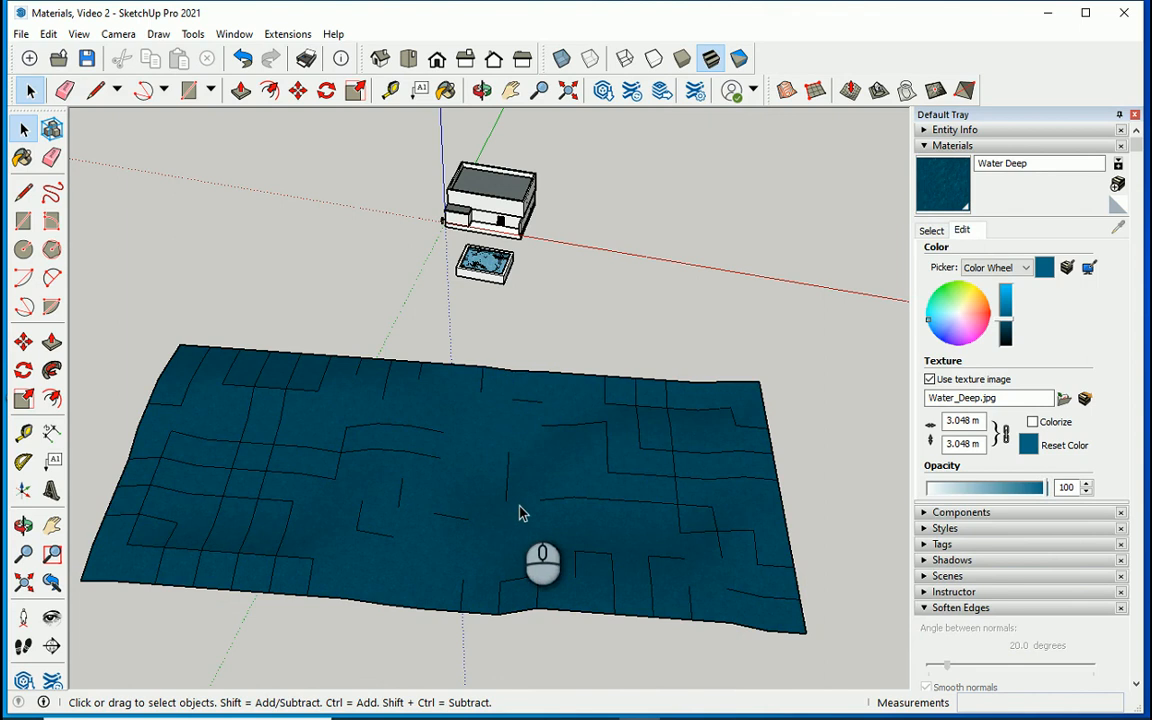
Display the hidden objects, unhide the grass terrain around the house, and clear the selection
{"action": "scroll", "coordinate": [566, 530], "scroll_direction": "down", "scroll_amount": 2}
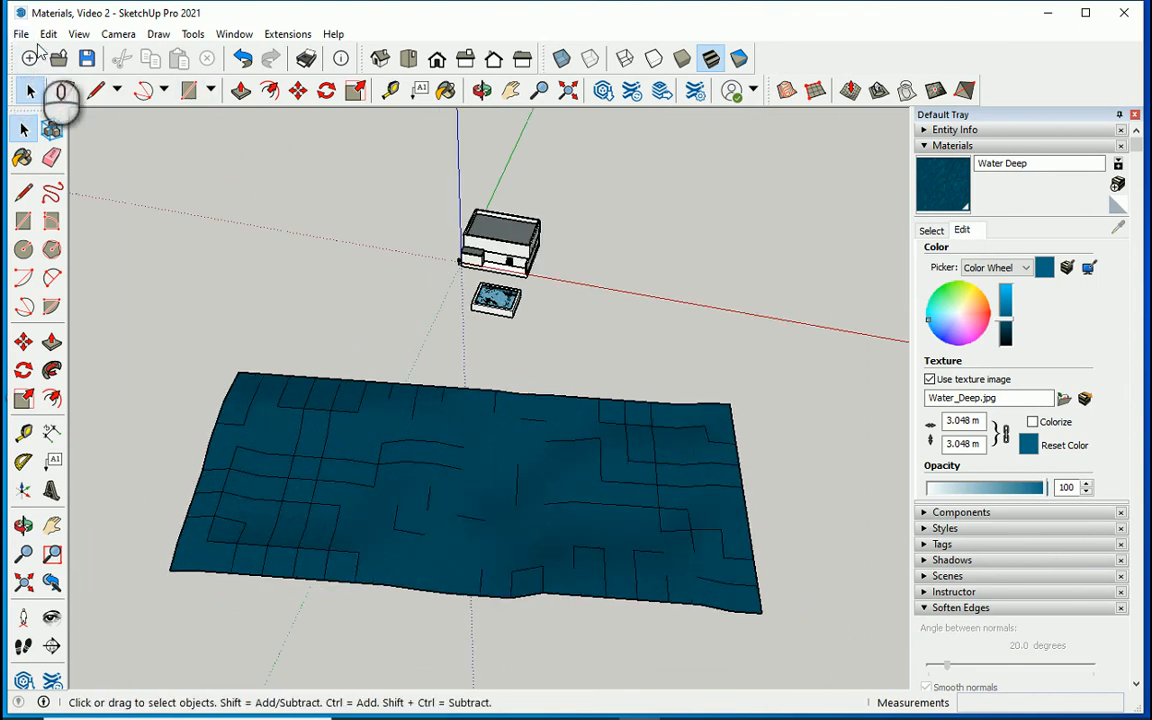
{"action": "left_click", "coordinate": [80, 33]}
{"action": "left_click", "coordinate": [120, 94]}
{"action": "middle_click_drag", "start_coordinate": [560, 400], "coordinate": [690, 420]}
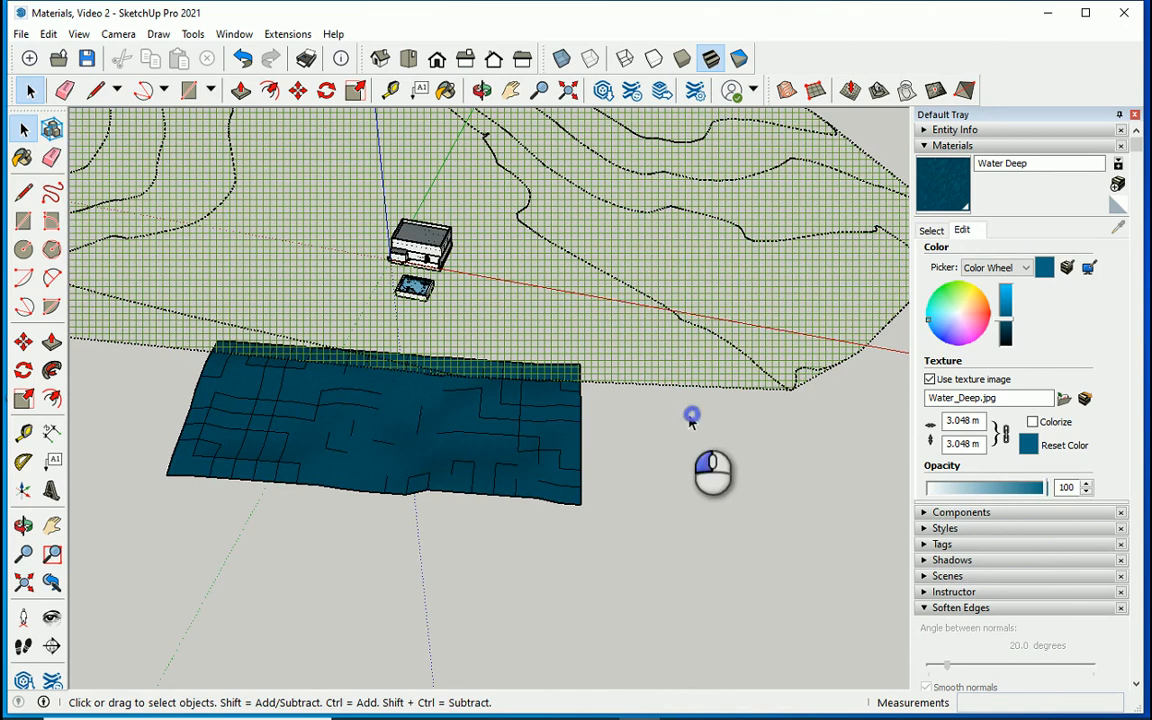
{"action": "right_click", "coordinate": [625, 321]}
{"action": "left_click", "coordinate": [662, 297]}
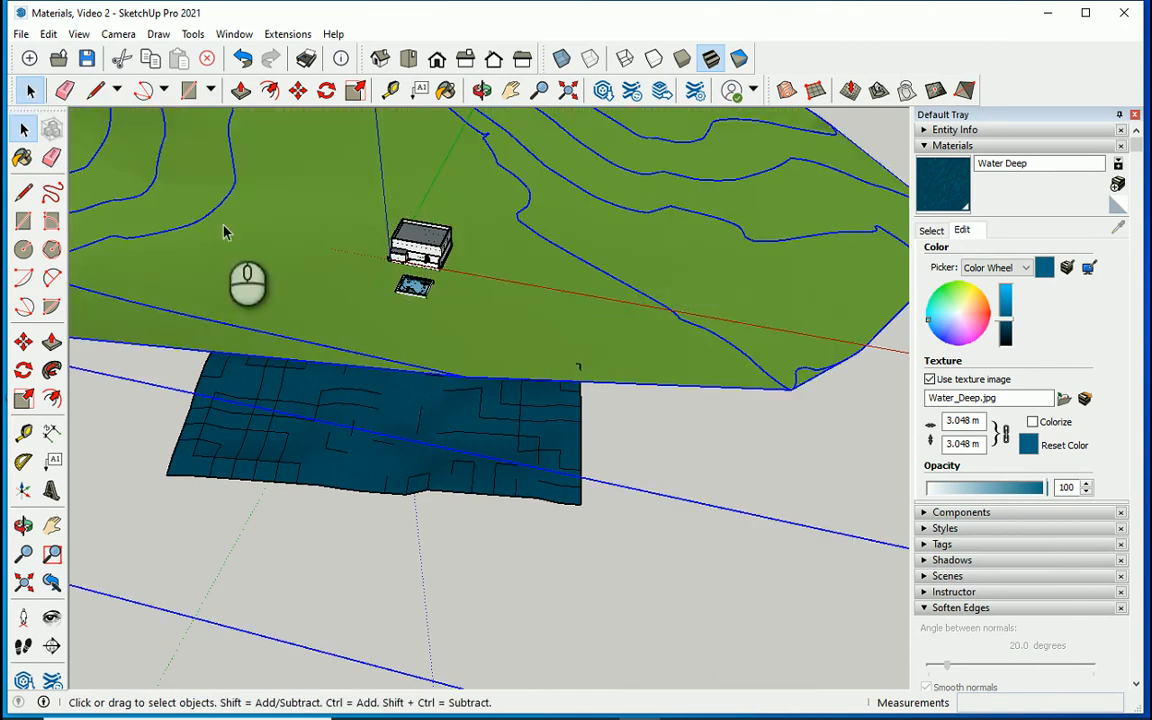
{"action": "left_click", "coordinate": [499, 507]}
Select the water terrain and move it up along the blue axis by about 0.74 m towards the grass terrain's edge
{"action": "middle_click_drag", "start_coordinate": [501, 563], "coordinate": [448, 365]}
{"action": "scroll", "coordinate": [417, 283], "scroll_direction": "up", "scroll_amount": 4}
{"action": "left_click", "coordinate": [551, 413]}
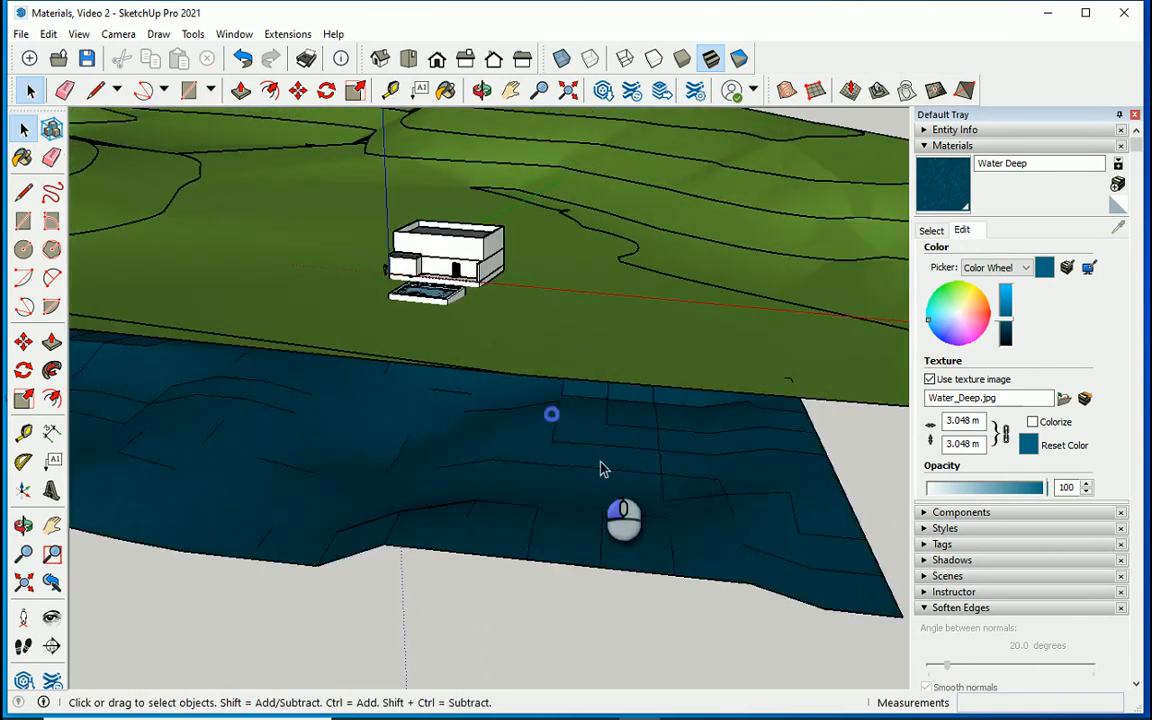
{"action": "middle_click_drag", "start_coordinate": [612, 478], "coordinate": [612, 419]}
{"action": "scroll", "coordinate": [533, 255], "scroll_direction": "up", "scroll_amount": 3}
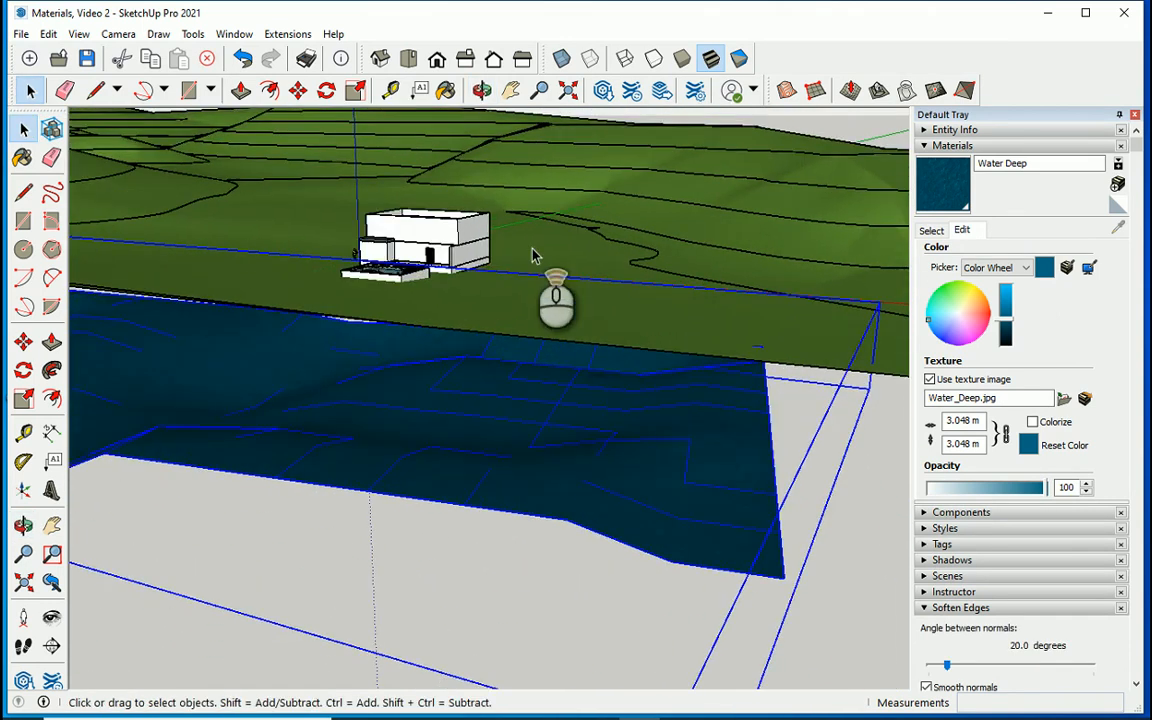
{"action": "scroll", "coordinate": [533, 255], "scroll_direction": "up", "scroll_amount": 2}
{"action": "left_click", "coordinate": [298, 91]}
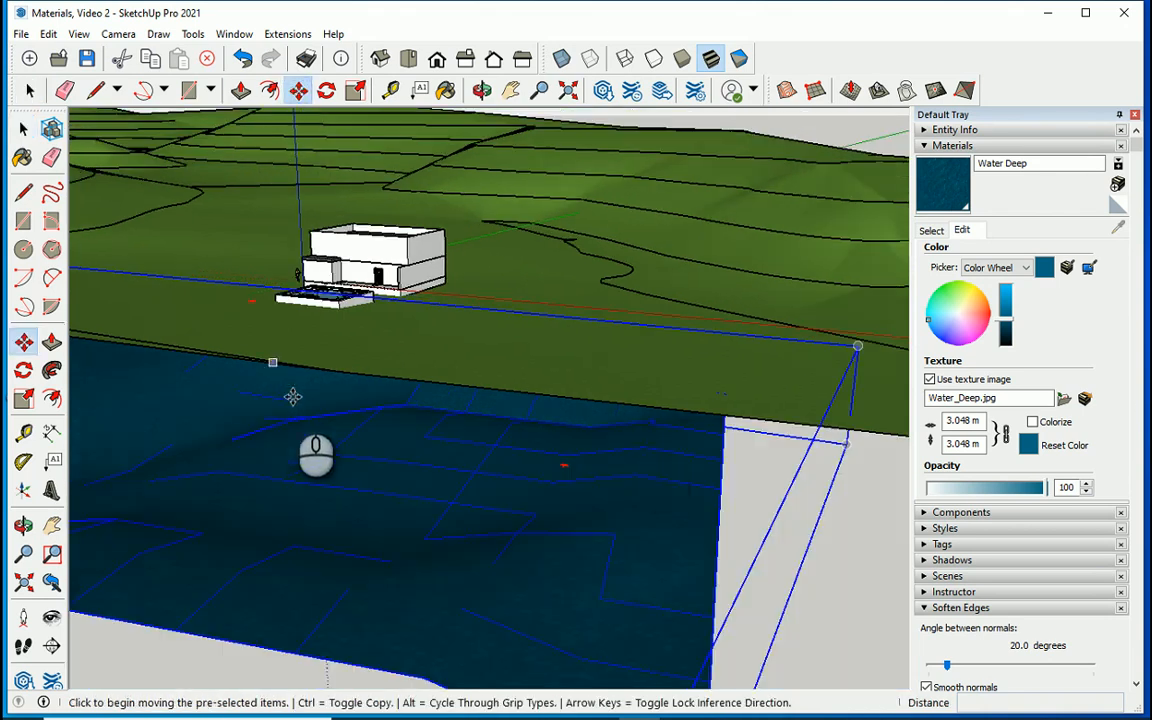
{"action": "middle_click_drag", "start_coordinate": [646, 432], "coordinate": [725, 455]}
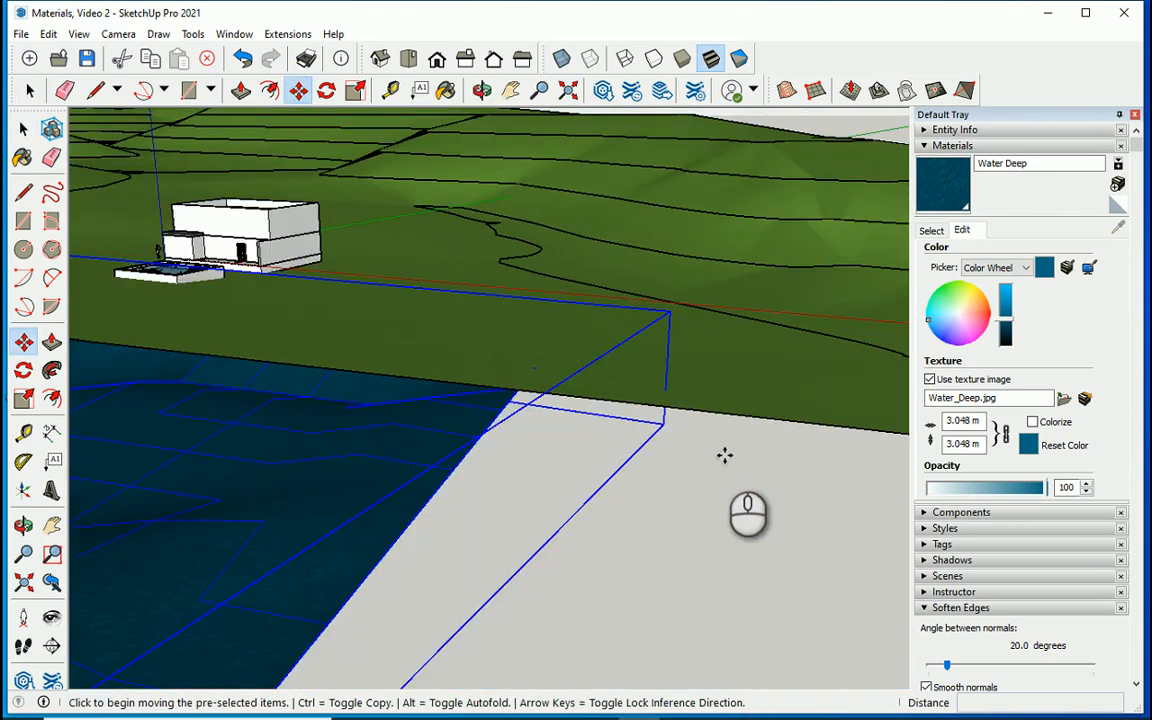
{"action": "left_click", "coordinate": [519, 451]}
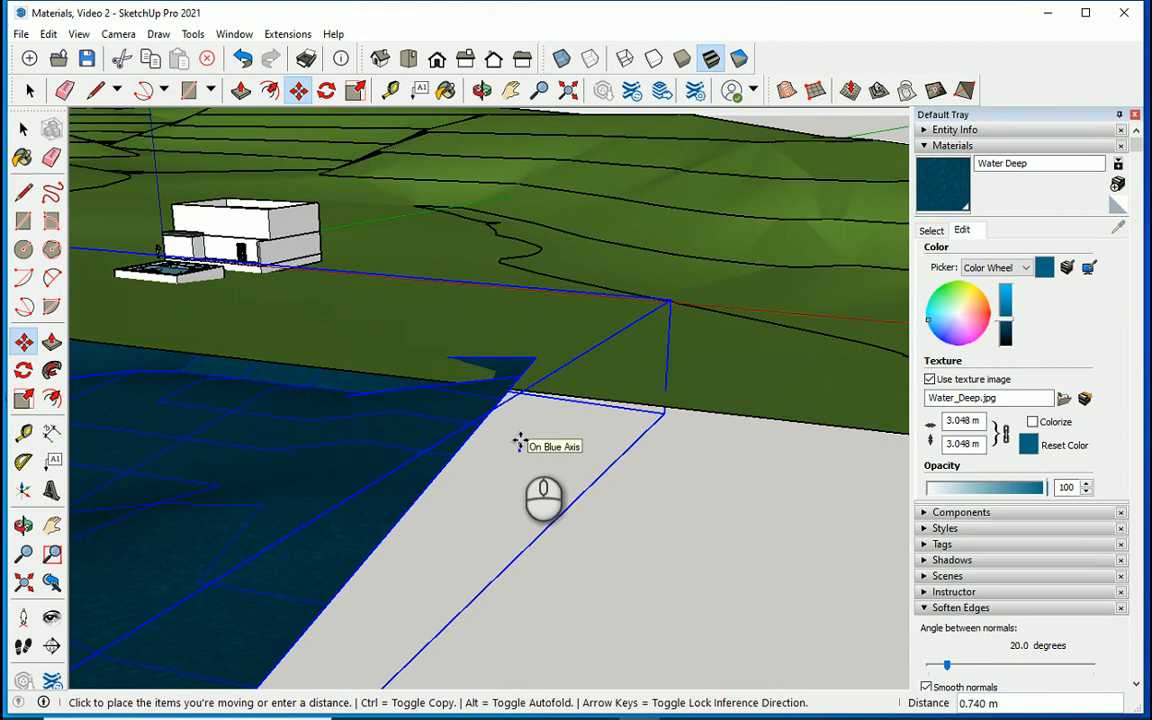
{"action": "left_click", "coordinate": [519, 444]}
{"action": "scroll", "coordinate": [586, 440], "scroll_direction": "down", "scroll_amount": 2}
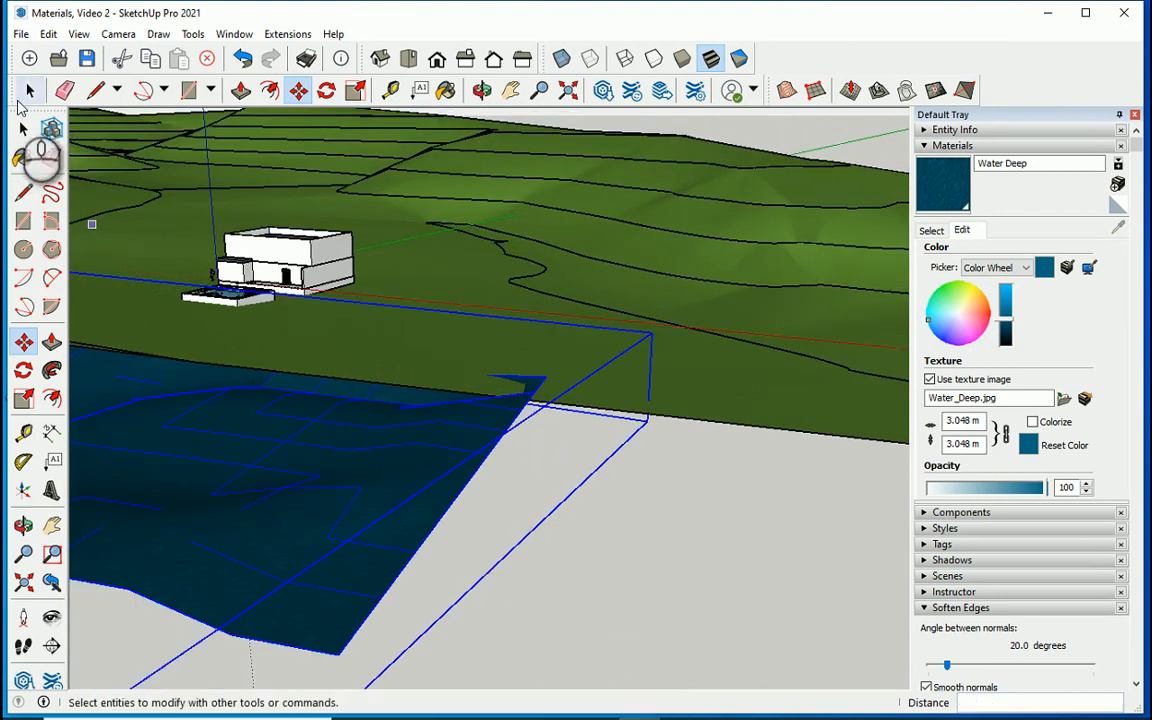
Raise the water terrain vertically by about 0.83 m to close the gap along the grass terrain's edge
{"action": "left_click", "coordinate": [28, 91]}
{"action": "left_click", "coordinate": [480, 540]}
{"action": "scroll", "coordinate": [500, 520], "scroll_direction": "up", "scroll_amount": 3}
{"action": "middle_click_drag", "start_coordinate": [520, 500], "coordinate": [583, 268]}
{"action": "scroll", "coordinate": [573, 508], "scroll_direction": "down", "scroll_amount": 4}
{"action": "scroll", "coordinate": [580, 525], "scroll_direction": "down", "scroll_amount": 2}
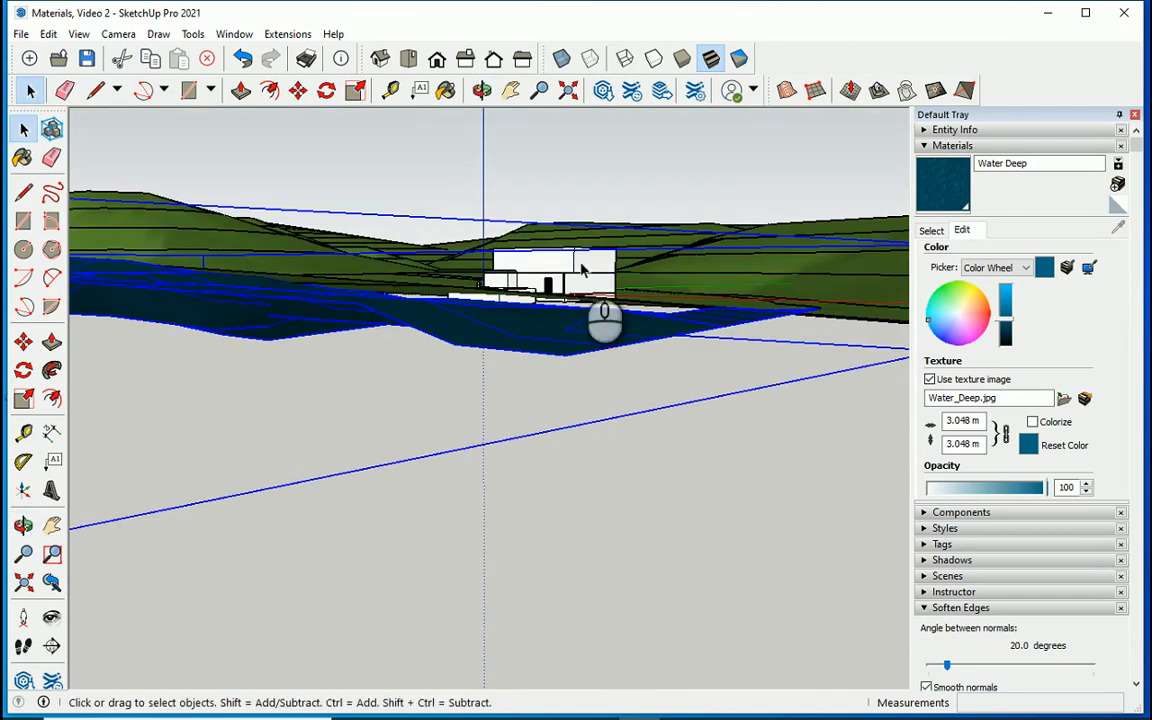
{"action": "scroll", "coordinate": [600, 290], "scroll_direction": "up", "scroll_amount": 3}
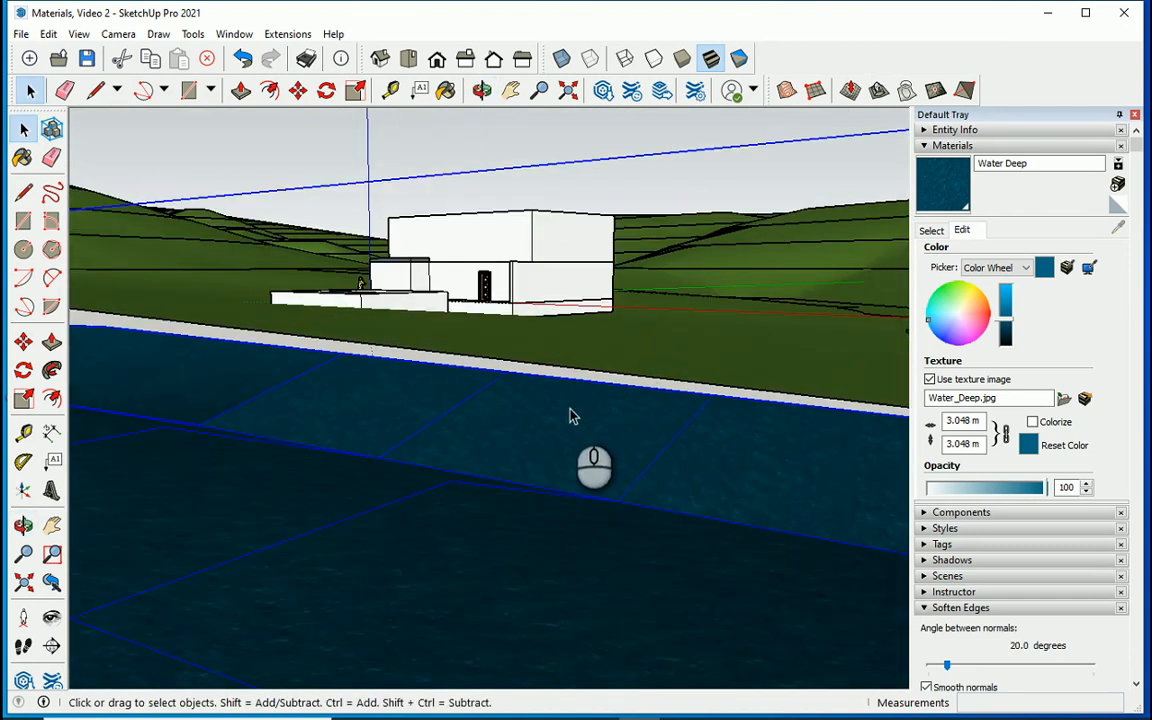
{"action": "key", "text": "m"}
{"action": "left_click", "coordinate": [571, 435]}
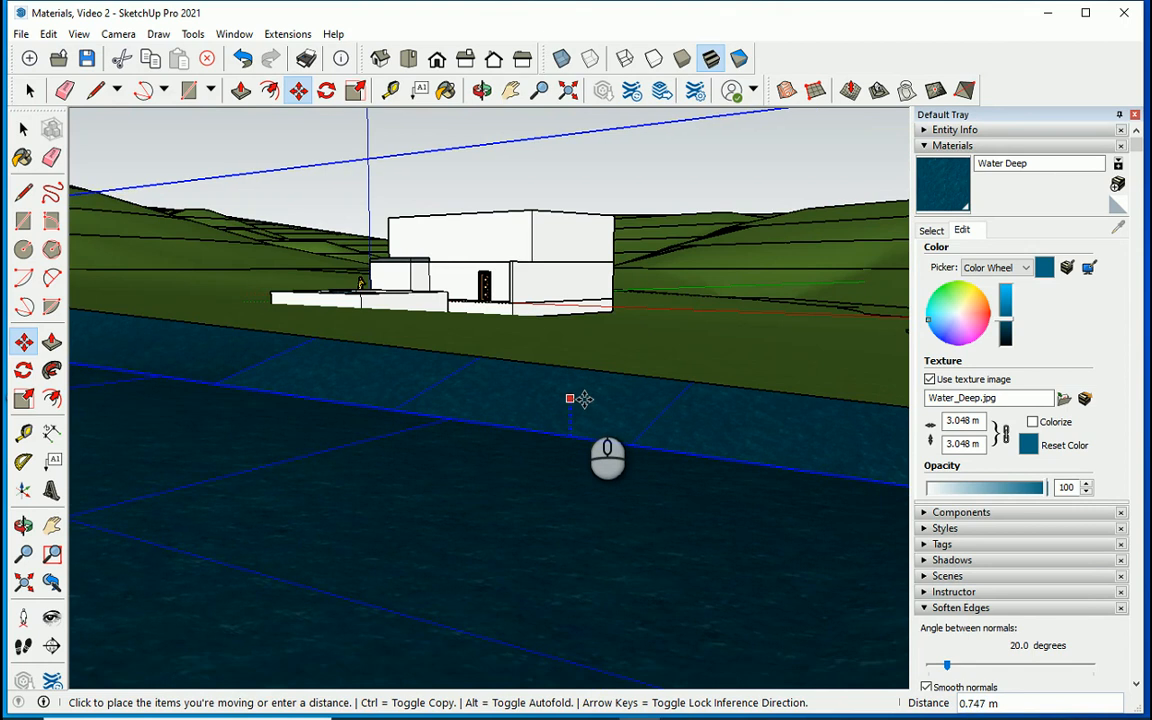
{"action": "left_click", "coordinate": [581, 395]}
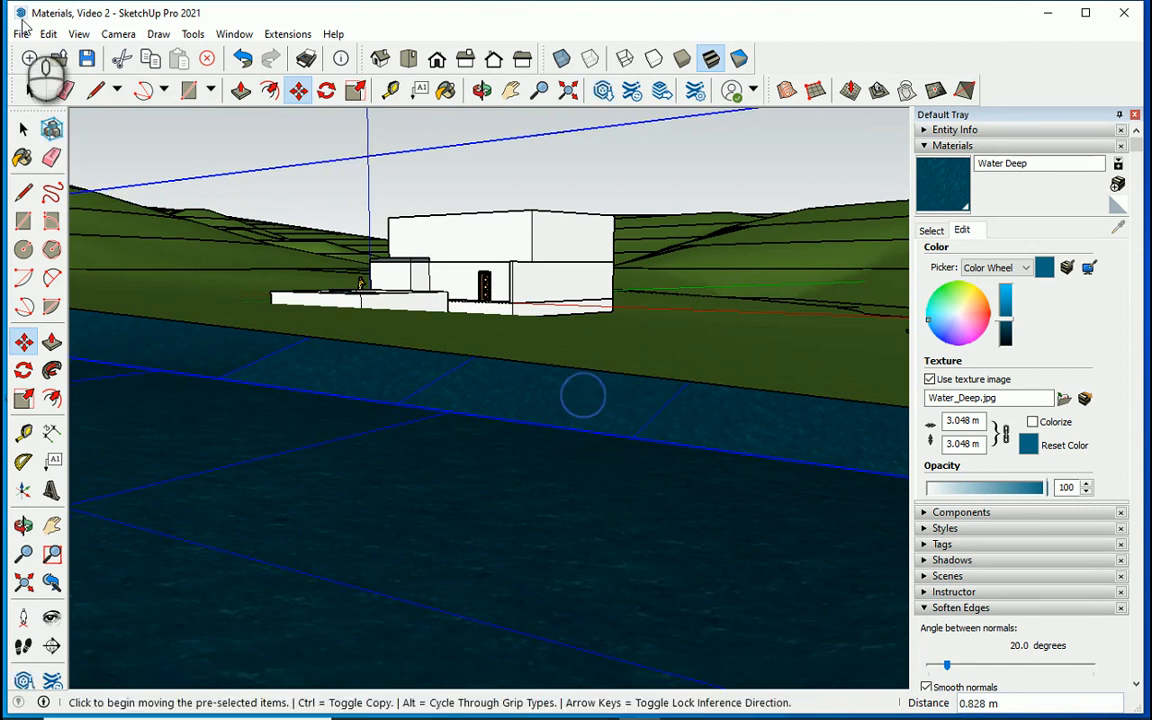
{"action": "left_click", "coordinate": [30, 90]}
Examine the shoreline between water and grass and the house's setting on the terrain from low viewpoints
{"action": "left_click", "coordinate": [714, 363]}
{"action": "scroll", "coordinate": [700, 363], "scroll_direction": "down", "scroll_amount": 1}
{"action": "scroll", "coordinate": [380, 366], "scroll_direction": "up", "scroll_amount": 1}
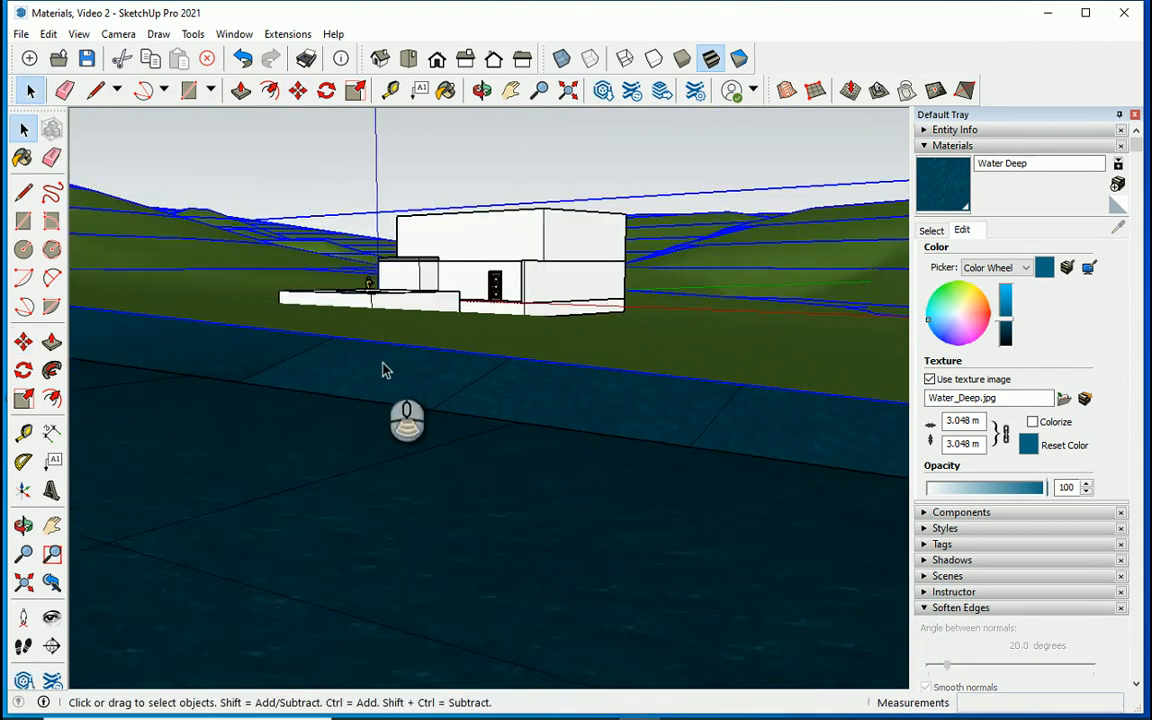
{"action": "scroll", "coordinate": [385, 368], "scroll_direction": "down", "scroll_amount": 2}
{"action": "left_click", "coordinate": [442, 177]}
{"action": "scroll", "coordinate": [258, 422], "scroll_direction": "up", "scroll_amount": 1}
{"action": "scroll", "coordinate": [262, 417], "scroll_direction": "up", "scroll_amount": 2}
{"action": "scroll", "coordinate": [672, 381], "scroll_direction": "up", "scroll_amount": 1}
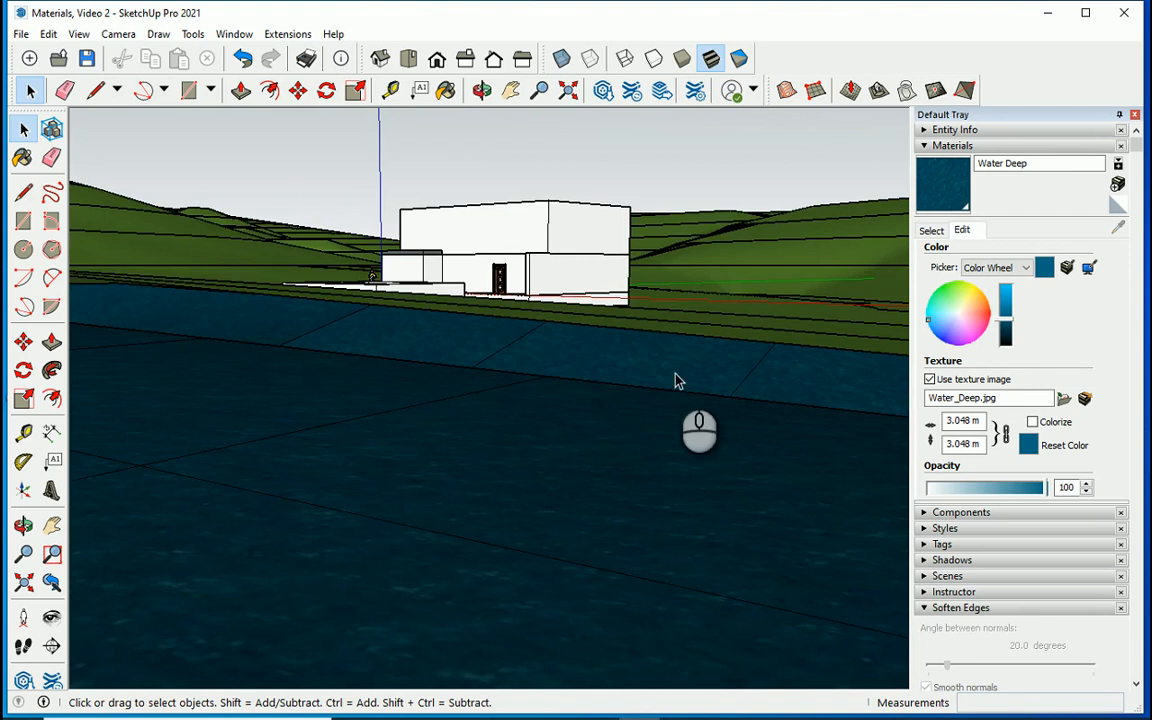
{"action": "scroll", "coordinate": [492, 345], "scroll_direction": "up", "scroll_amount": 1}
{"action": "middle_click_drag", "start_coordinate": [443, 343], "coordinate": [445, 373]}
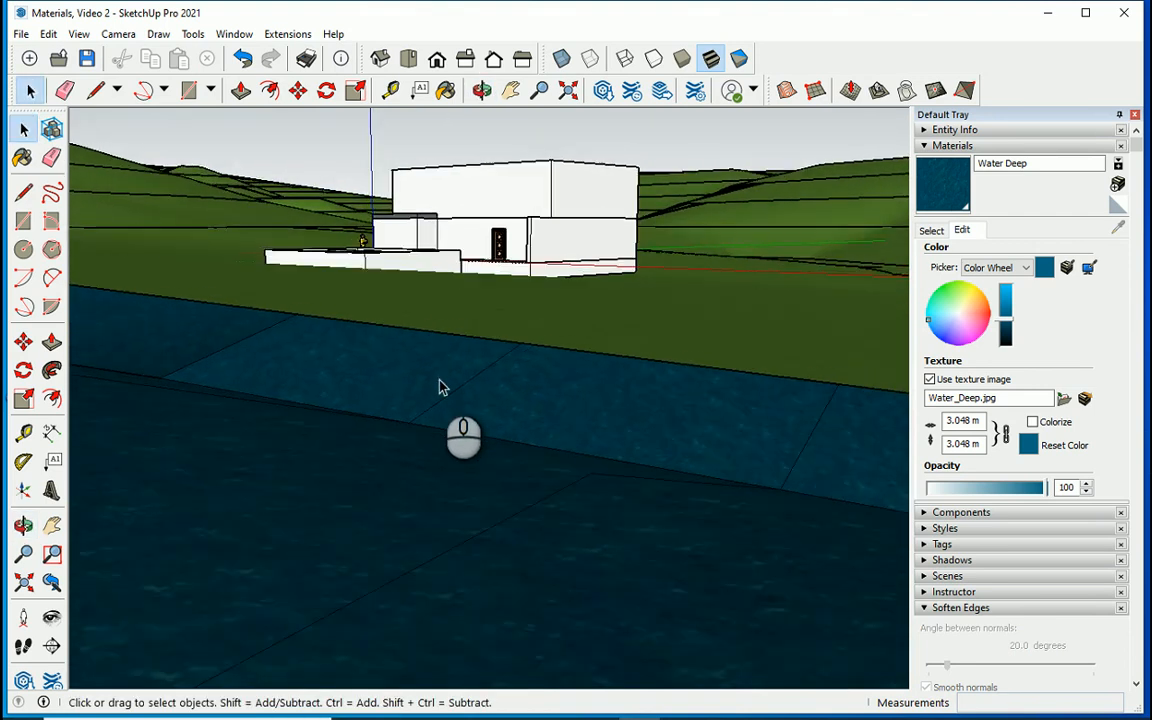
{"action": "middle_click_drag", "start_coordinate": [363, 303], "coordinate": [393, 342]}
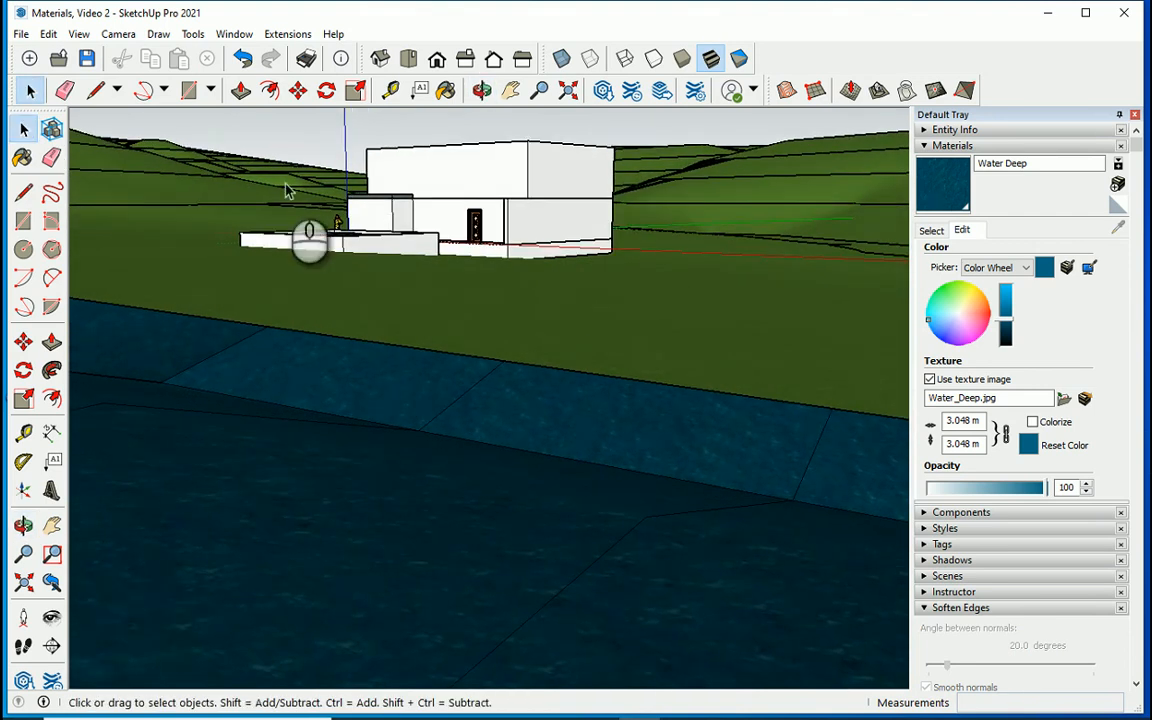
{"action": "middle_click_drag", "start_coordinate": [300, 313], "coordinate": [270, 226]}
{"action": "scroll", "coordinate": [232, 210], "scroll_direction": "up", "scroll_amount": 5}
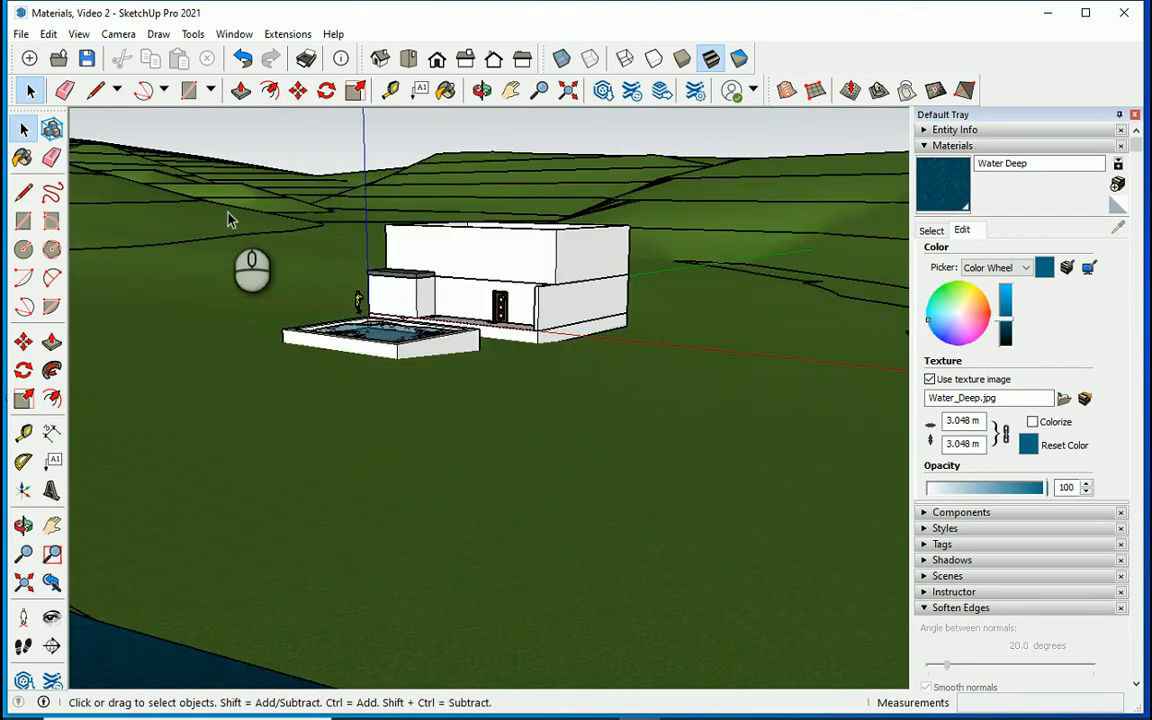
{"action": "middle_click_drag", "start_coordinate": [228, 220], "coordinate": [409, 250]}
{"action": "scroll", "coordinate": [407, 266], "scroll_direction": "up", "scroll_amount": 2}
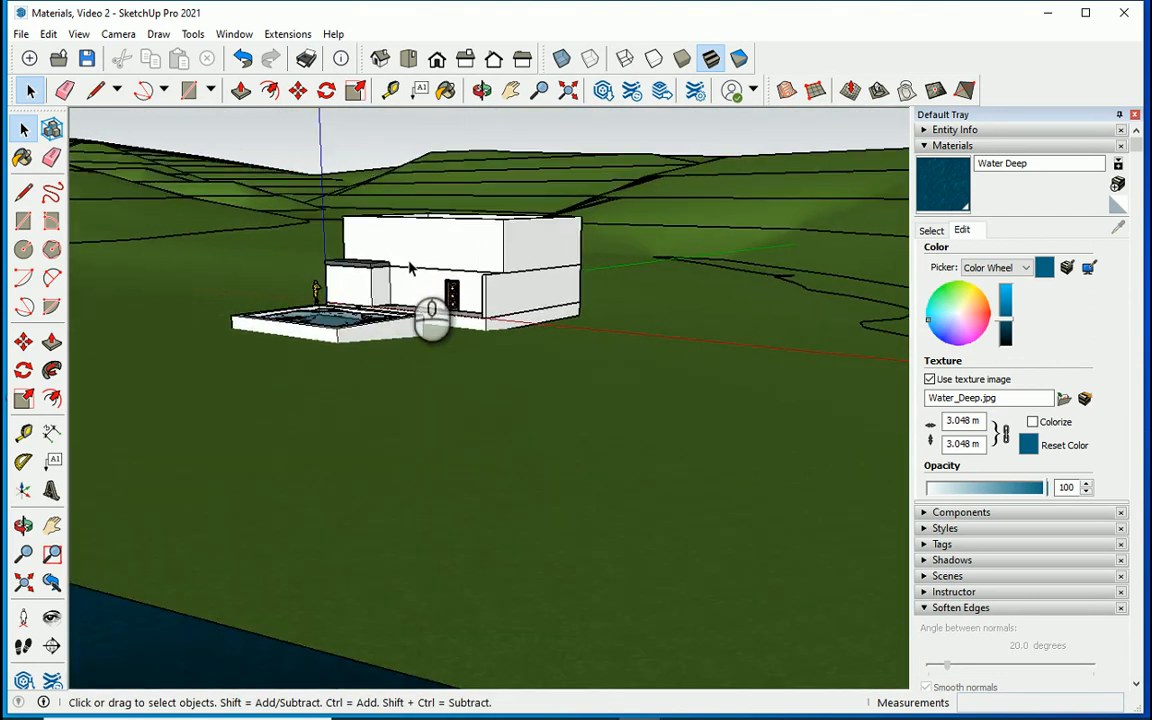
View the house and pool from above and open the Components Sampler collection of ready-made components
{"action": "scroll", "coordinate": [409, 268], "scroll_direction": "down", "scroll_amount": 3}
{"action": "middle_click_drag", "start_coordinate": [409, 318], "coordinate": [476, 507]}
{"action": "scroll", "coordinate": [411, 411], "scroll_direction": "up", "scroll_amount": 3}
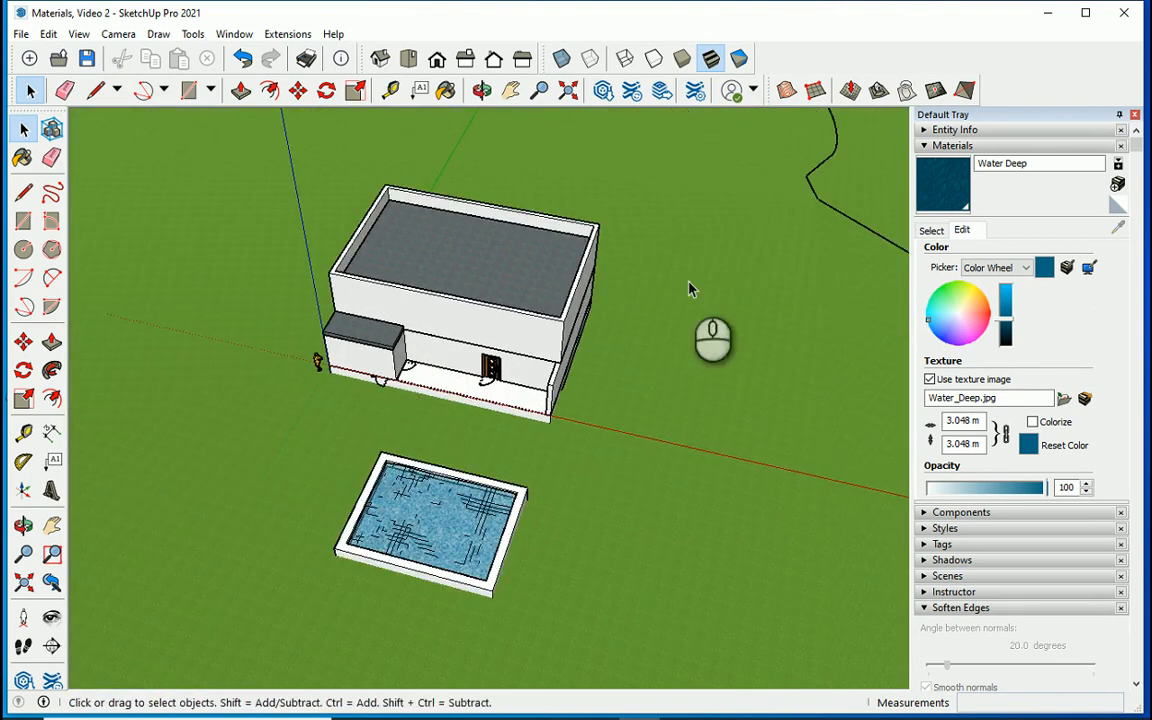
{"action": "left_click", "coordinate": [924, 146]}
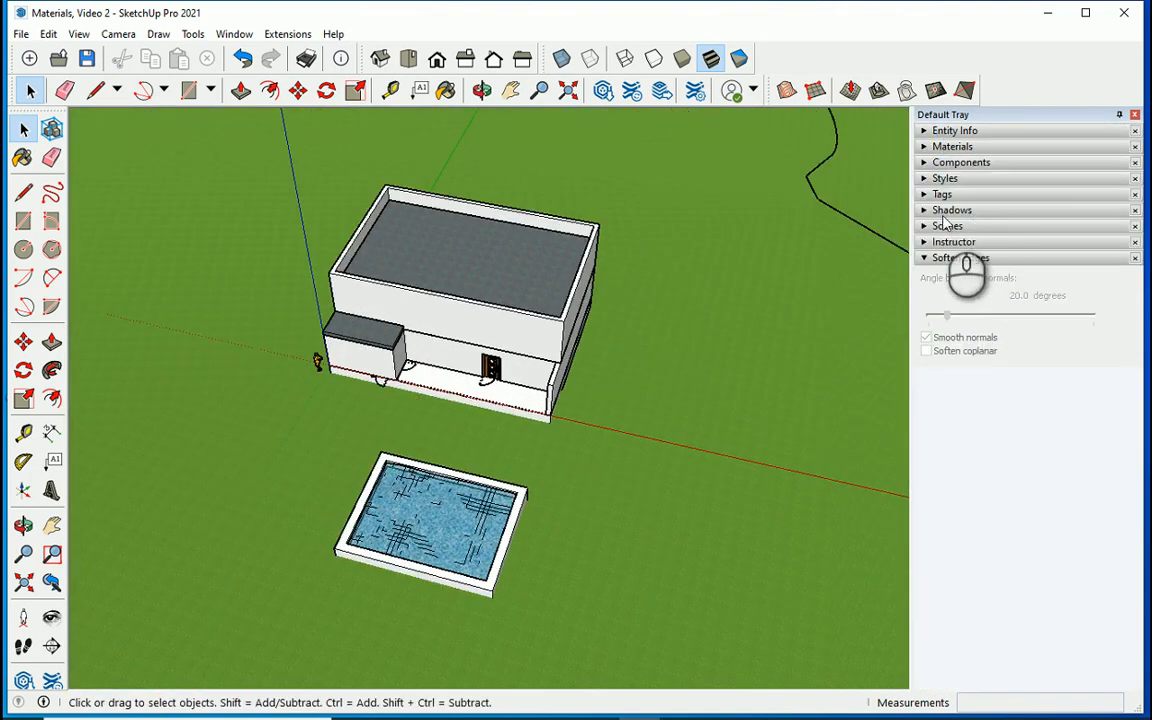
{"action": "left_click", "coordinate": [923, 161]}
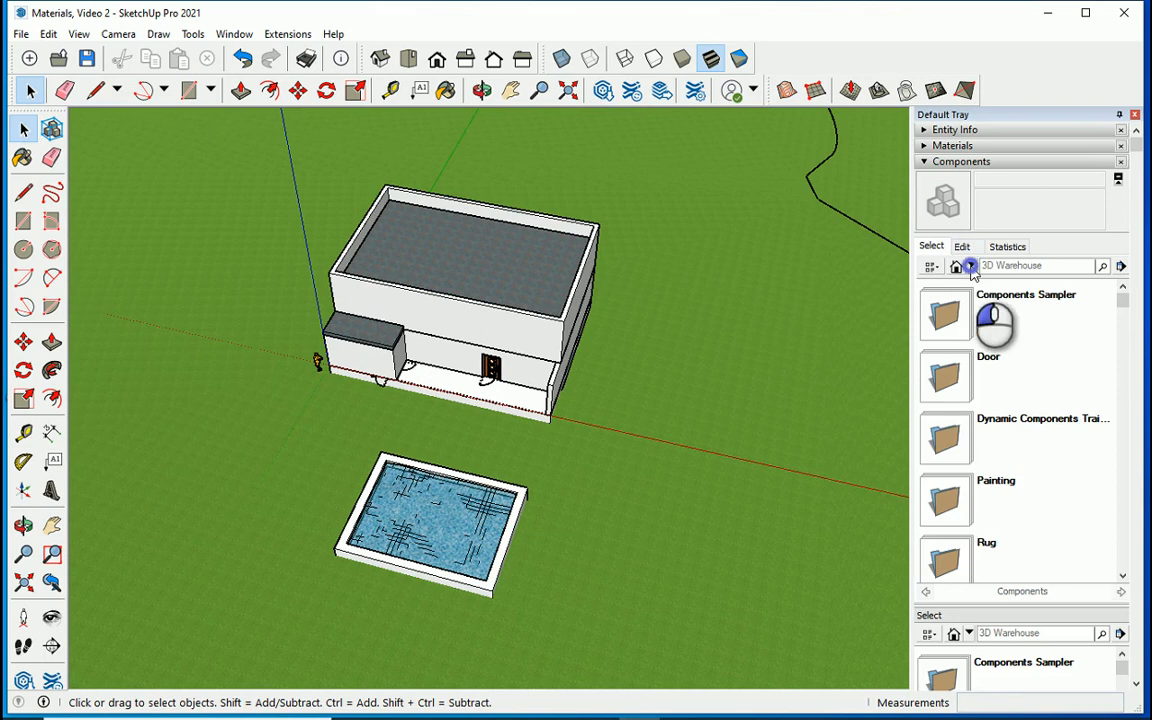
{"action": "left_click", "coordinate": [970, 266]}
{"action": "left_click", "coordinate": [973, 346]}
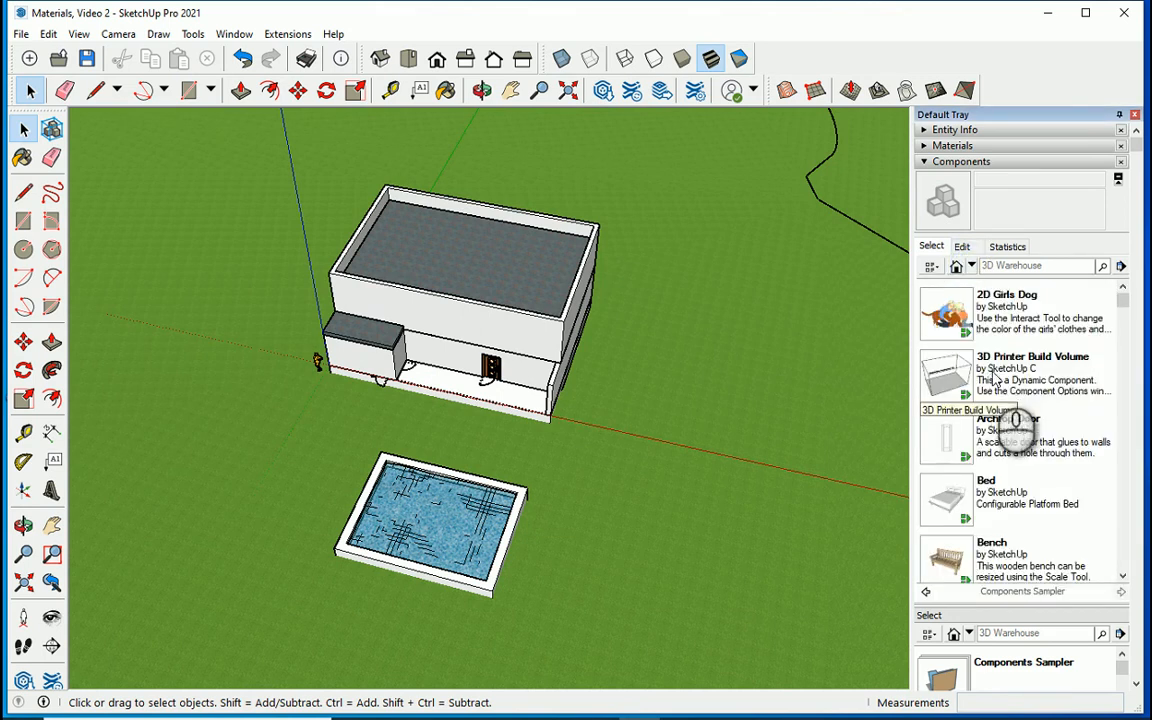
Look through the Components Sampler collection for trees to place around the house
{"action": "scroll", "coordinate": [995, 378], "scroll_direction": "down", "scroll_amount": 10}
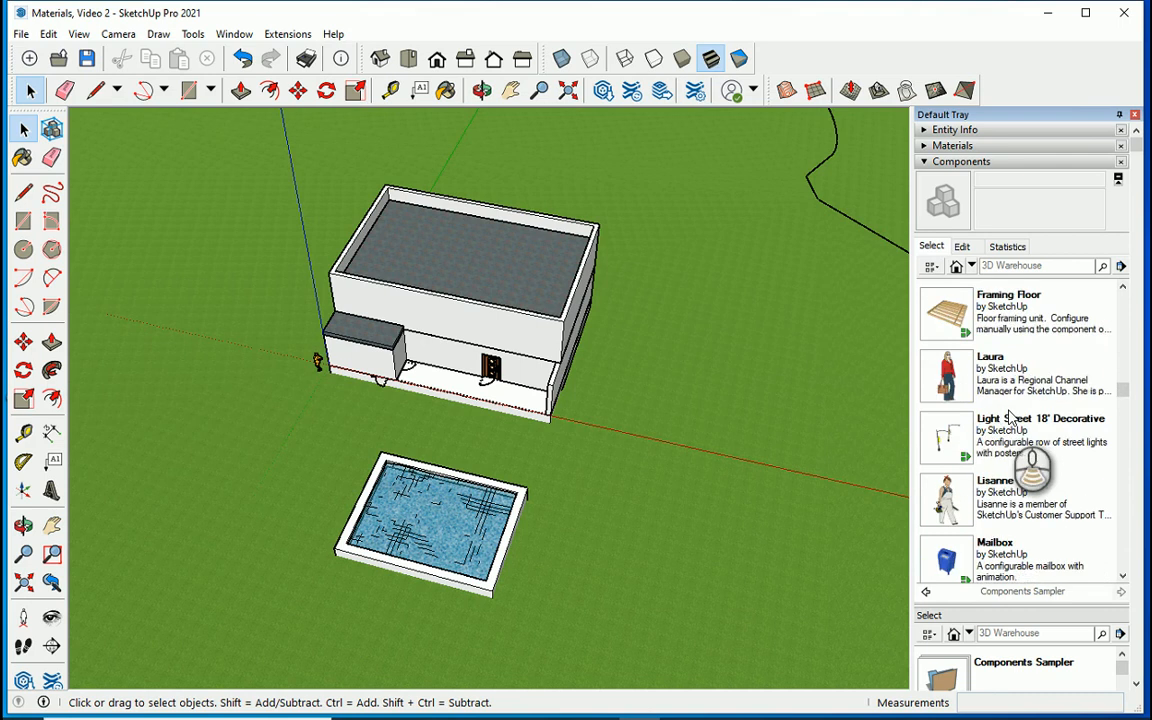
{"action": "scroll", "coordinate": [1010, 418], "scroll_direction": "down", "scroll_amount": 10}
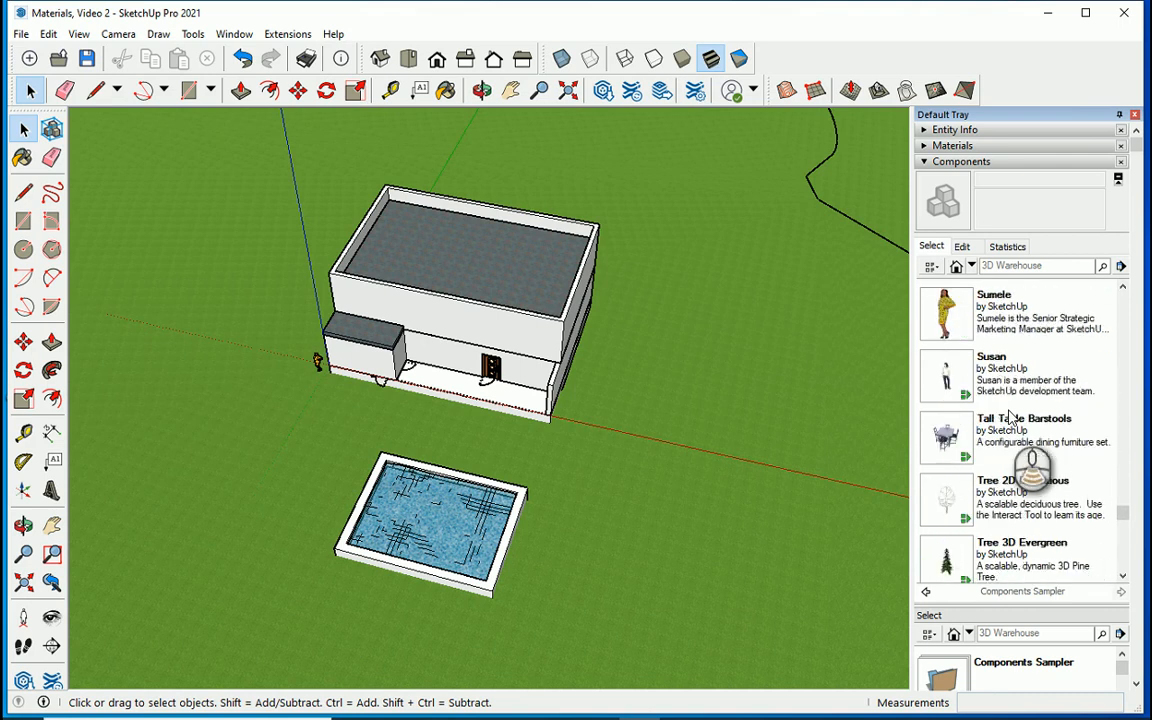
{"action": "scroll", "coordinate": [1010, 418], "scroll_direction": "down", "scroll_amount": 3}
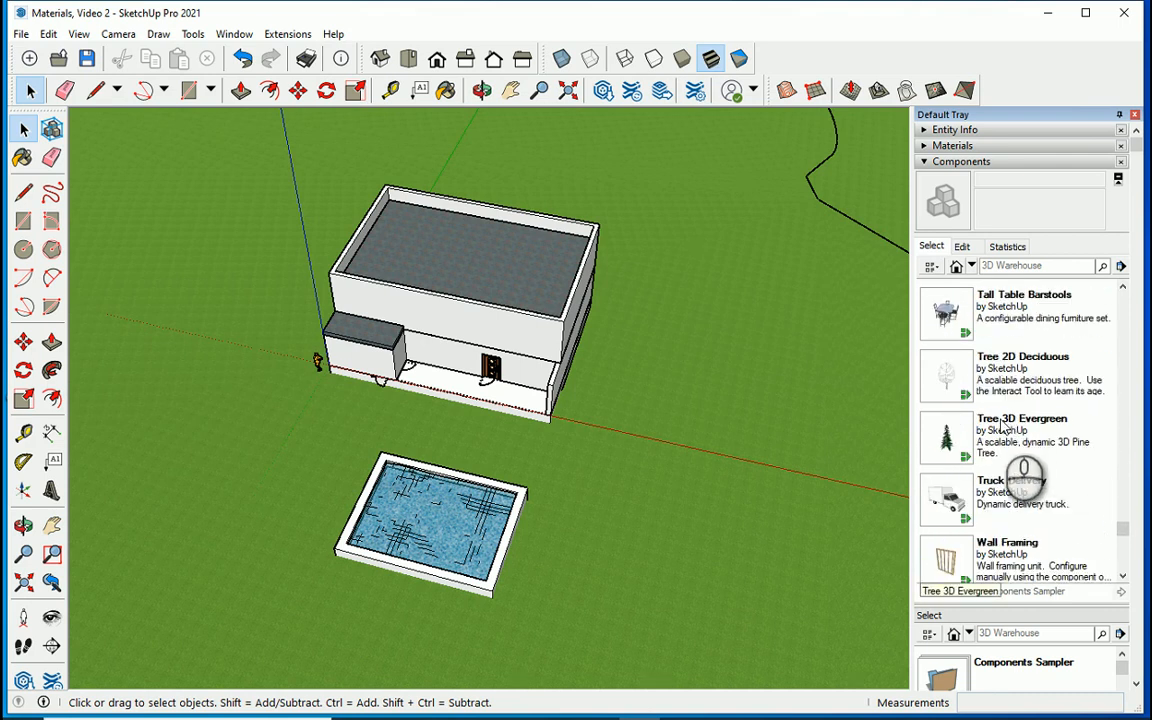
{"action": "scroll", "coordinate": [1010, 437], "scroll_direction": "down", "scroll_amount": 3}
{"action": "scroll", "coordinate": [1010, 440], "scroll_direction": "up", "scroll_amount": 4}
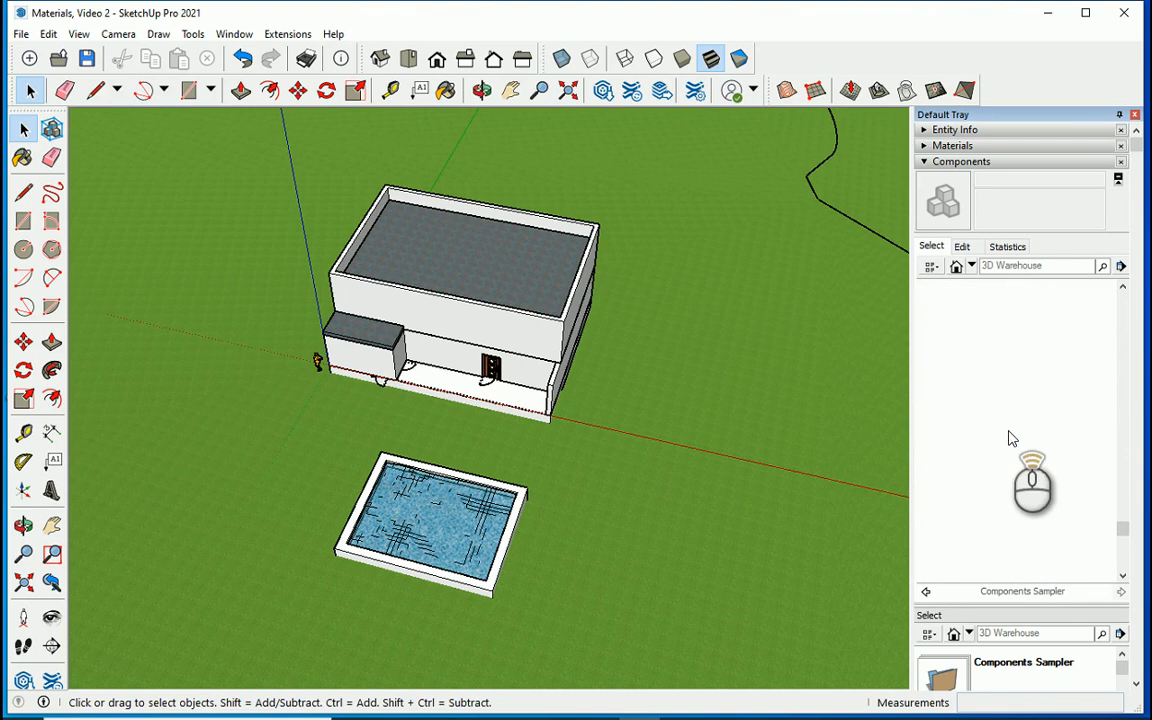
{"action": "scroll", "coordinate": [997, 495], "scroll_direction": "up", "scroll_amount": 20}
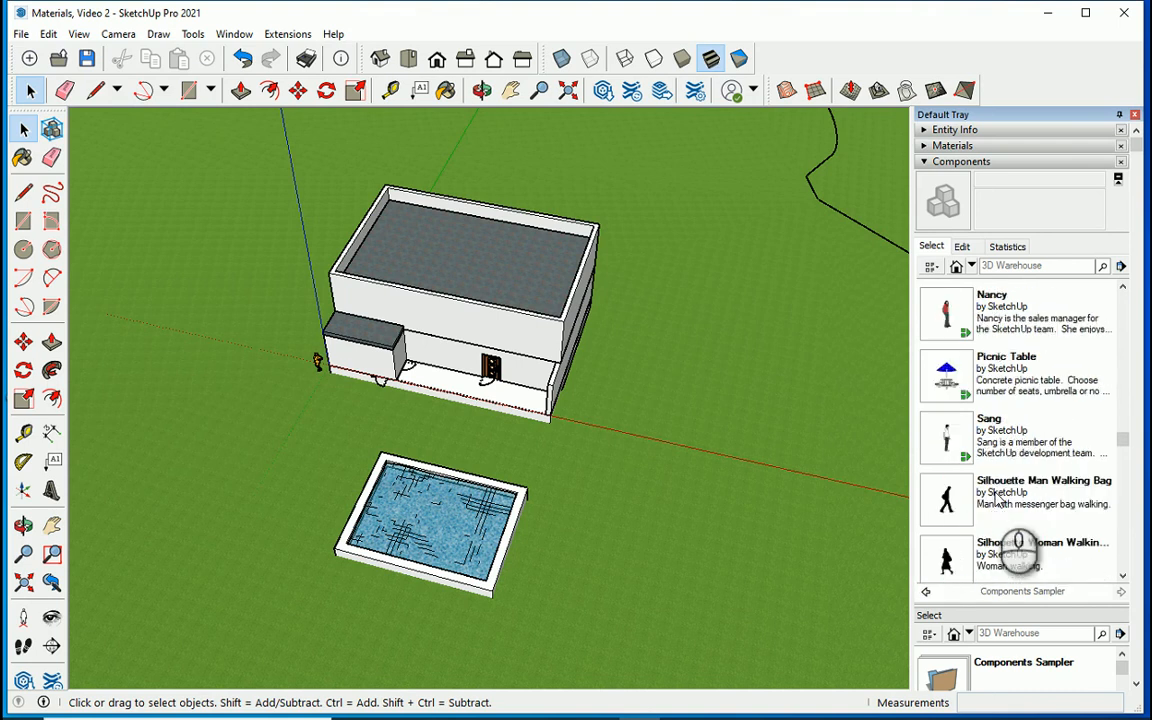
{"action": "scroll", "coordinate": [997, 495], "scroll_direction": "up", "scroll_amount": 2}
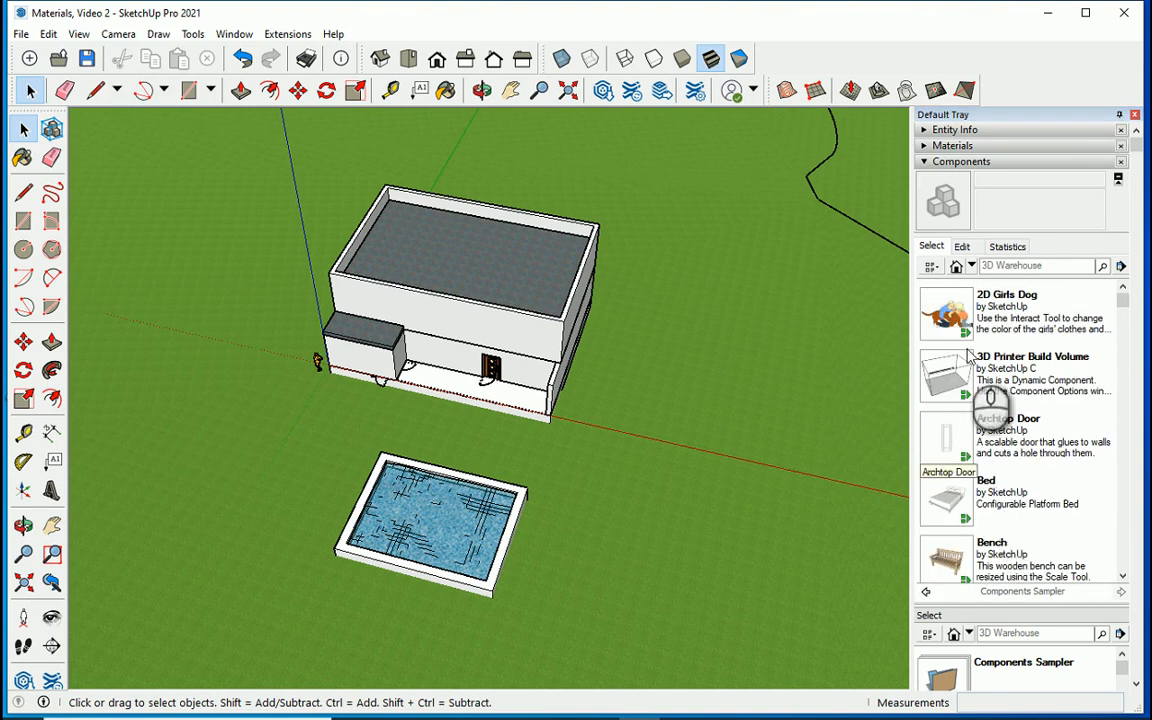
Open 3D Warehouse and search it for "tree"
{"action": "left_click", "coordinate": [606, 91]}
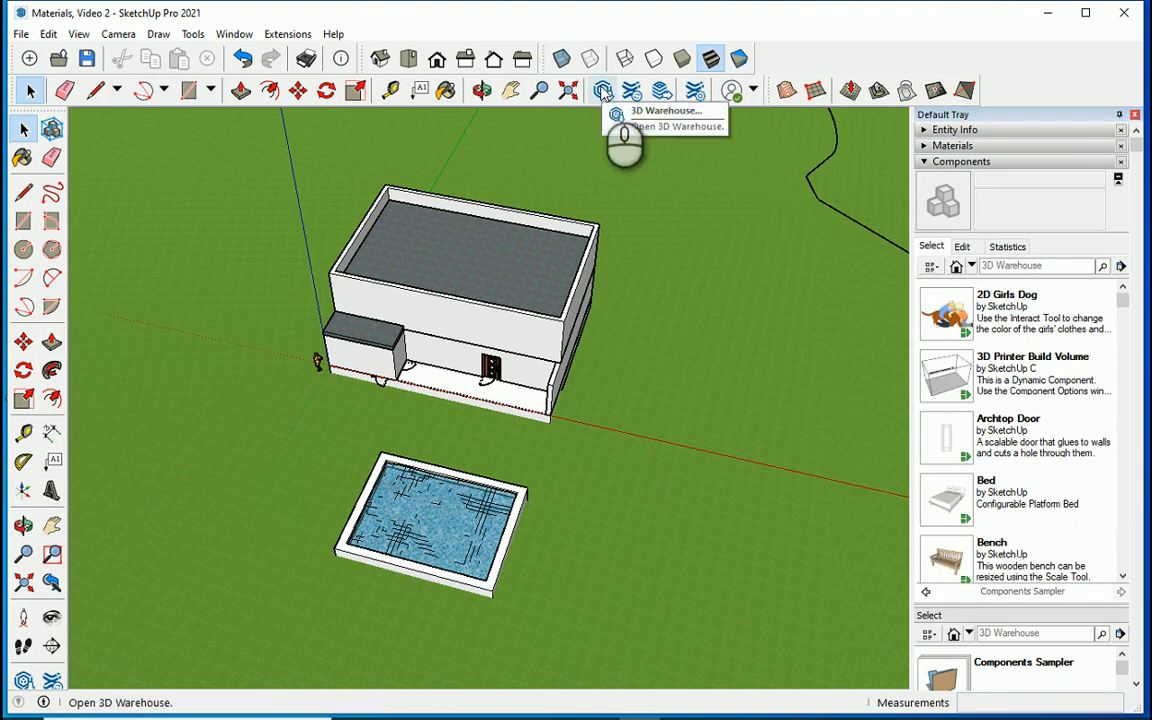
{"action": "left_click", "coordinate": [650, 110]}
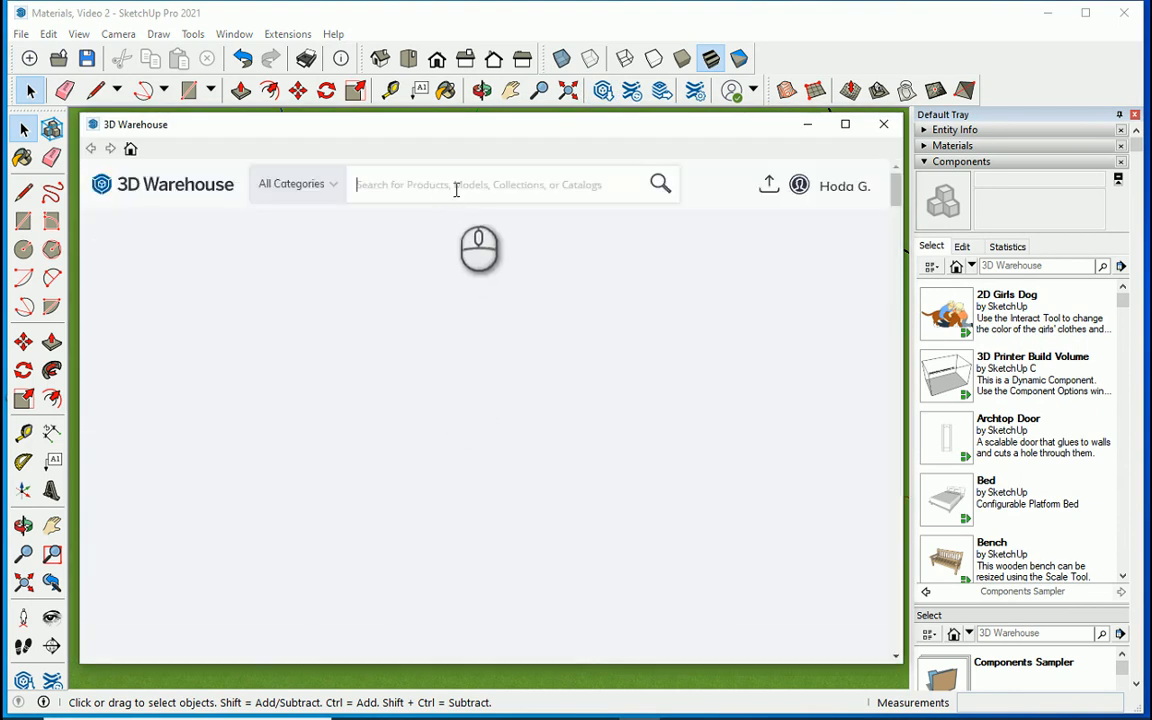
{"action": "left_click", "coordinate": [457, 188]}
{"action": "type", "text": "tree"}
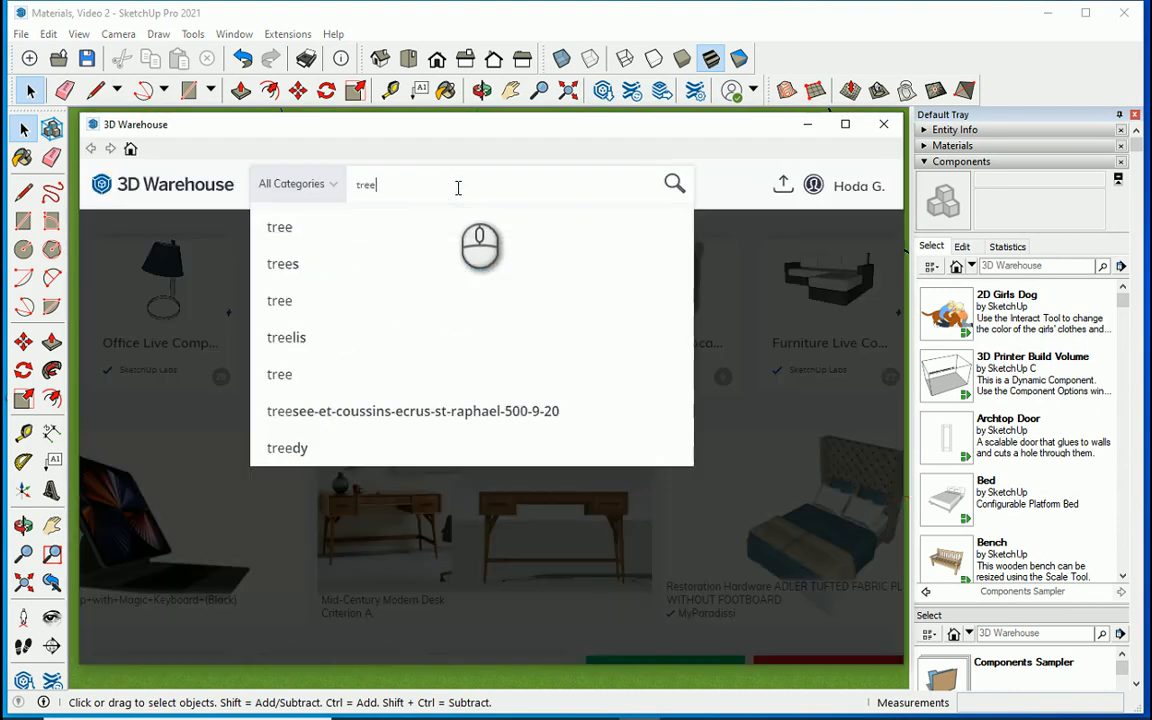
{"action": "key", "text": "Return"}
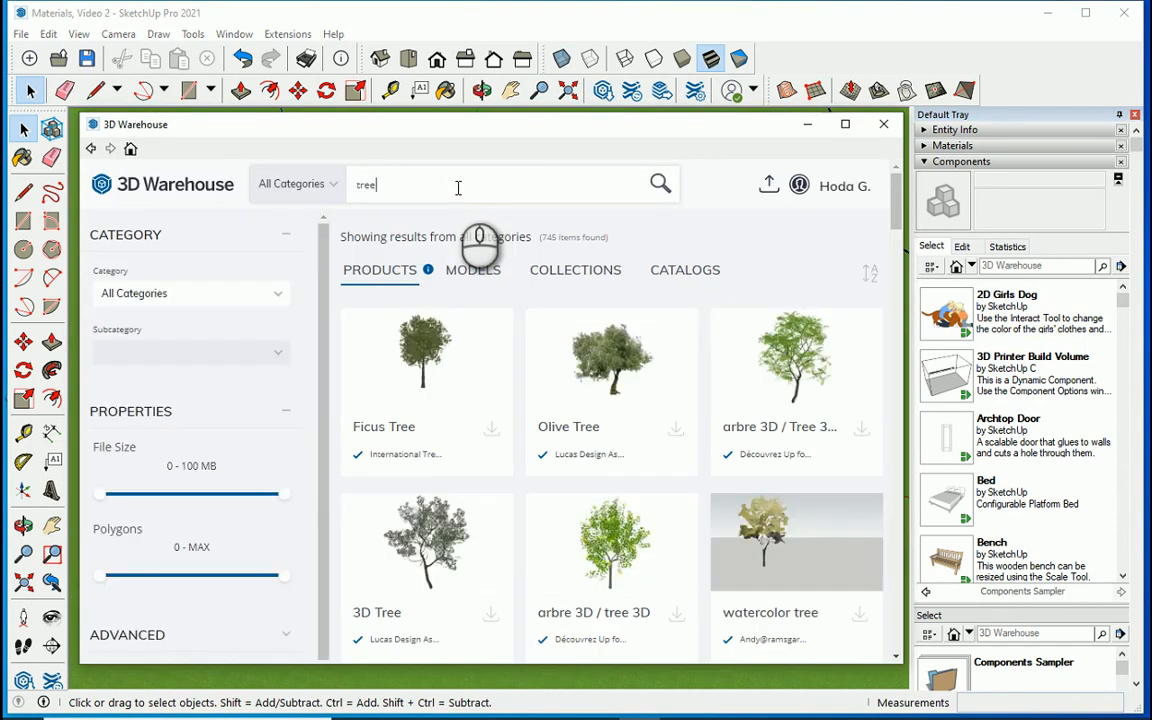
Examine the polygon and file size details of Ficus Tree and Skatter Tree 03 Billboard and browse the other tree results
{"action": "left_click", "coordinate": [421, 348]}
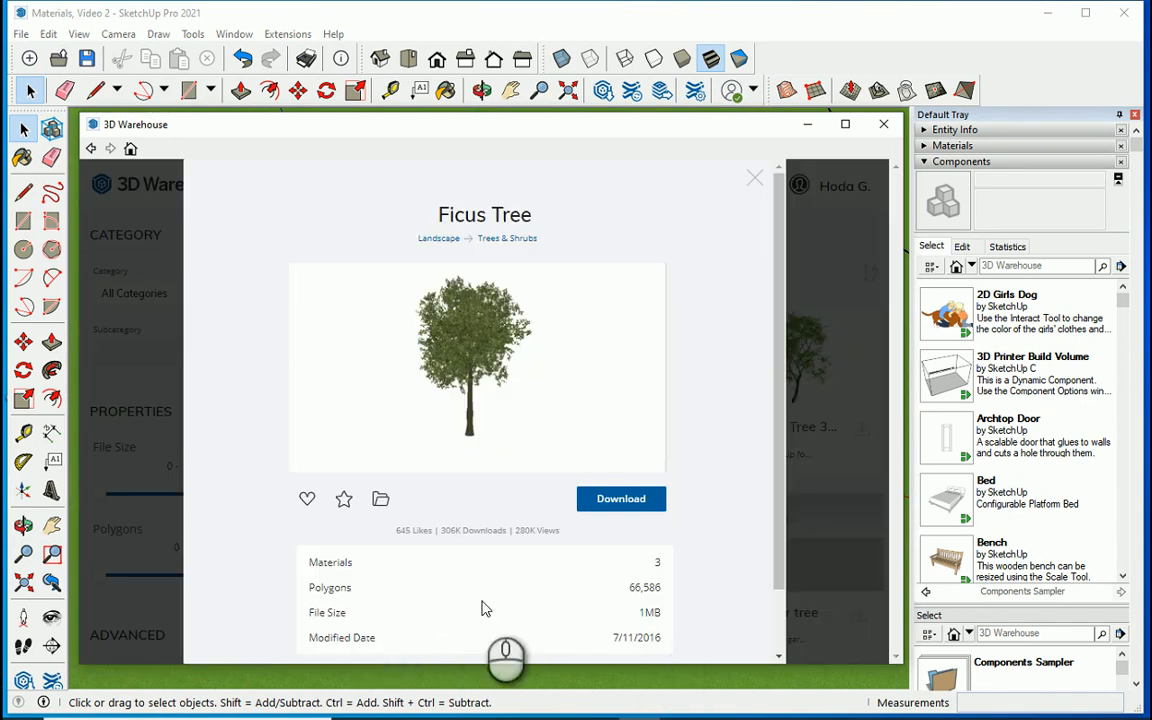
{"action": "left_click", "coordinate": [845, 234]}
{"action": "scroll", "coordinate": [620, 330], "scroll_direction": "down", "scroll_amount": 4}
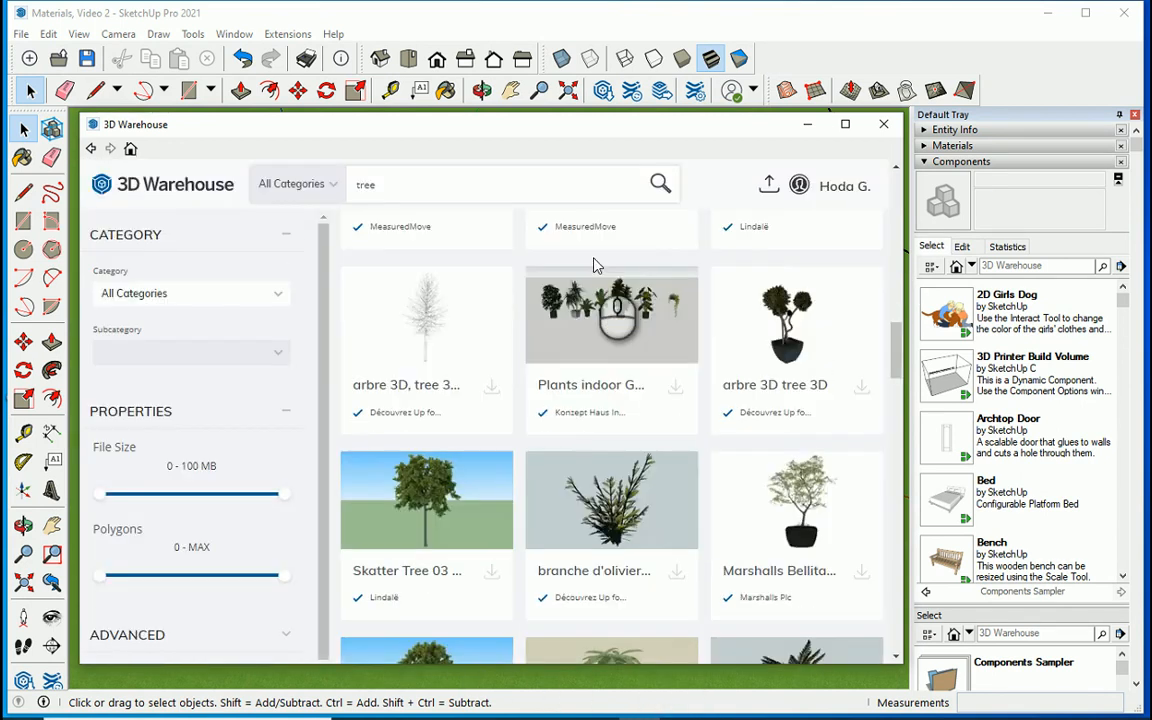
{"action": "left_click", "coordinate": [412, 408]}
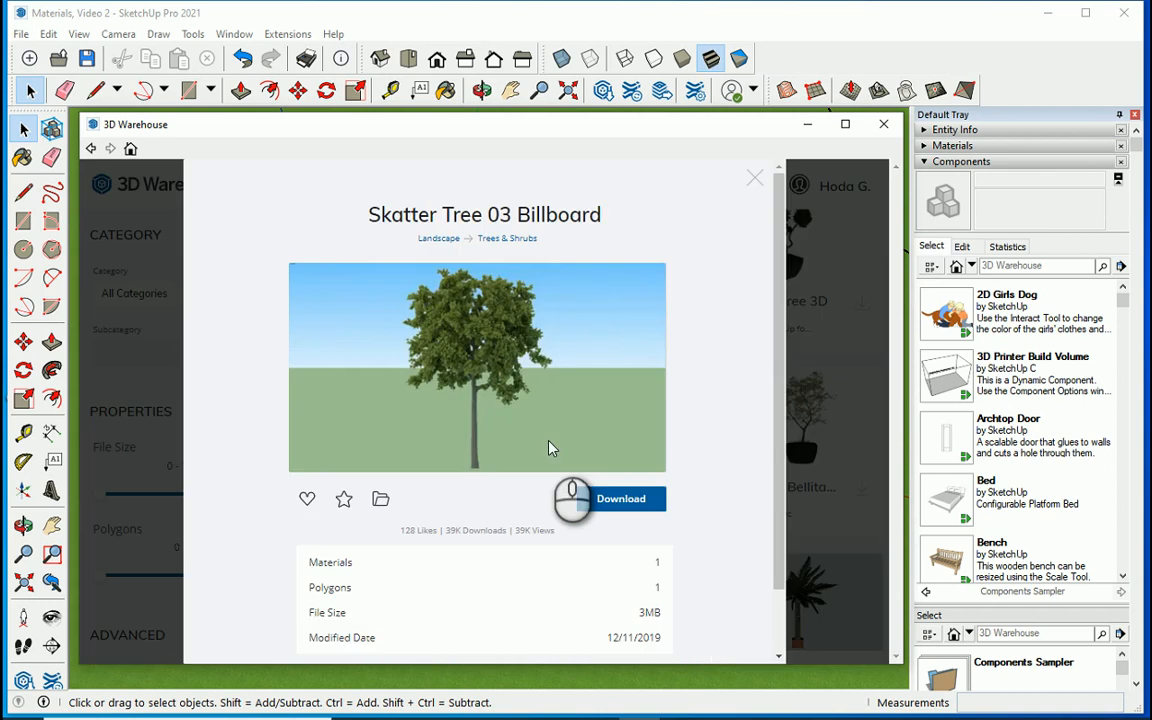
{"action": "left_click", "coordinate": [817, 498]}
{"action": "scroll", "coordinate": [680, 432], "scroll_direction": "down", "scroll_amount": 7}
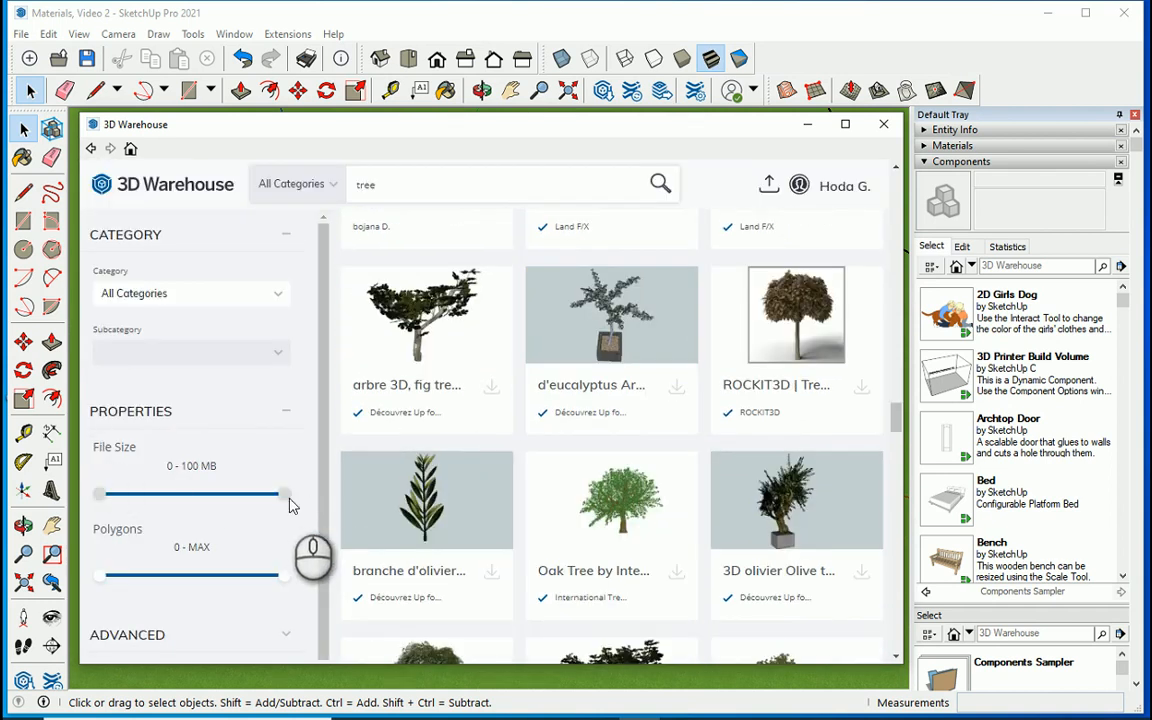
{"action": "scroll", "coordinate": [527, 468], "scroll_direction": "up", "scroll_amount": 10}
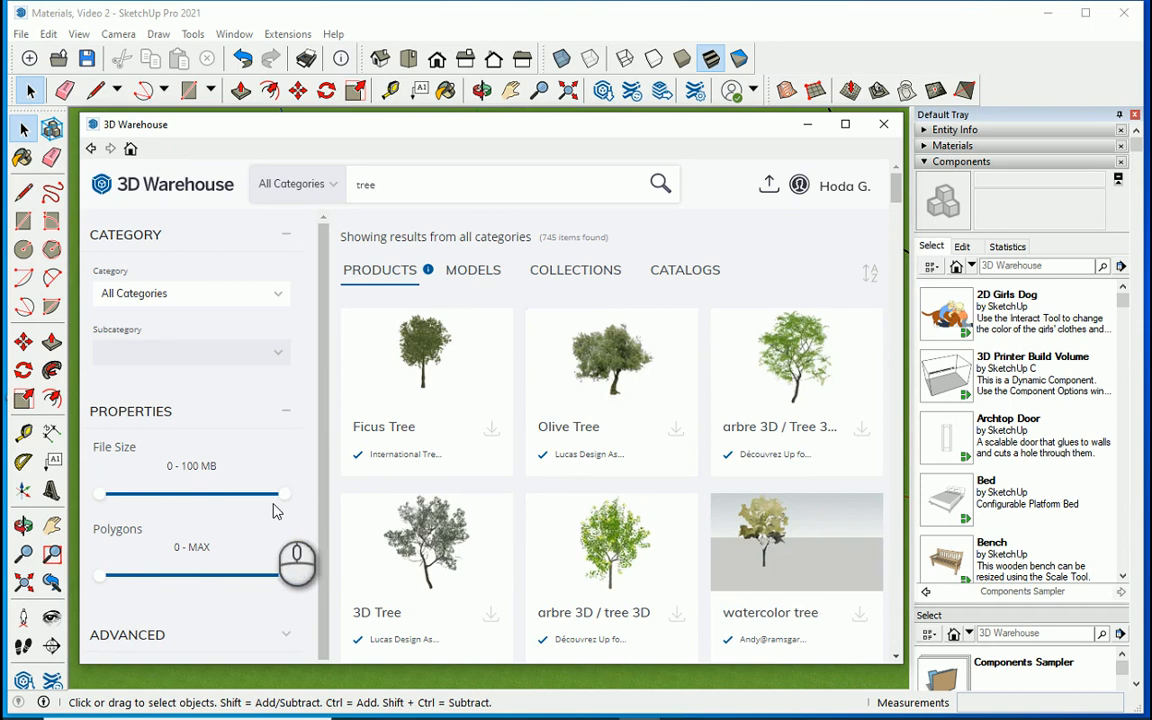
Narrow the tree results to a file size of 0 - 1 MB, checking the Ficus Tree's details along the way
{"action": "left_click_drag", "start_coordinate": [281, 493], "coordinate": [128, 513]}
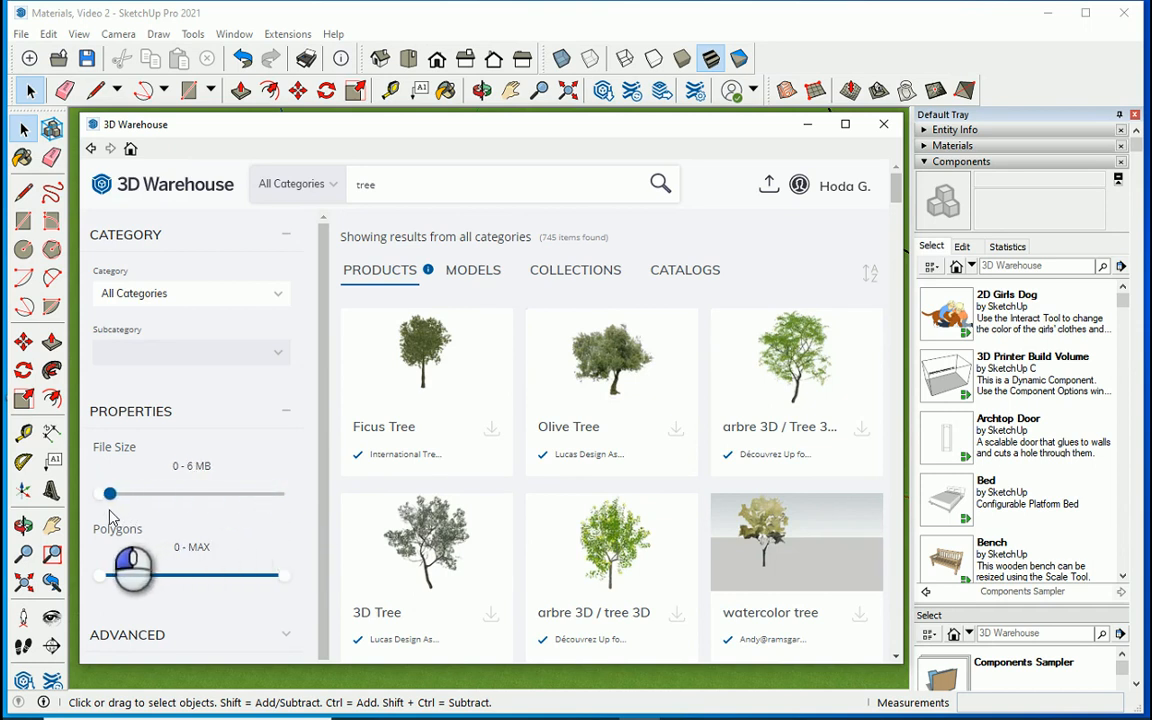
{"action": "left_click_drag", "start_coordinate": [104, 510], "coordinate": [102, 511]}
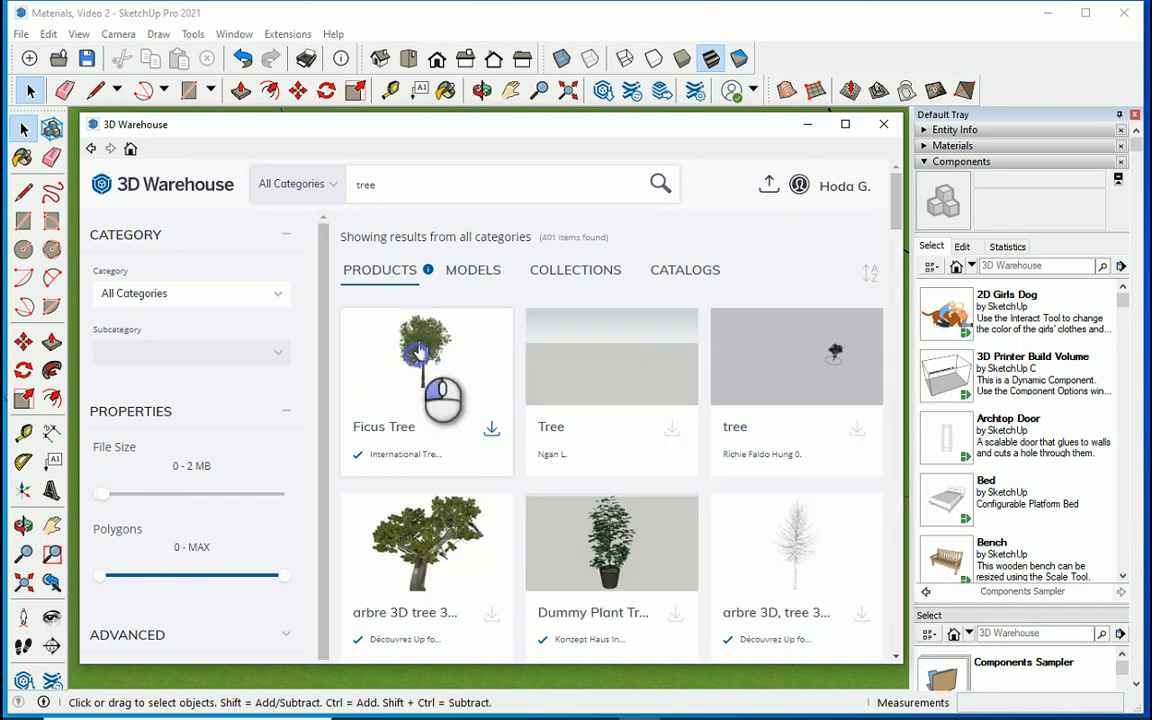
{"action": "left_click", "coordinate": [428, 384]}
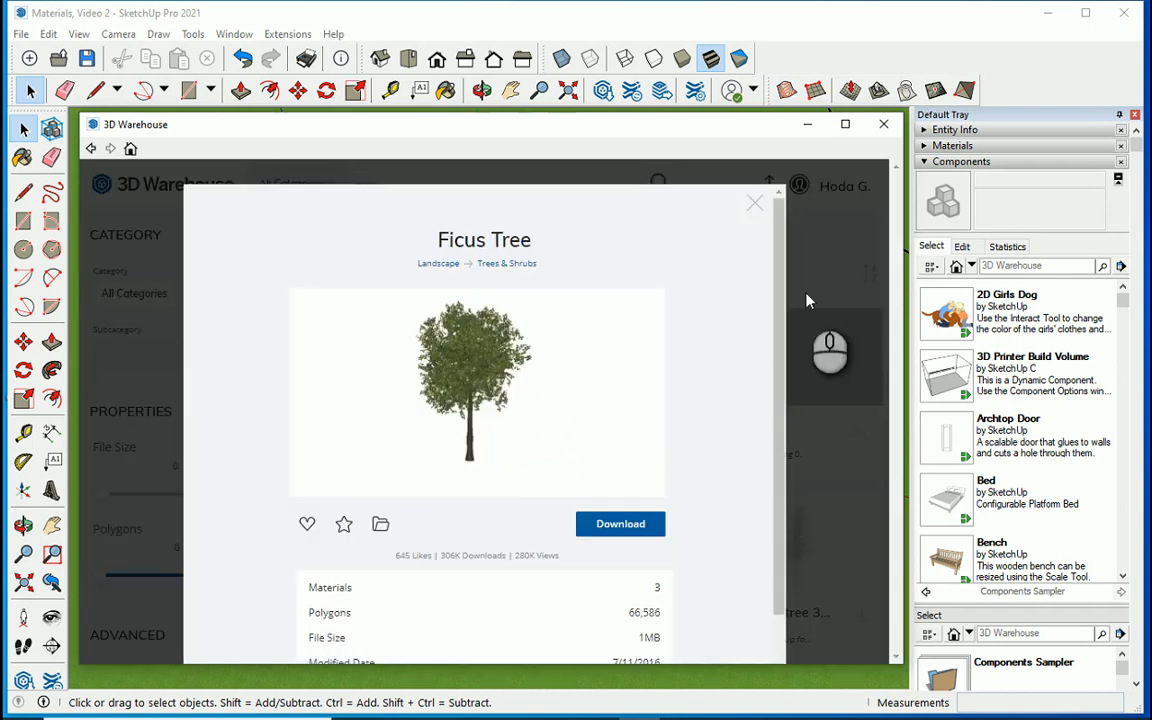
{"action": "left_click", "coordinate": [754, 204]}
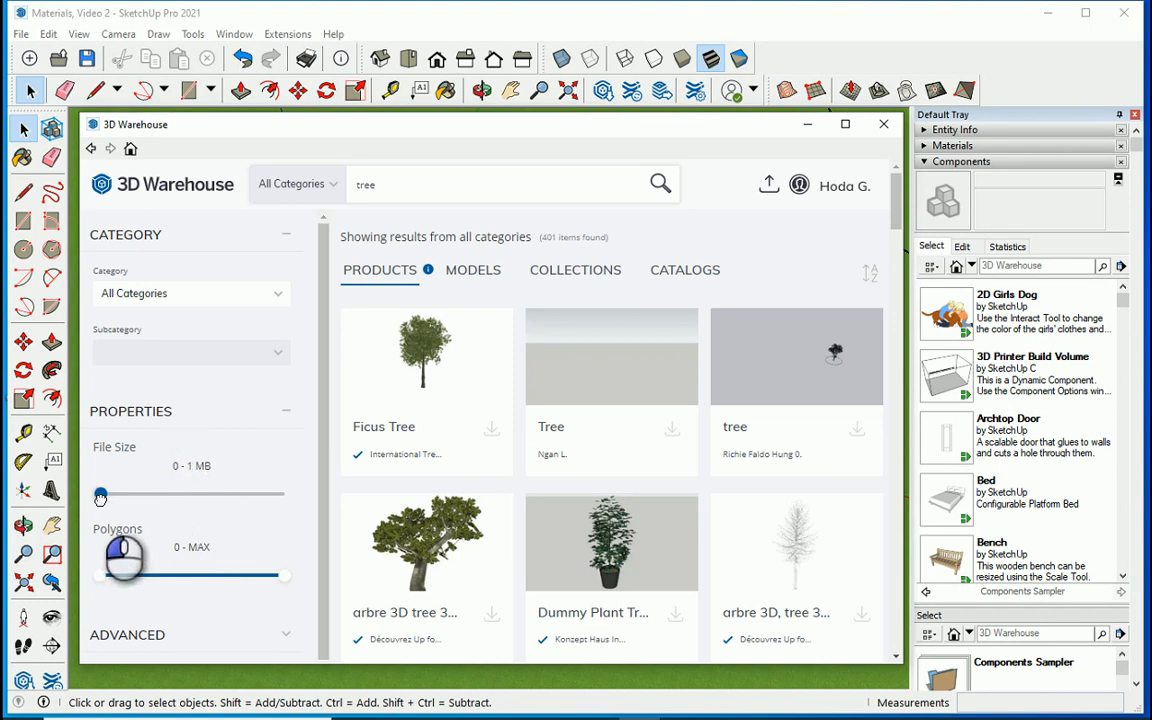
{"action": "left_click", "coordinate": [100, 497]}
Browse the size-filtered trees and examine the polygon count and file size of the Land F/X Chamaerops palm
{"action": "scroll", "coordinate": [500, 416], "scroll_direction": "down", "scroll_amount": 1}
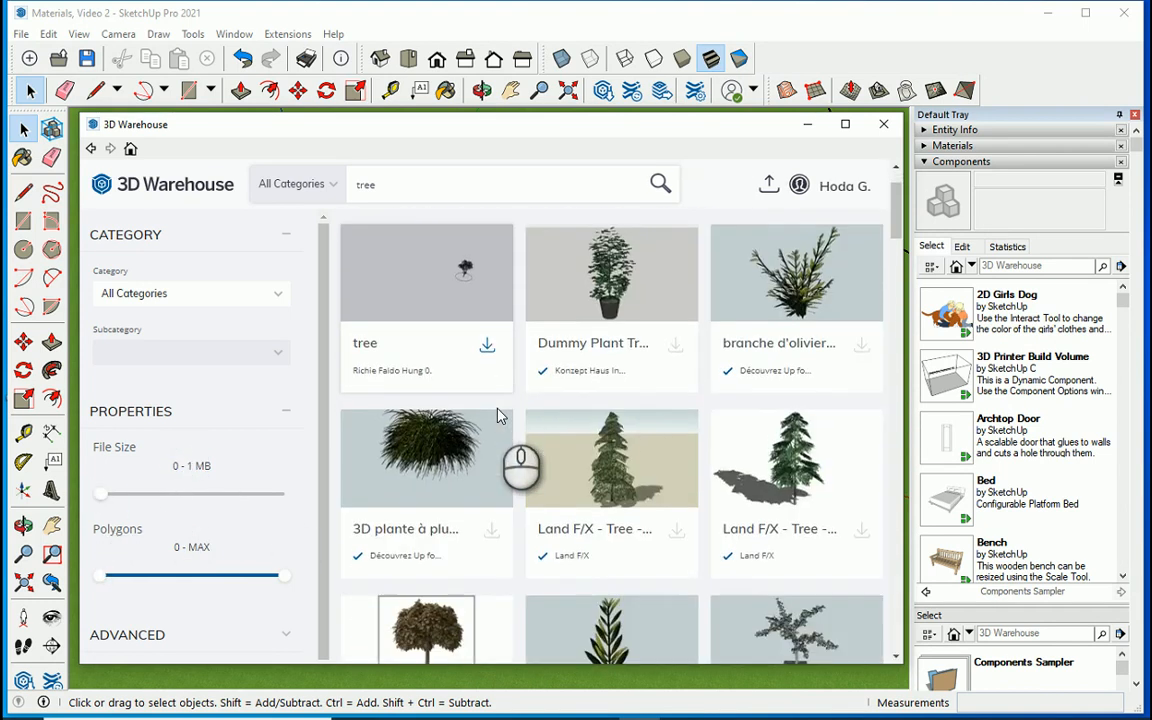
{"action": "scroll", "coordinate": [500, 416], "scroll_direction": "down", "scroll_amount": 4}
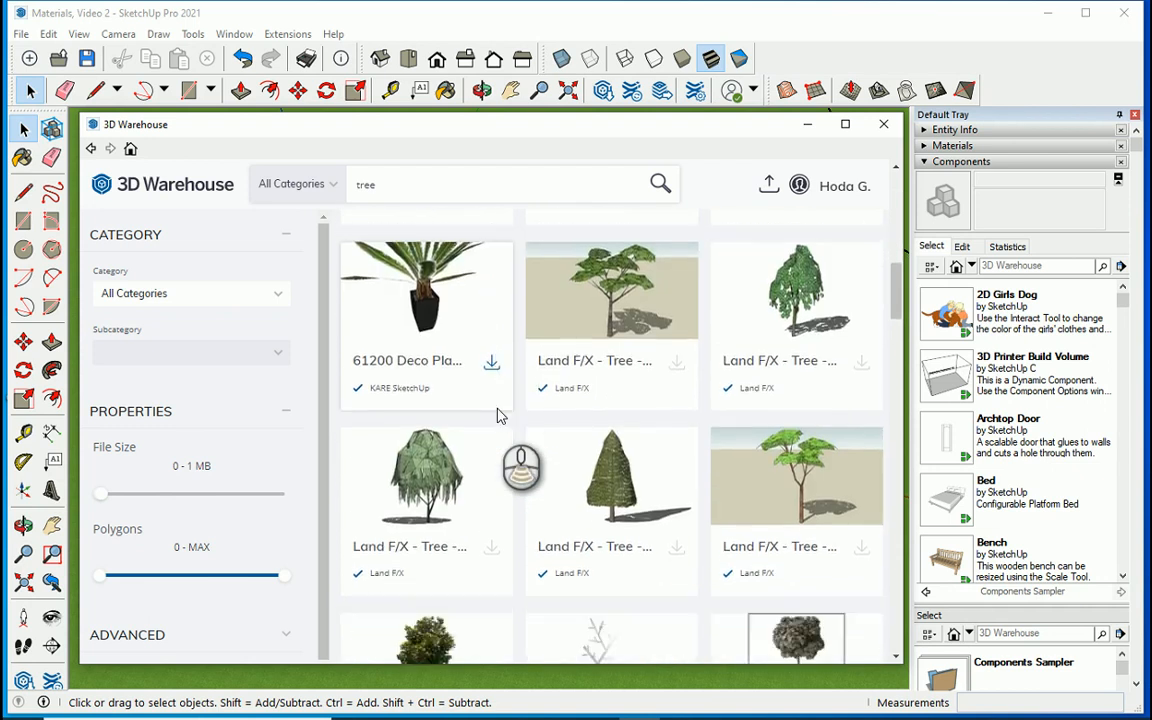
{"action": "scroll", "coordinate": [500, 416], "scroll_direction": "down", "scroll_amount": 4}
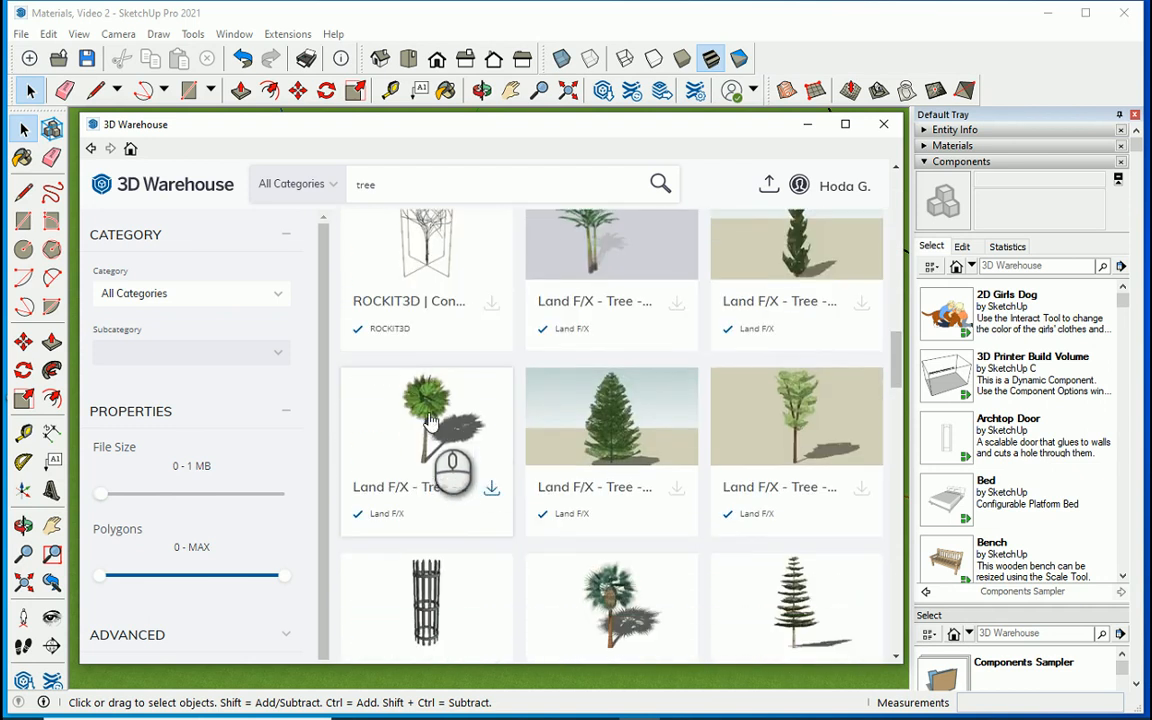
{"action": "left_click", "coordinate": [430, 418]}
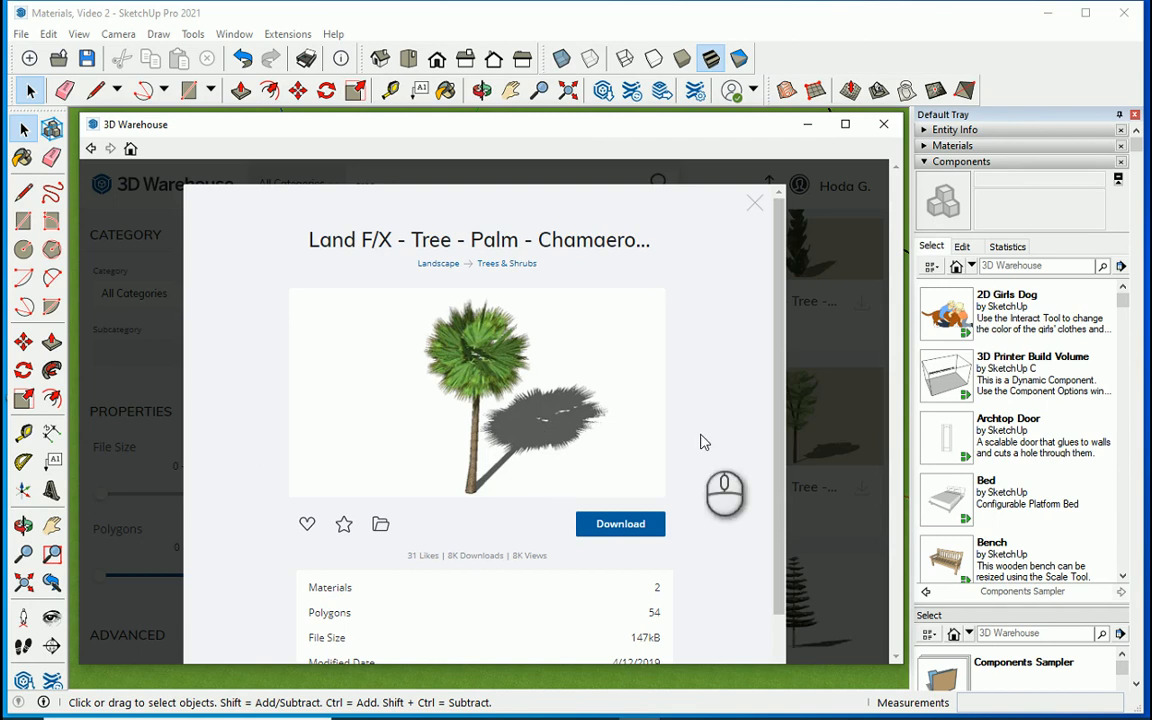
{"action": "left_click", "coordinate": [810, 434]}
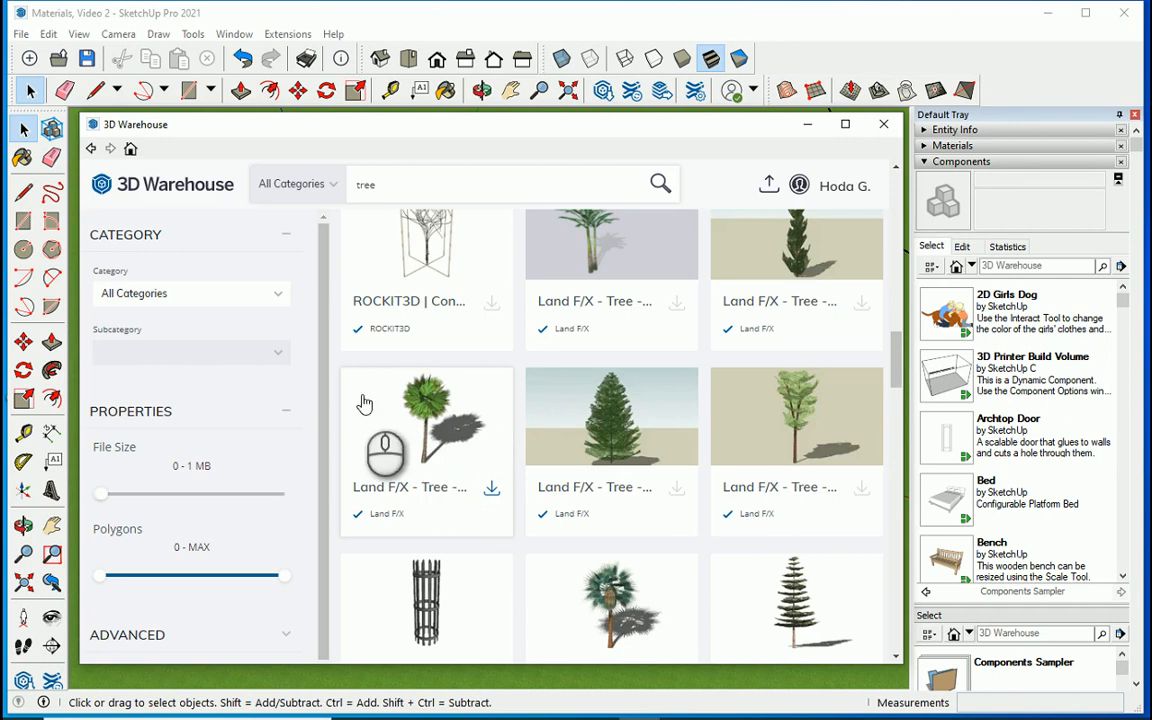
{"action": "scroll", "coordinate": [496, 463], "scroll_direction": "down", "scroll_amount": 1}
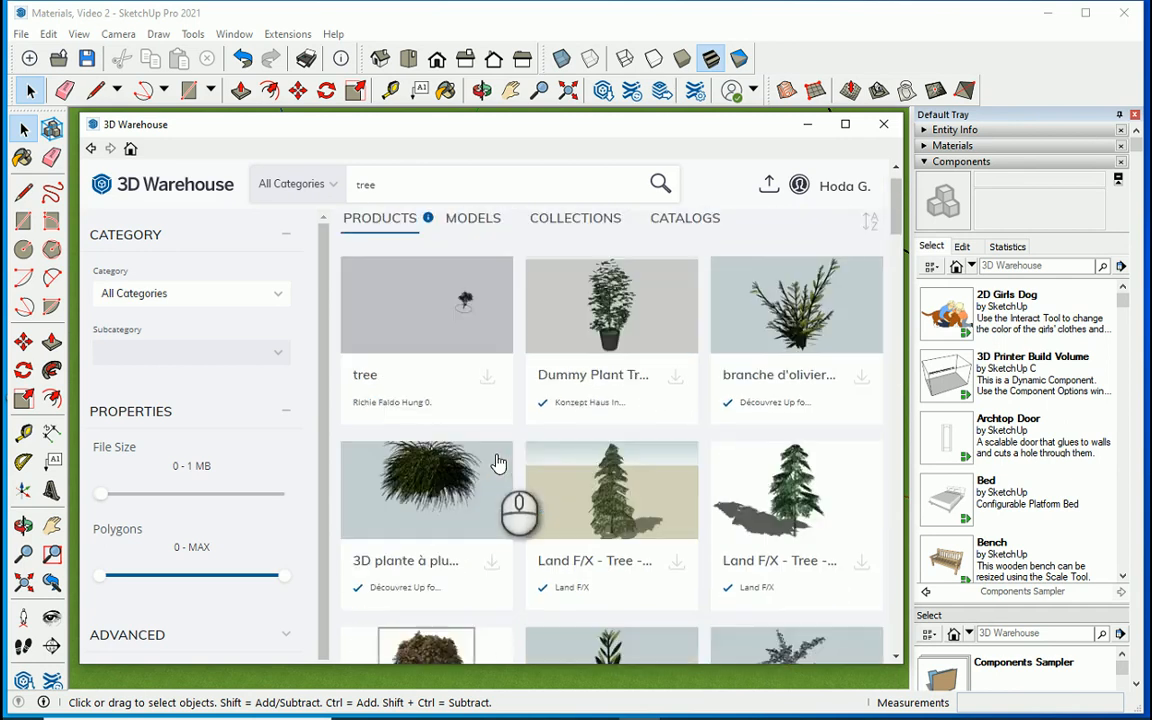
{"action": "scroll", "coordinate": [496, 463], "scroll_direction": "down", "scroll_amount": 5}
{"action": "scroll", "coordinate": [496, 463], "scroll_direction": "down", "scroll_amount": 4}
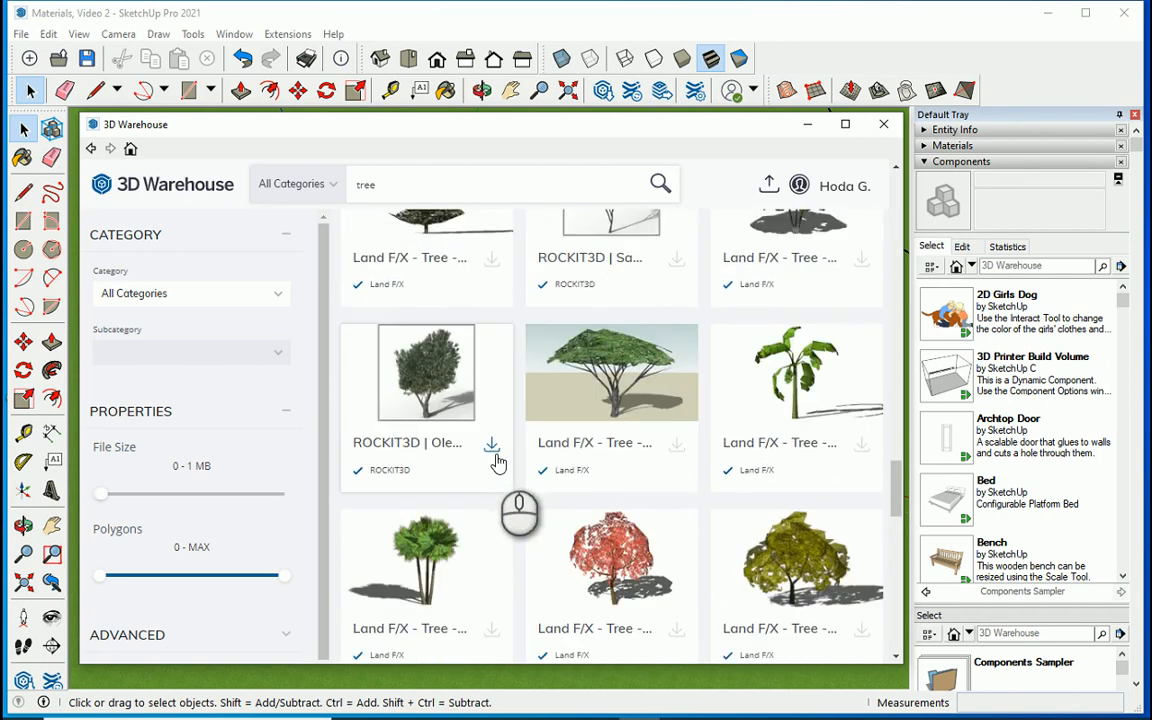
{"action": "scroll", "coordinate": [496, 463], "scroll_direction": "down", "scroll_amount": 8}
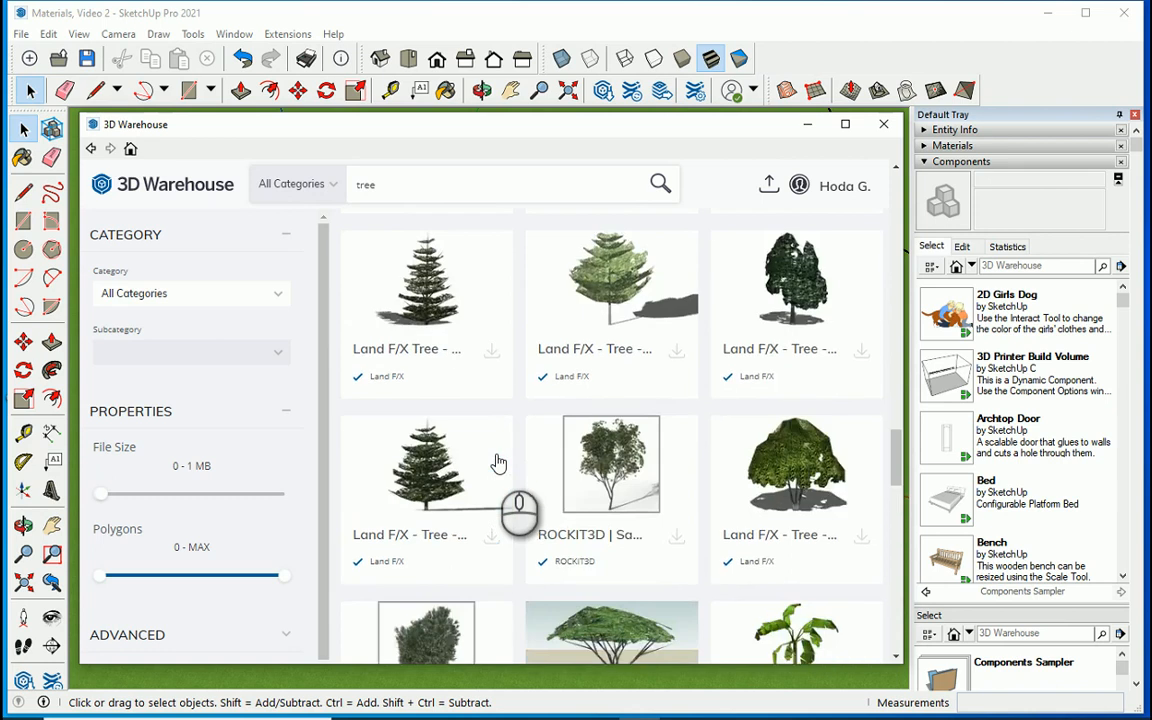
Load the Land F/X Chamaerops palm directly into the model and place it on the grass beside the house's front corner
{"action": "left_click", "coordinate": [470, 458]}
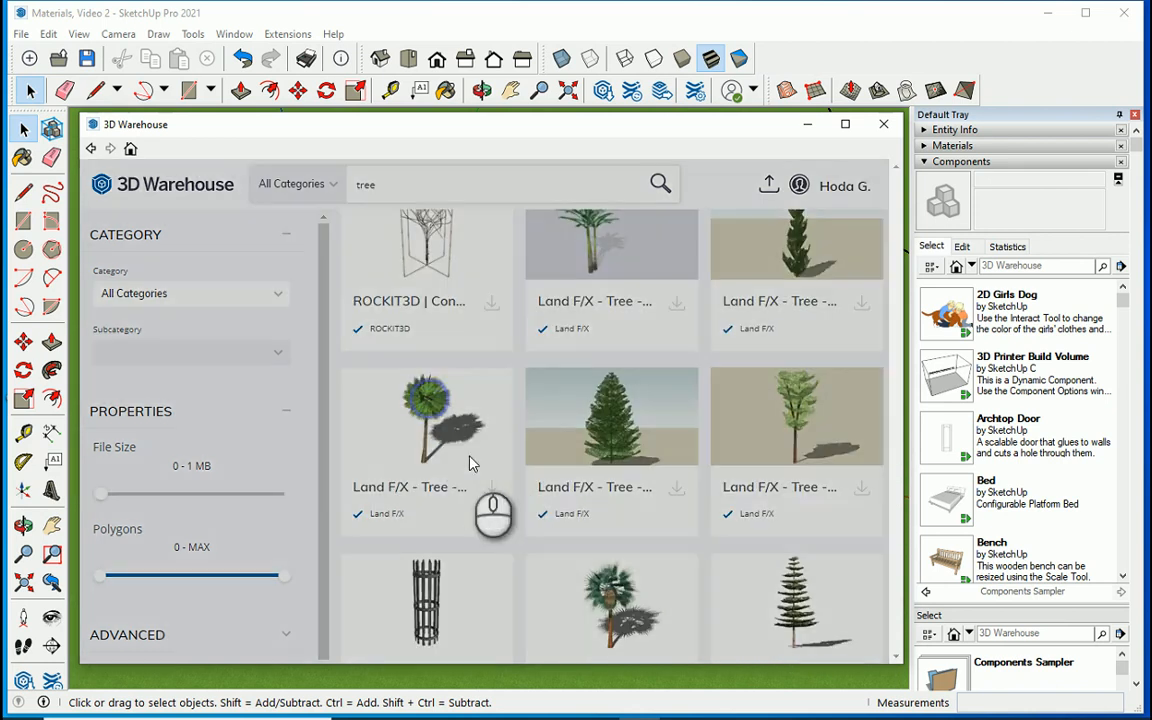
{"action": "left_click", "coordinate": [597, 499]}
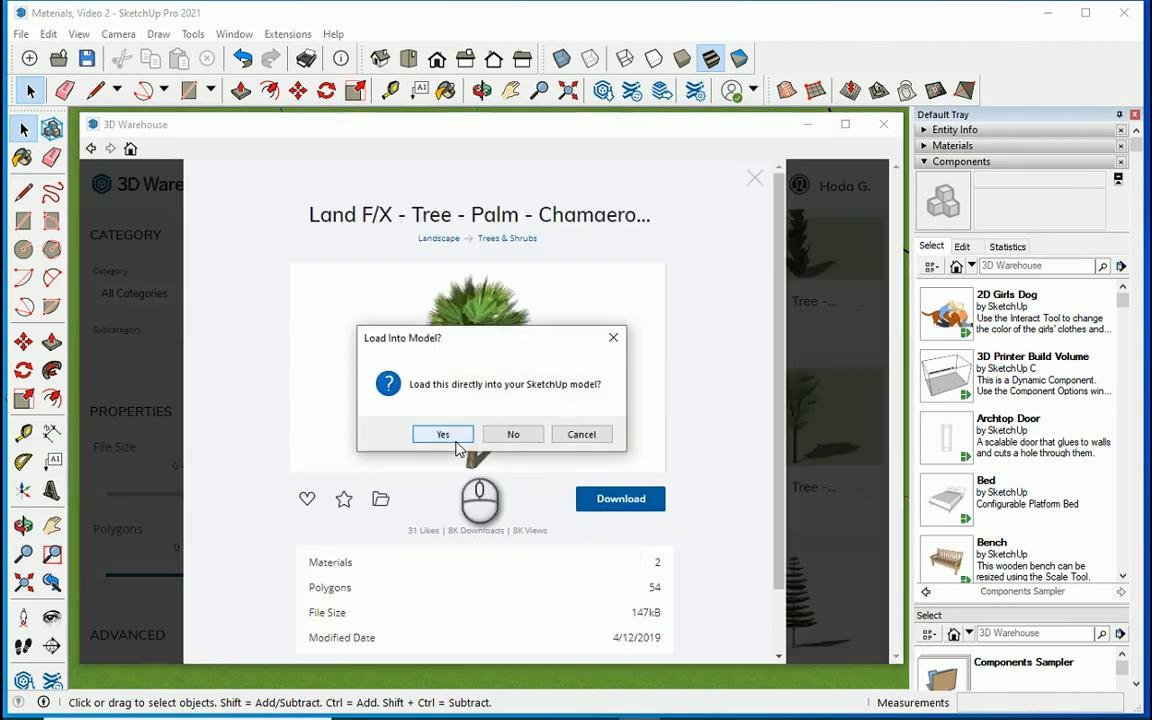
{"action": "left_click", "coordinate": [449, 440]}
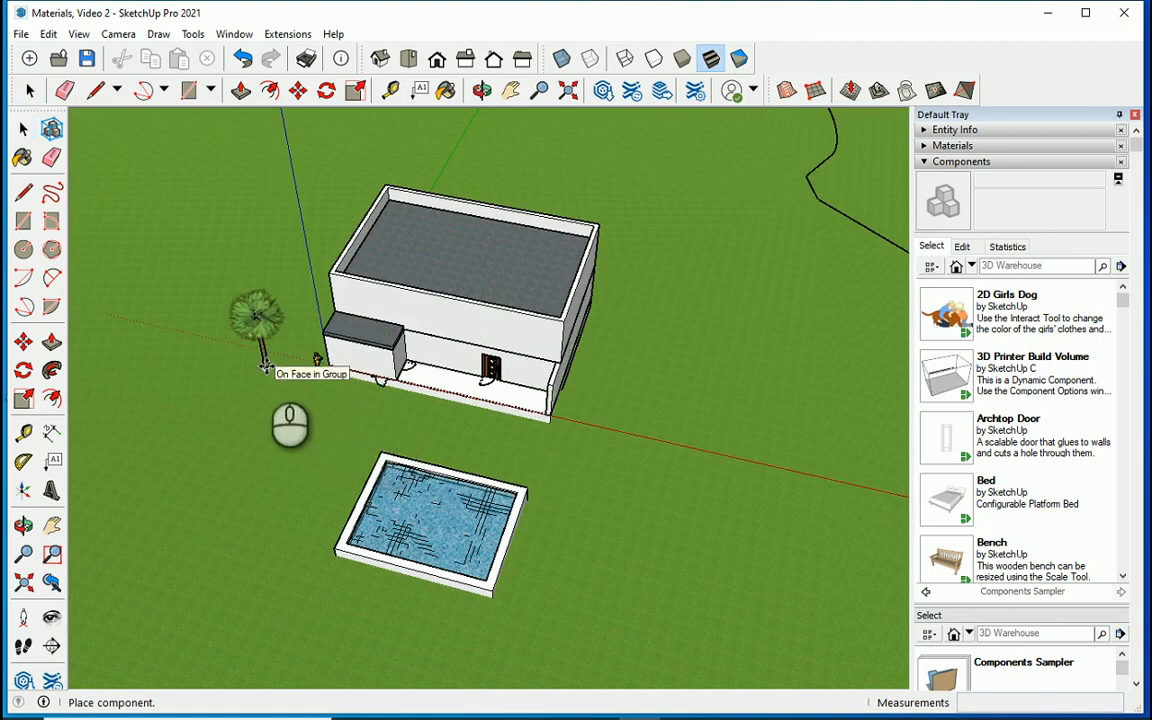
{"action": "scroll", "coordinate": [290, 362], "scroll_direction": "down", "scroll_amount": 2}
{"action": "scroll", "coordinate": [288, 362], "scroll_direction": "up", "scroll_amount": 3}
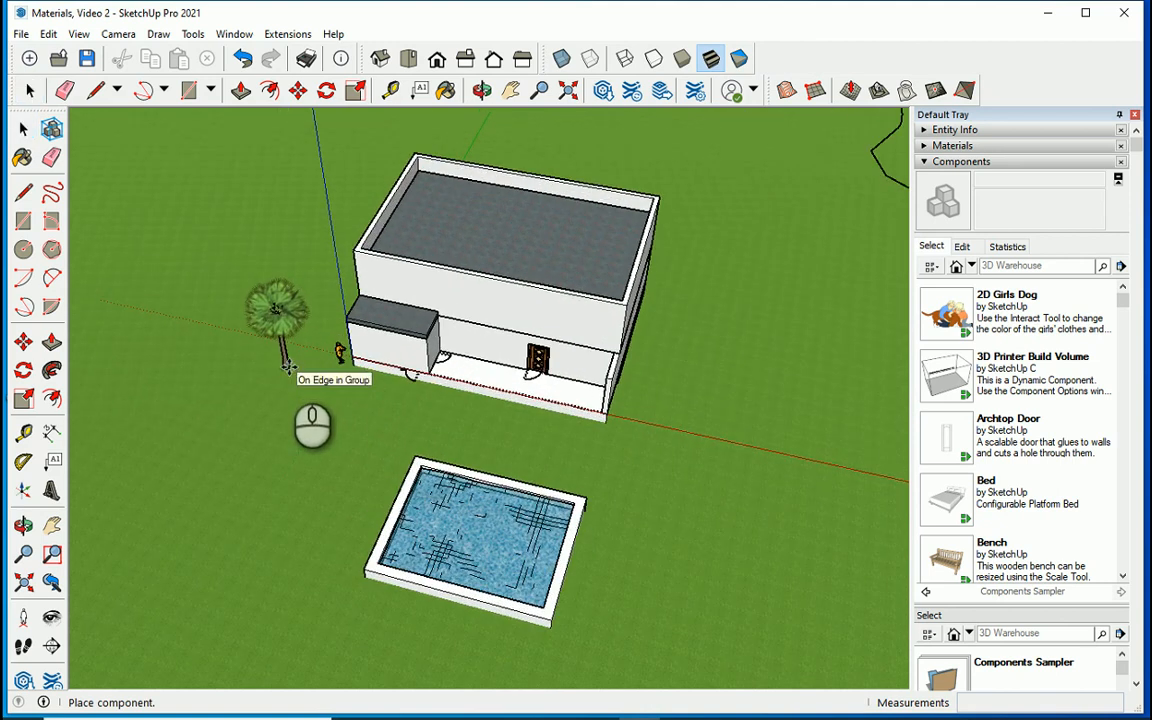
{"action": "left_click", "coordinate": [287, 362]}
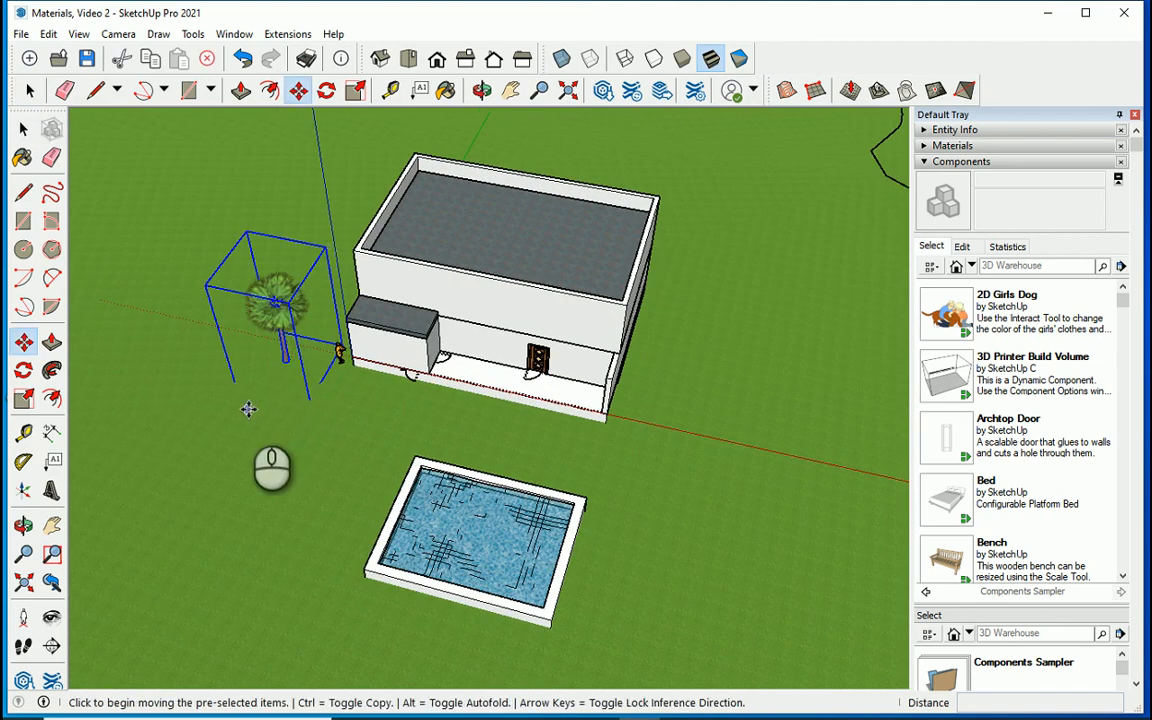
{"action": "left_click", "coordinate": [24, 128]}
{"action": "left_click", "coordinate": [186, 441]}
{"action": "middle_click_drag", "start_coordinate": [300, 458], "coordinate": [370, 222]}
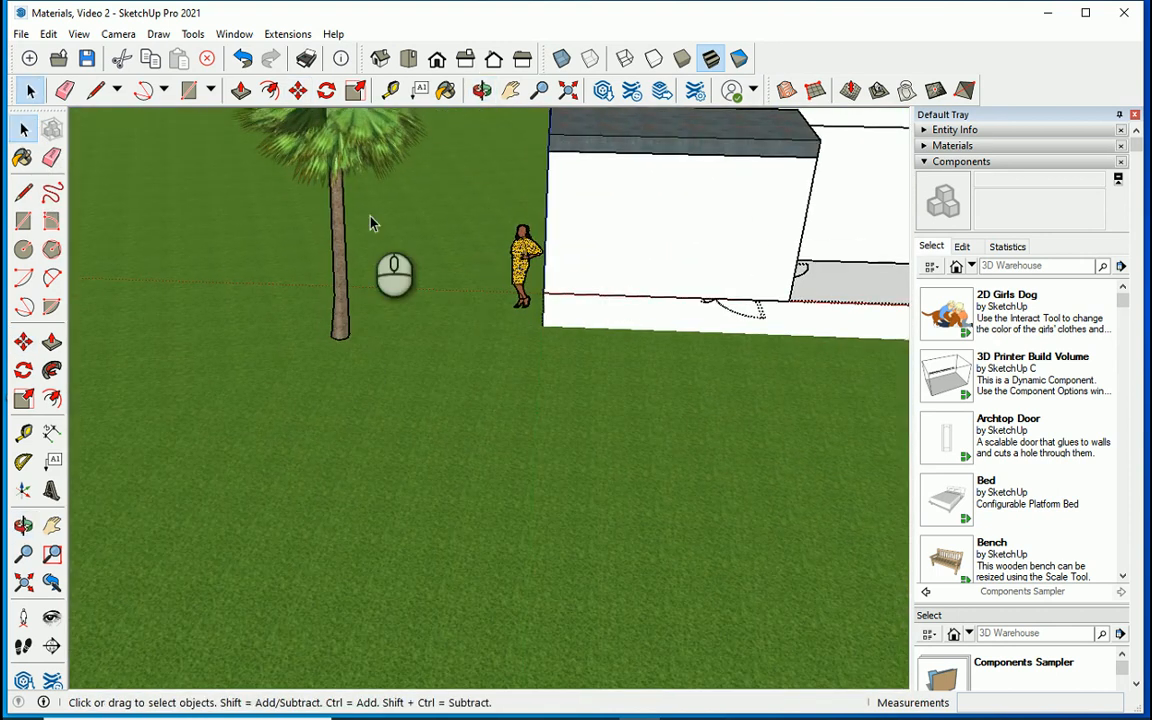
In top view, copy the palm about 6 m along the green axis, away from the house
{"action": "left_click", "coordinate": [408, 58]}
{"action": "scroll", "coordinate": [398, 300], "scroll_direction": "down", "scroll_amount": 5}
{"action": "scroll", "coordinate": [335, 470], "scroll_direction": "up", "scroll_amount": 2}
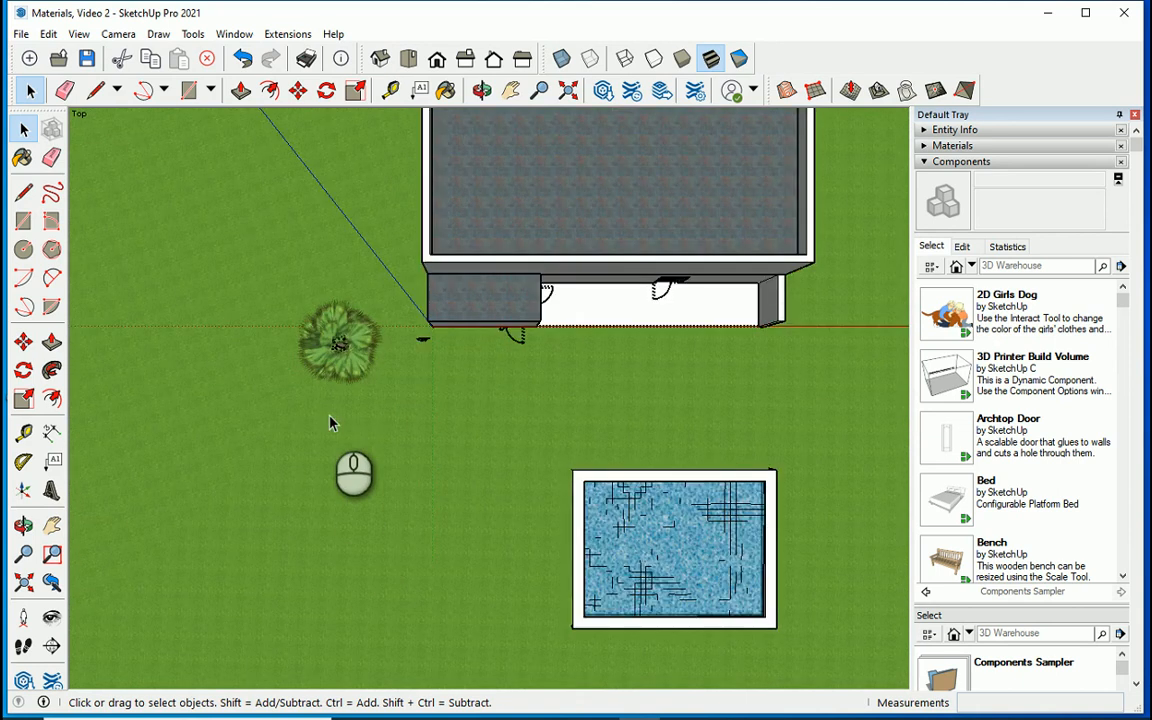
{"action": "scroll", "coordinate": [342, 273], "scroll_direction": "down", "scroll_amount": 3}
{"action": "scroll", "coordinate": [335, 300], "scroll_direction": "up", "scroll_amount": 2}
{"action": "left_click", "coordinate": [345, 297]}
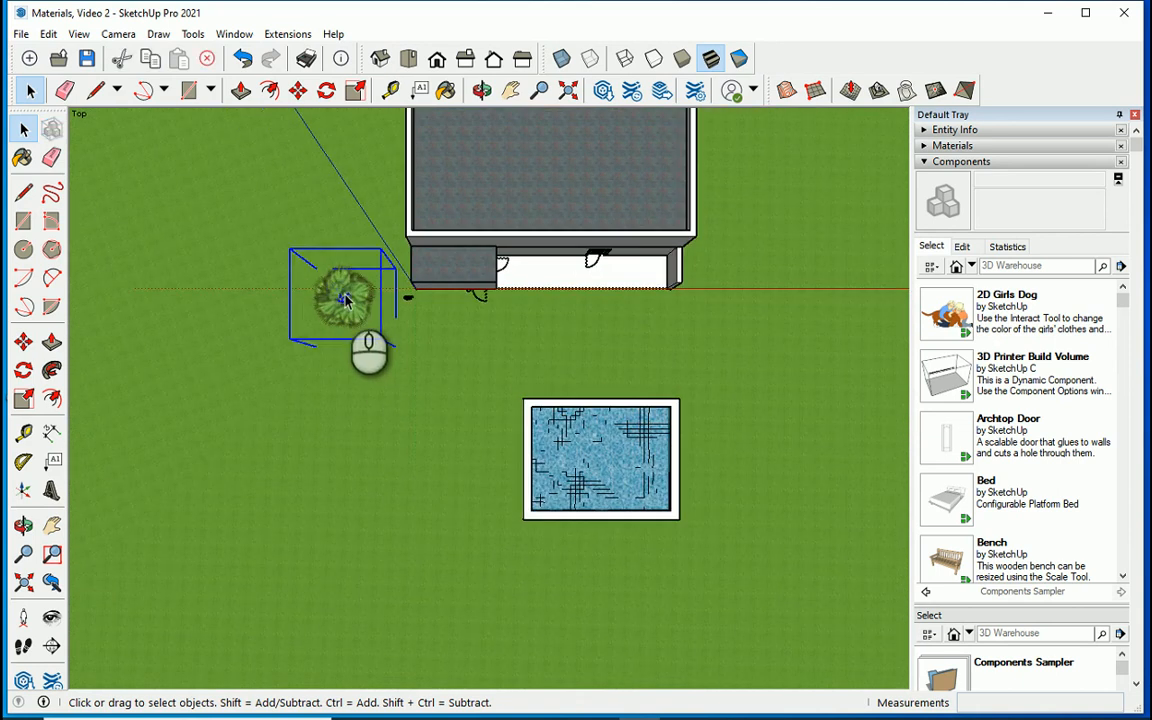
{"action": "key", "text": "m"}
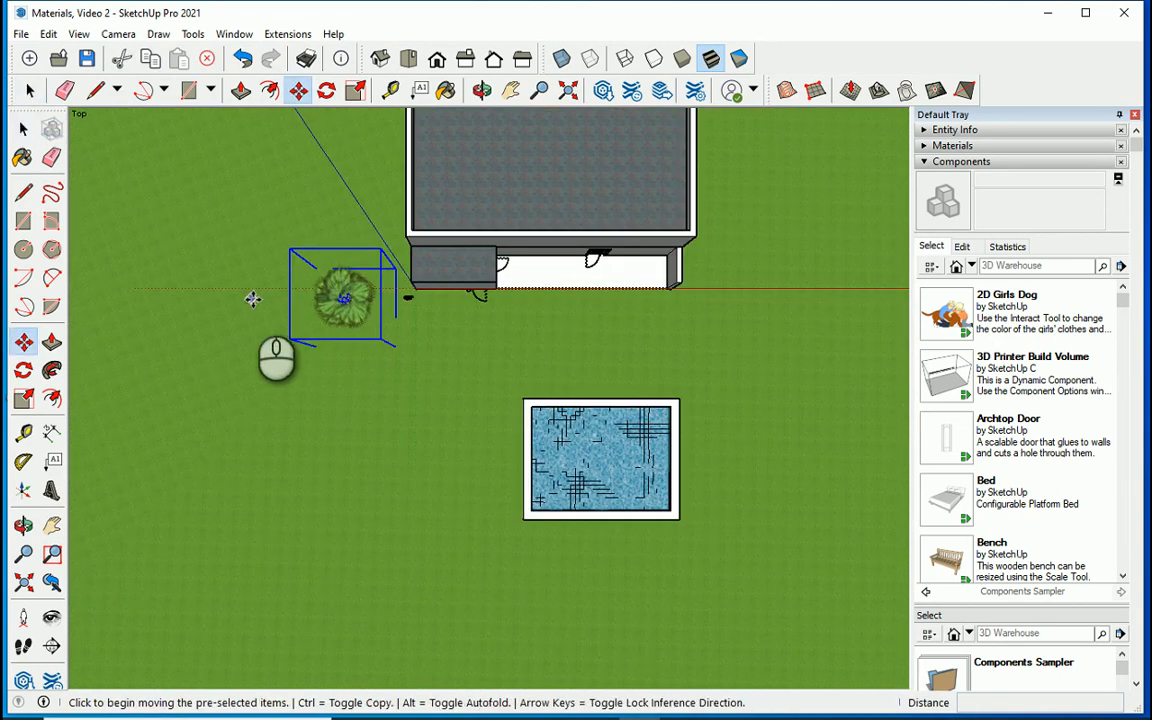
{"action": "left_click", "coordinate": [251, 300]}
{"action": "key", "text": "ctrl"}
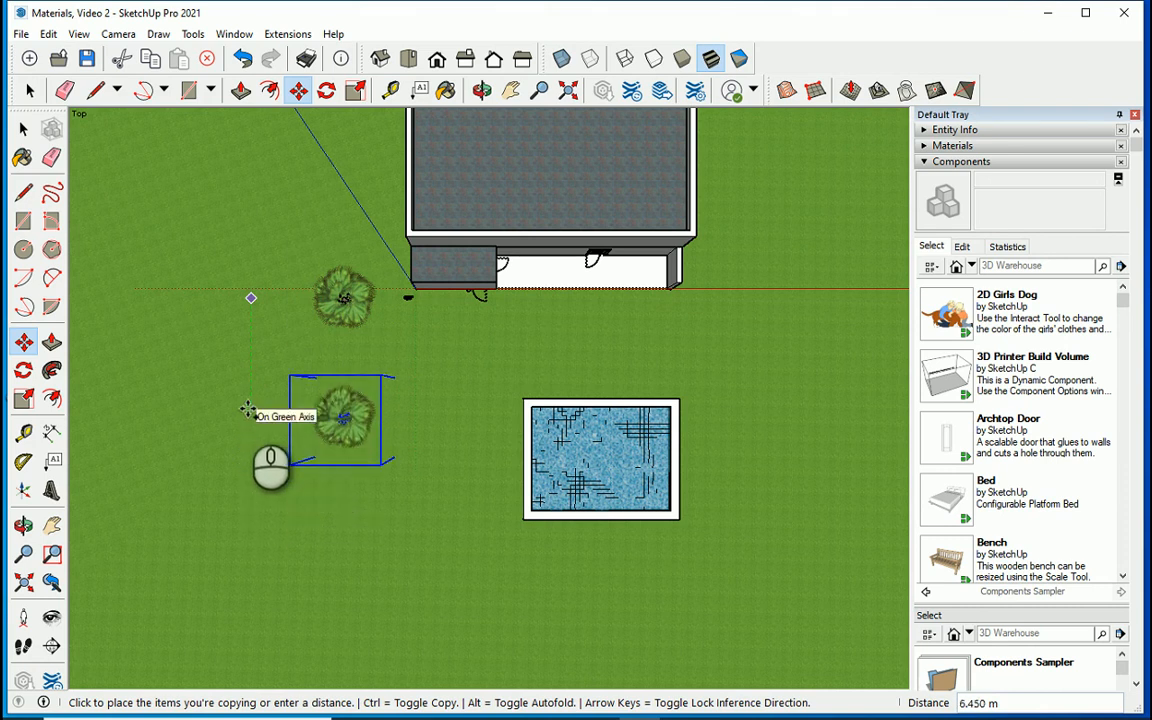
{"action": "left_click", "coordinate": [248, 400]}
Multiply the palm copy to four copies at equal spacing, forming a row of five palms
{"action": "scroll", "coordinate": [263, 352], "scroll_direction": "down", "scroll_amount": 2}
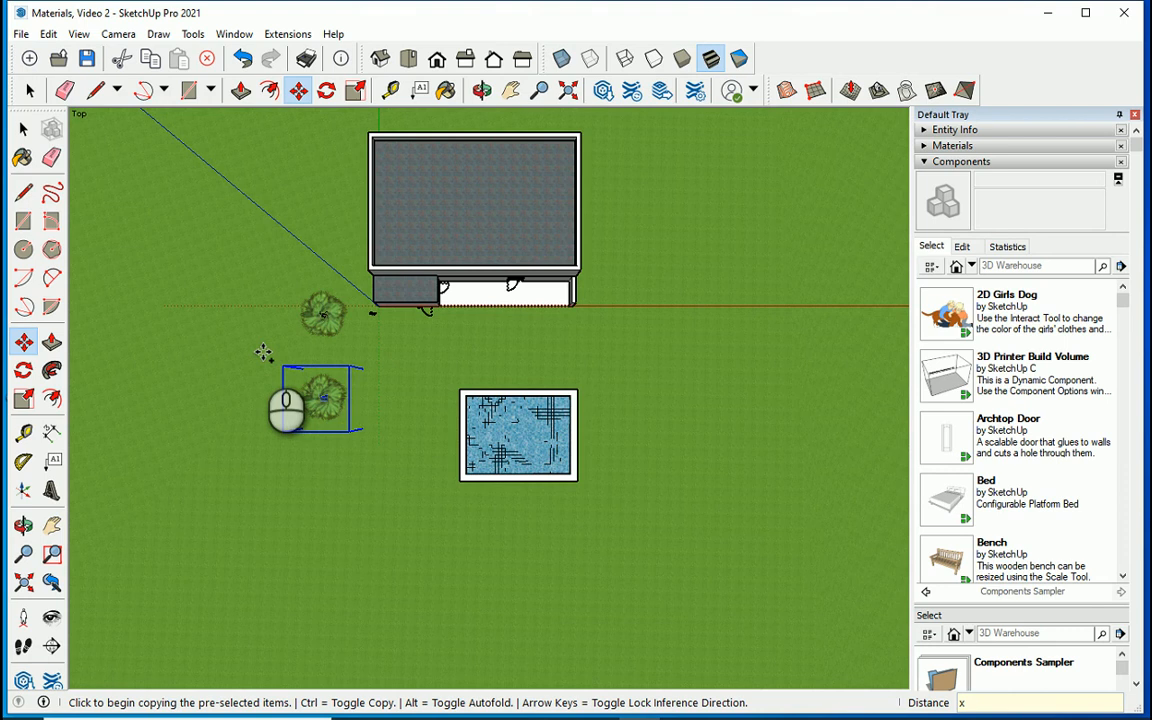
{"action": "key", "text": "Return"}
{"action": "scroll", "coordinate": [242, 216], "scroll_direction": "down", "scroll_amount": 1}
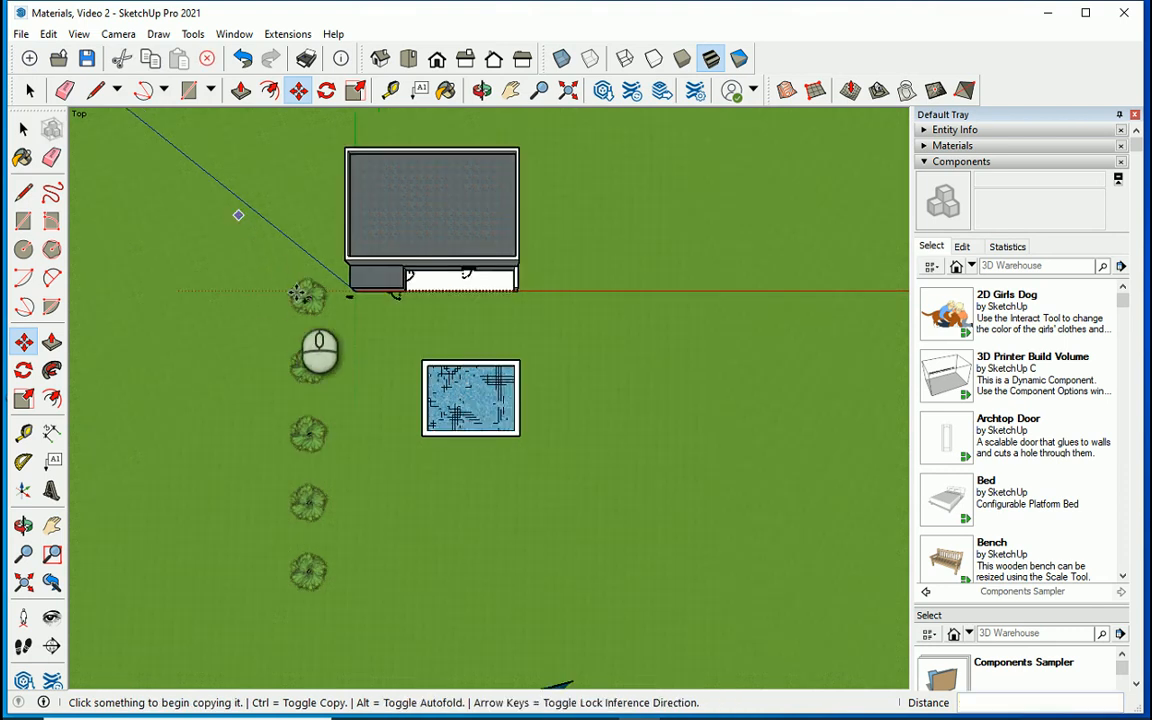
{"action": "scroll", "coordinate": [318, 328], "scroll_direction": "up", "scroll_amount": 1}
Copy all five palms of the row about 25 m along the red axis to the other side of the house and pool
{"action": "left_click", "coordinate": [23, 128]}
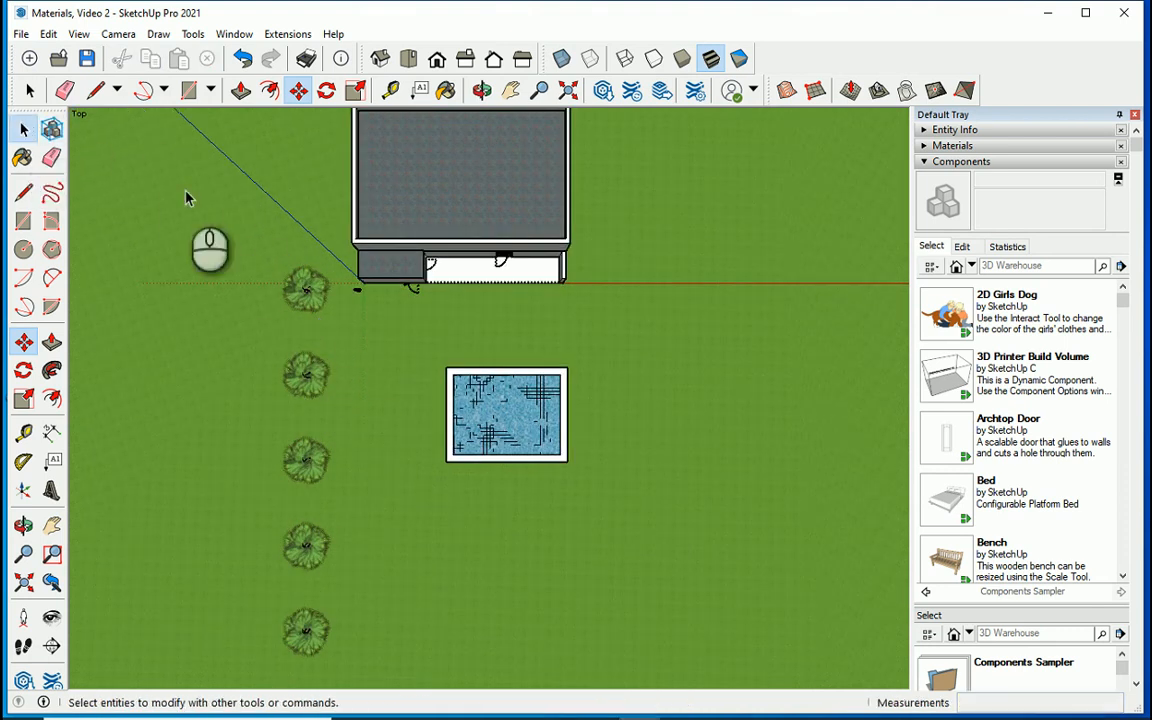
{"action": "left_click", "coordinate": [306, 300]}
{"action": "left_click", "coordinate": [298, 390], "text": "shift"}
{"action": "left_click", "coordinate": [296, 462], "text": "shift"}
{"action": "left_click", "coordinate": [310, 548], "text": "shift"}
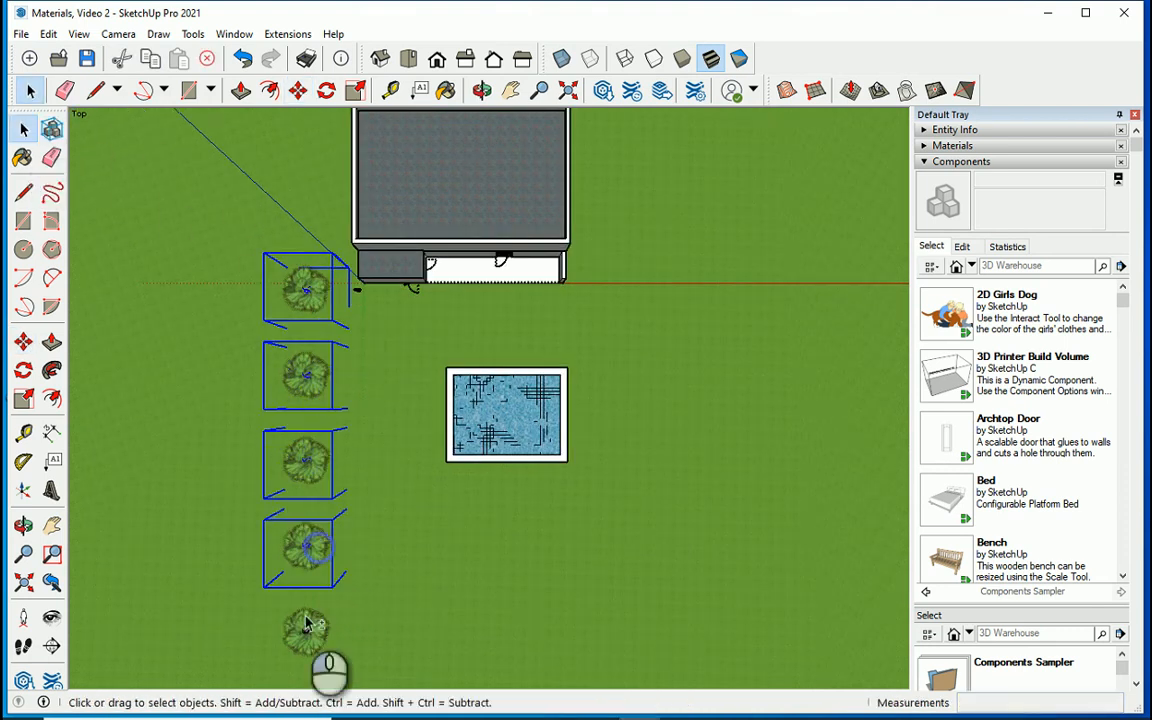
{"action": "left_click", "coordinate": [300, 624], "text": "shift"}
{"action": "left_click", "coordinate": [298, 91]}
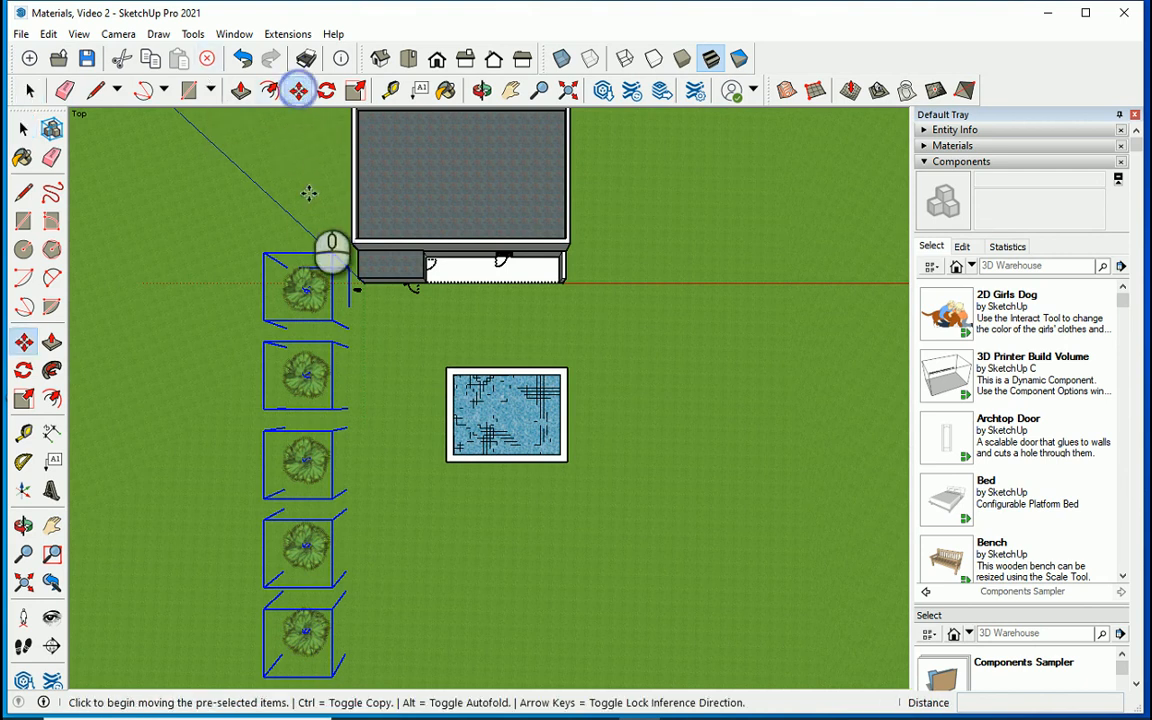
{"action": "key", "text": "ctrl"}
{"action": "left_click", "coordinate": [297, 229]}
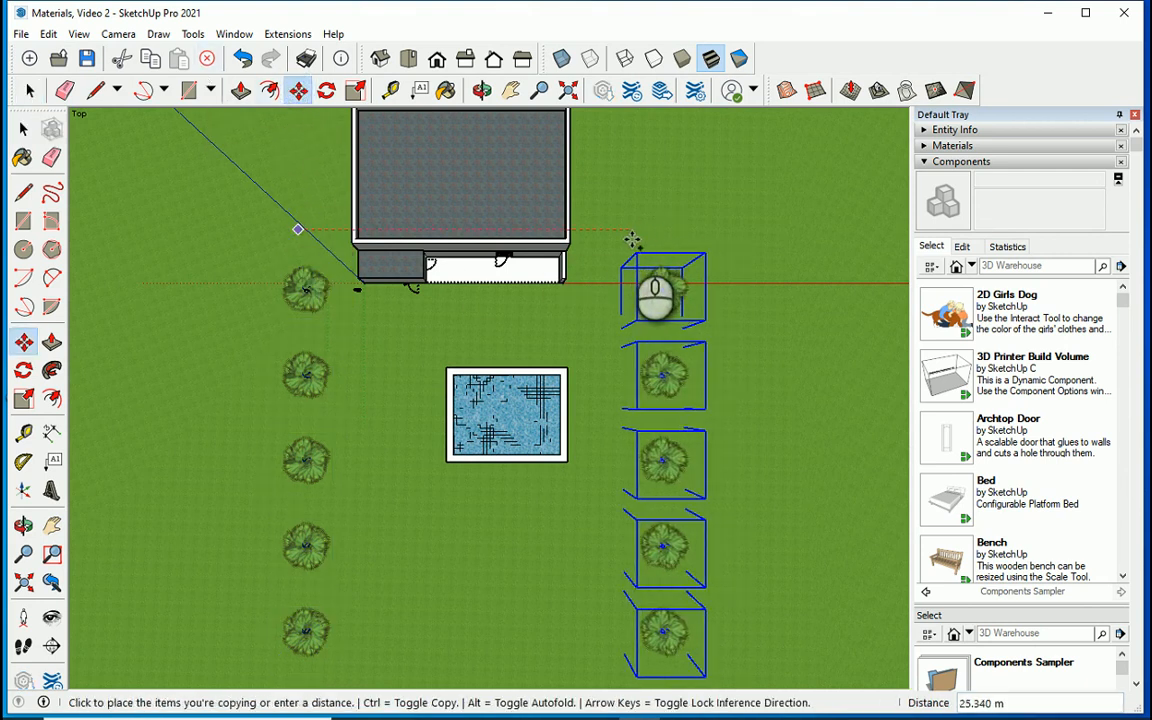
{"action": "left_click", "coordinate": [630, 240]}
{"action": "key", "text": "space"}
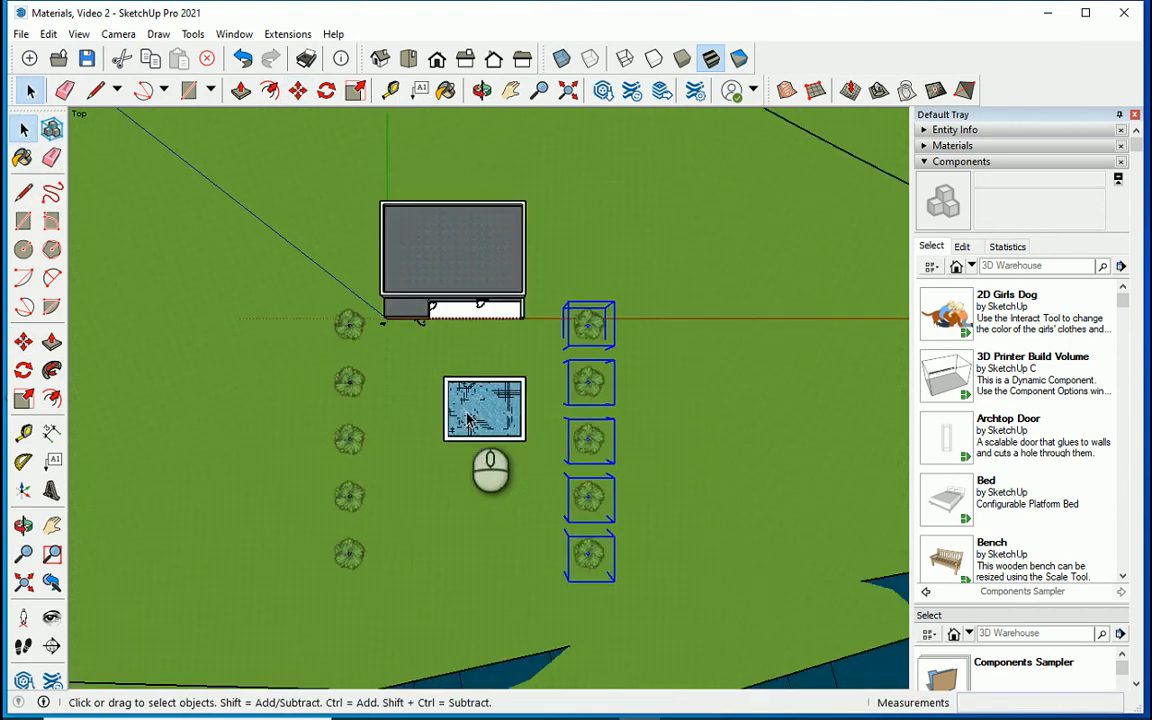
Clear the selection and examine both palm rows around the house, pool and water from low perspective angles
{"action": "middle_click_drag", "start_coordinate": [535, 500], "coordinate": [505, 556]}
{"action": "mouse_move", "coordinate": [500, 450]}
{"action": "middle_mouse_down"}
{"action": "mouse_move", "coordinate": [399, 355]}
{"action": "mouse_move", "coordinate": [386, 399]}
{"action": "mouse_move", "coordinate": [219, 463]}
{"action": "mouse_move", "coordinate": [491, 457]}
{"action": "middle_mouse_up"}
{"action": "mouse_move", "coordinate": [463, 396]}
{"action": "middle_mouse_down"}
{"action": "mouse_move", "coordinate": [622, 391]}
{"action": "mouse_move", "coordinate": [560, 410]}
{"action": "mouse_move", "coordinate": [460, 385]}
{"action": "middle_mouse_up"}
{"action": "scroll", "coordinate": [596, 426], "scroll_direction": "up", "scroll_amount": 2}
{"action": "scroll", "coordinate": [178, 252], "scroll_direction": "up", "scroll_amount": 2}
{"action": "left_click", "coordinate": [31, 90]}
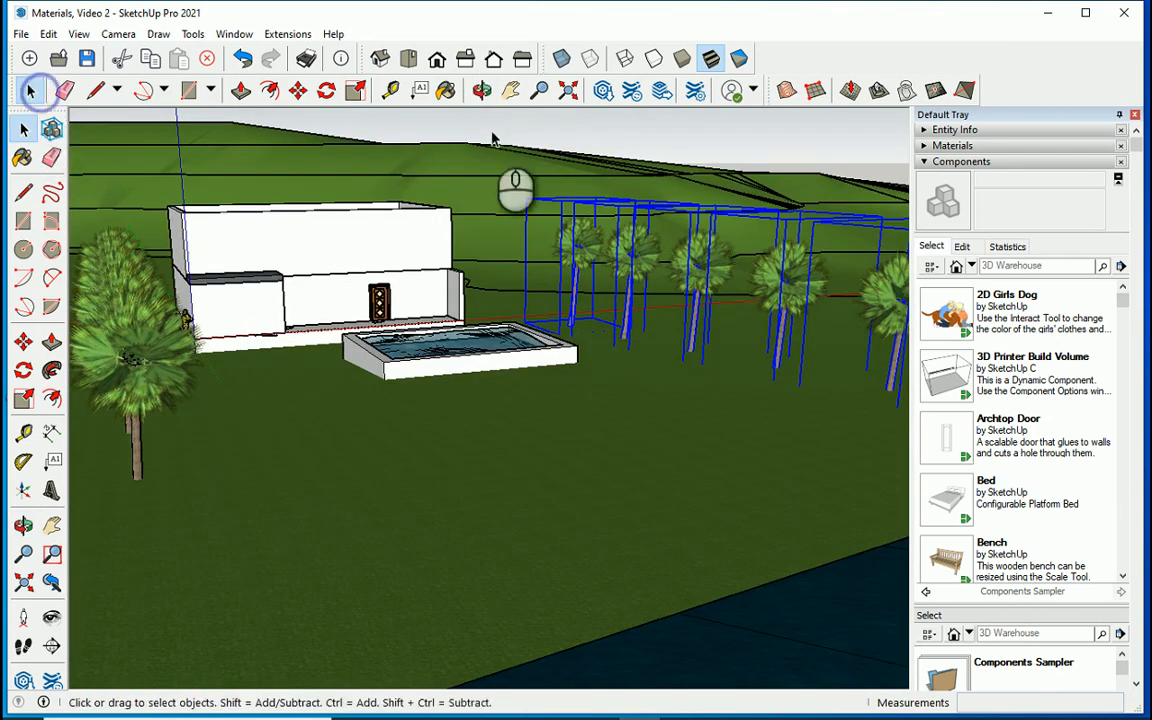
{"action": "left_click", "coordinate": [490, 125]}
{"action": "middle_click_drag", "start_coordinate": [532, 398], "coordinate": [149, 337]}
{"action": "scroll", "coordinate": [188, 342], "scroll_direction": "up", "scroll_amount": 4}
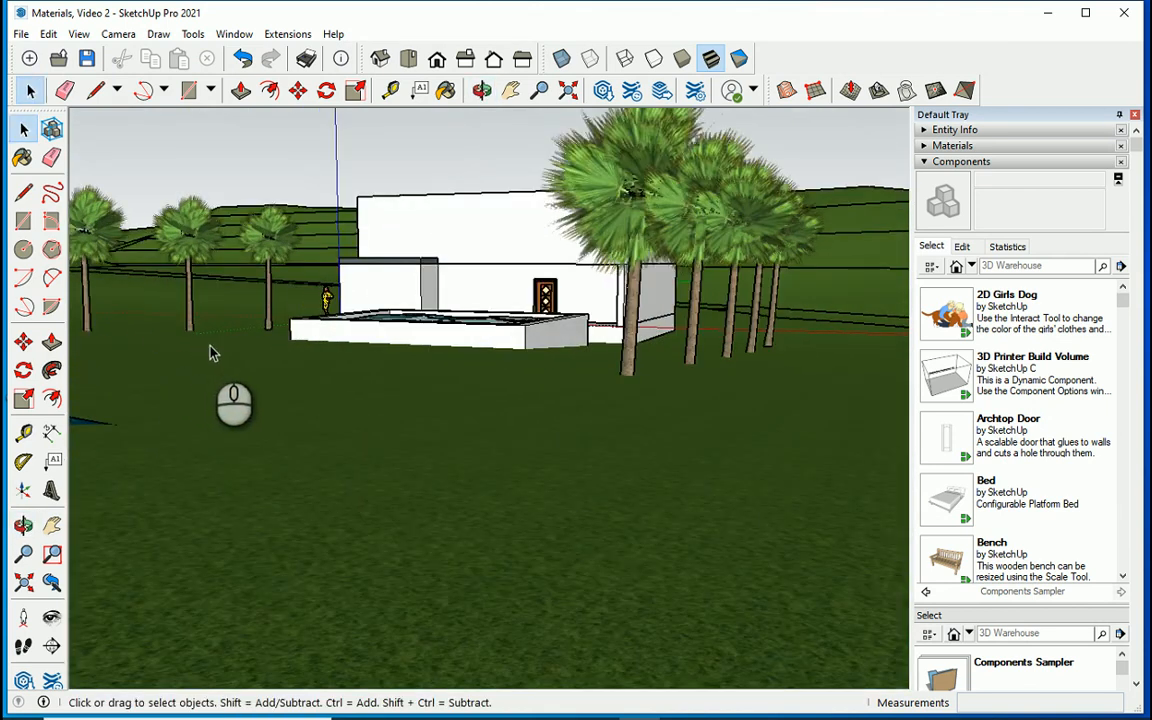
{"action": "middle_click_drag", "start_coordinate": [240, 357], "coordinate": [249, 386]}
{"action": "scroll", "coordinate": [243, 388], "scroll_direction": "up", "scroll_amount": 2}
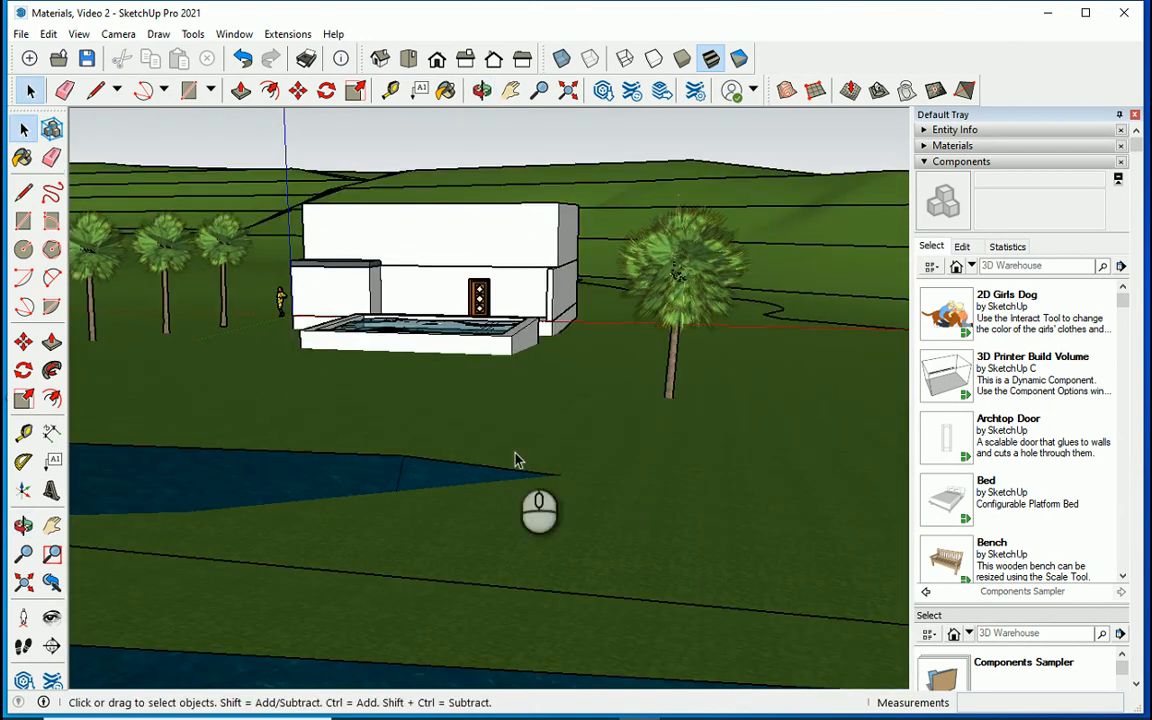